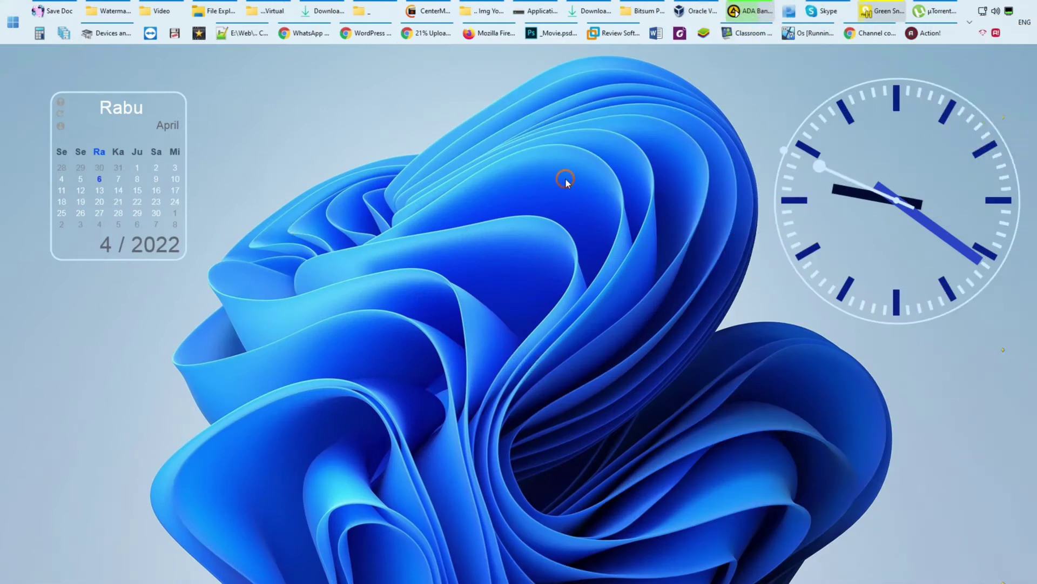
Switch to VMware Workstation and display the Review Windows System virtual machine
left_click(607, 227)
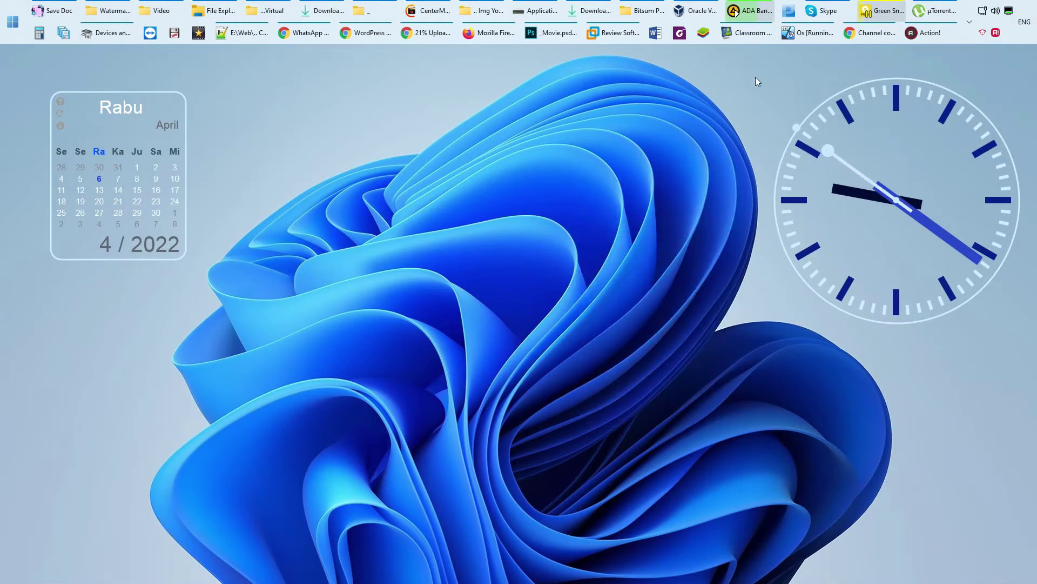
left_click(605, 32)
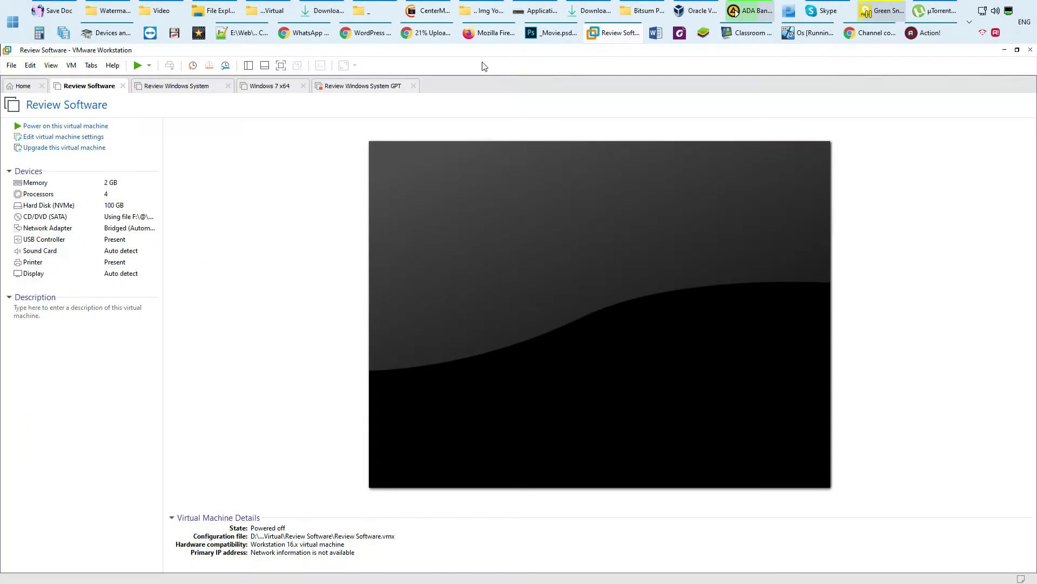
left_click(178, 88)
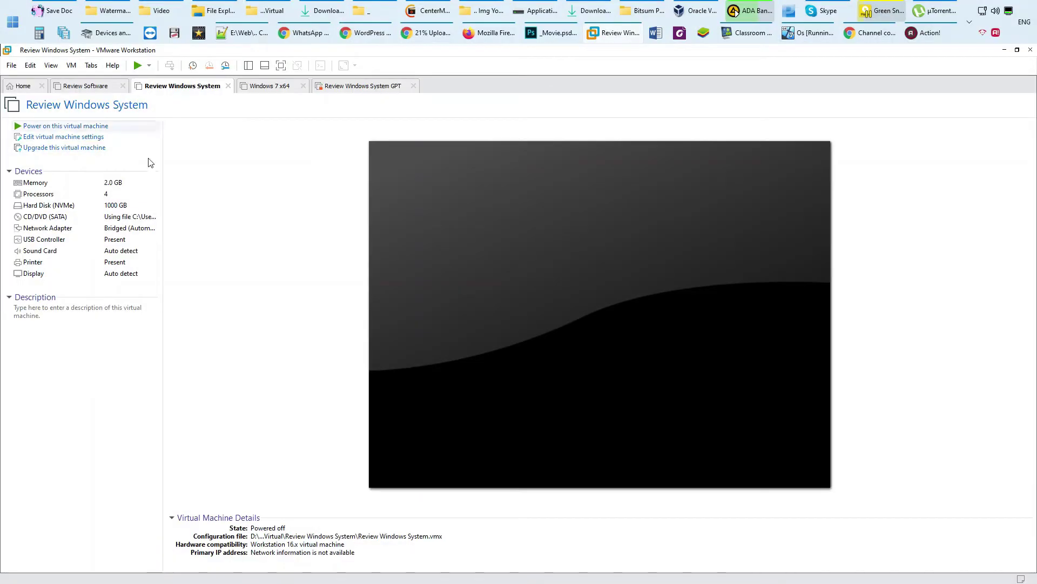
Attach the ISO image Windows Black 10 x64 21H2 19044.1620_UEFI-Full to the virtual machine's CD/DVD drive and save the settings
double_click(124, 184)
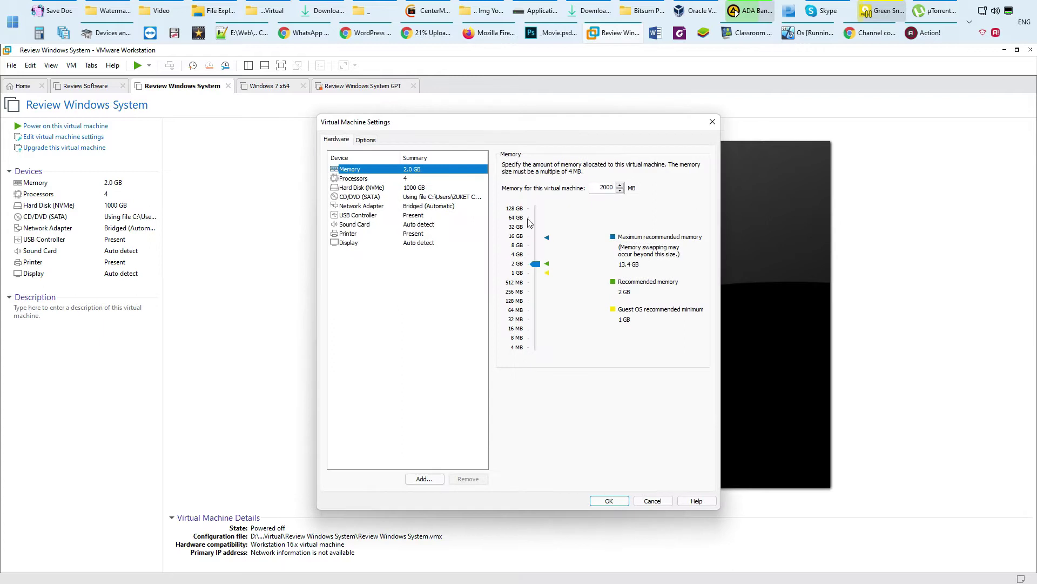
key("Down")
key("Down")
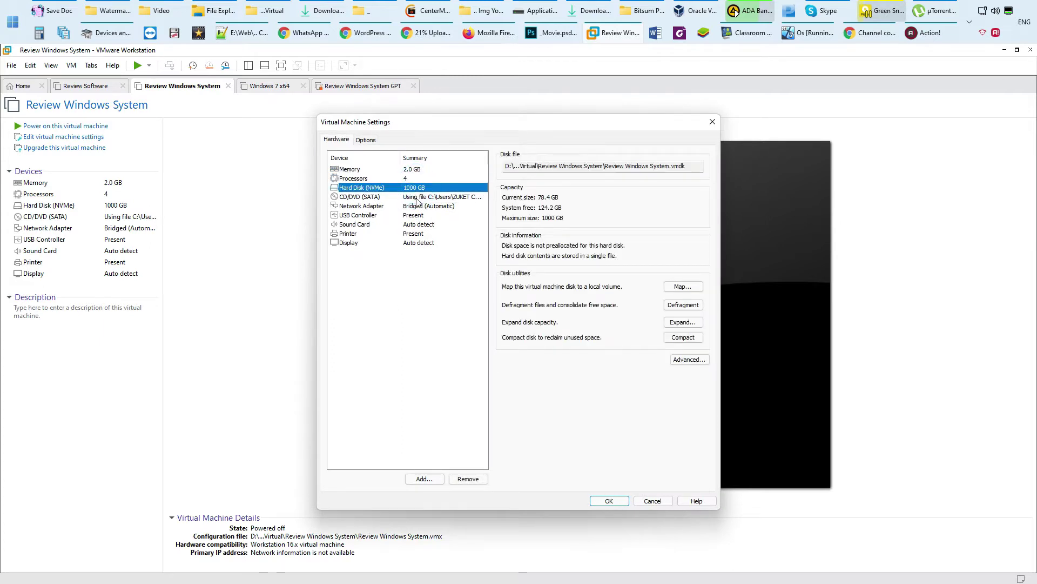
key("Down")
left_click(506, 208)
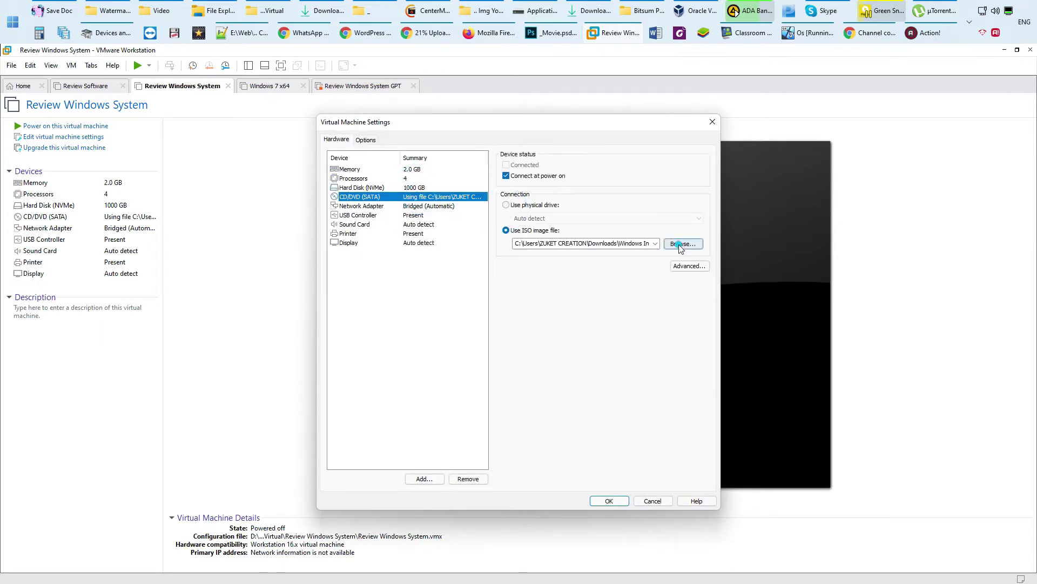
left_click(682, 244)
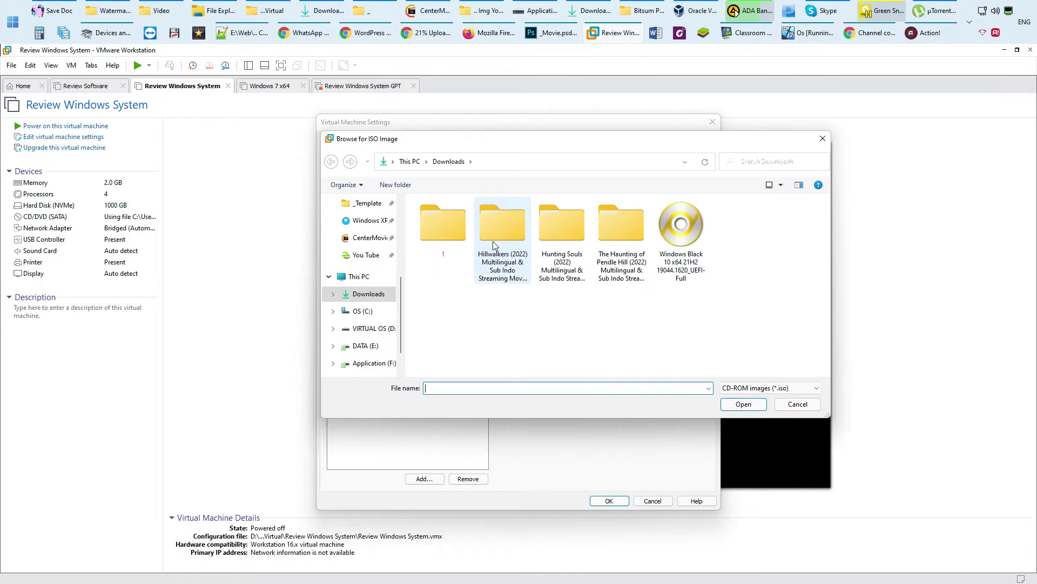
left_click(688, 240)
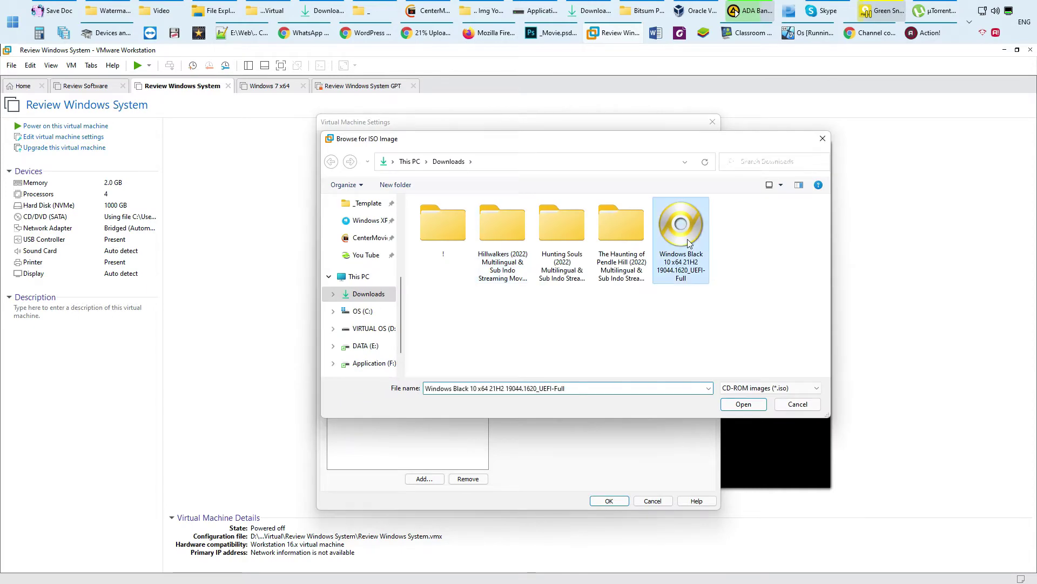
left_click(743, 404)
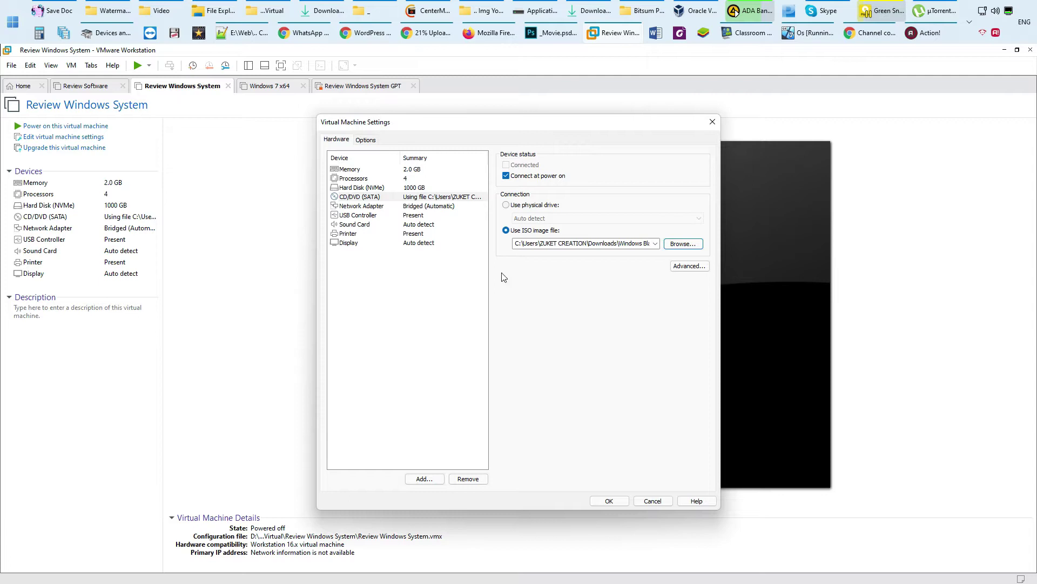
left_click(453, 206)
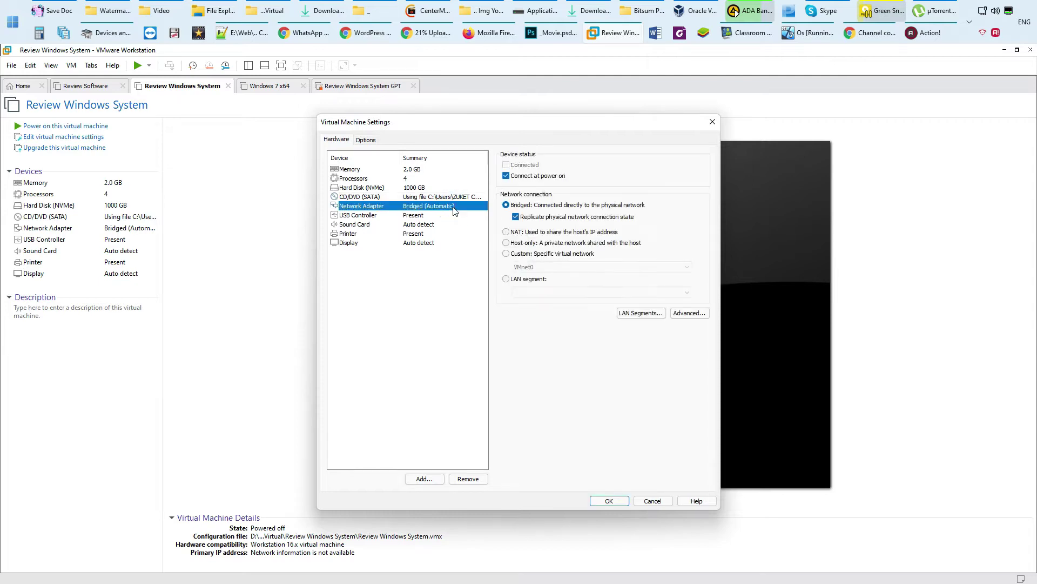
left_click(610, 501)
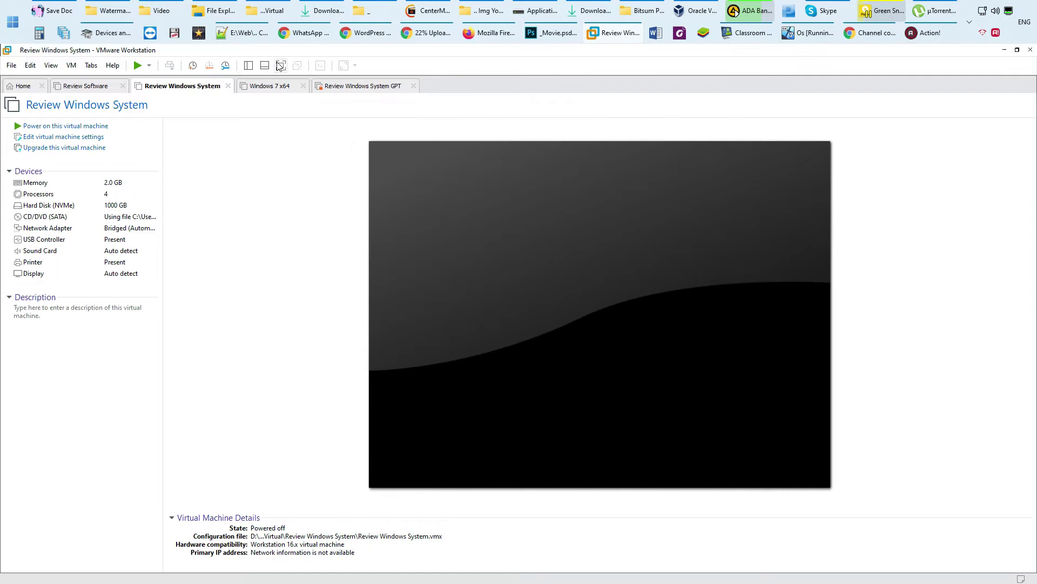
Show the virtual machine in full screen, power it on and boot from the installation disc
left_click(281, 65)
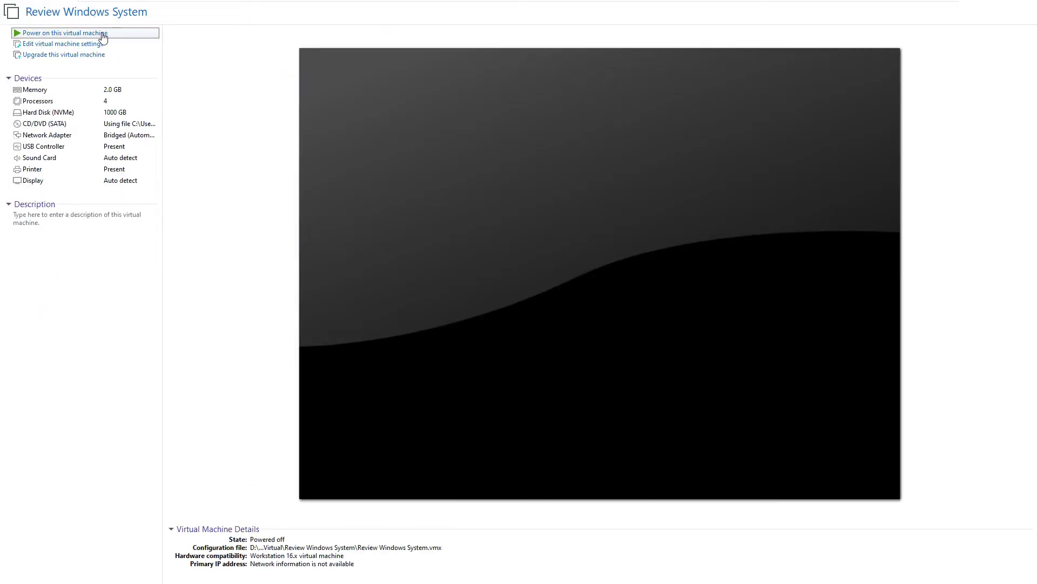
left_click(103, 34)
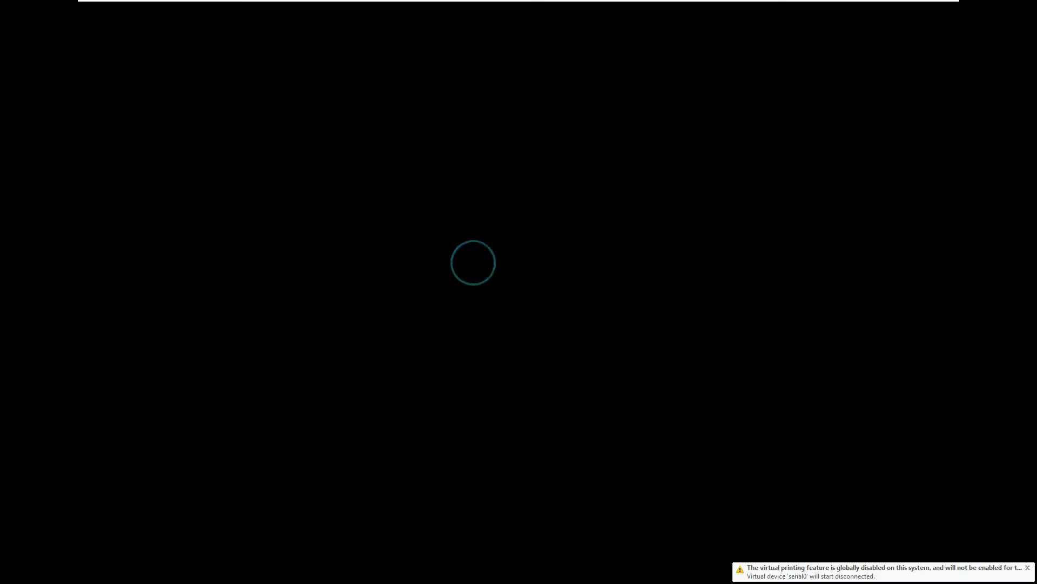
key("Return")
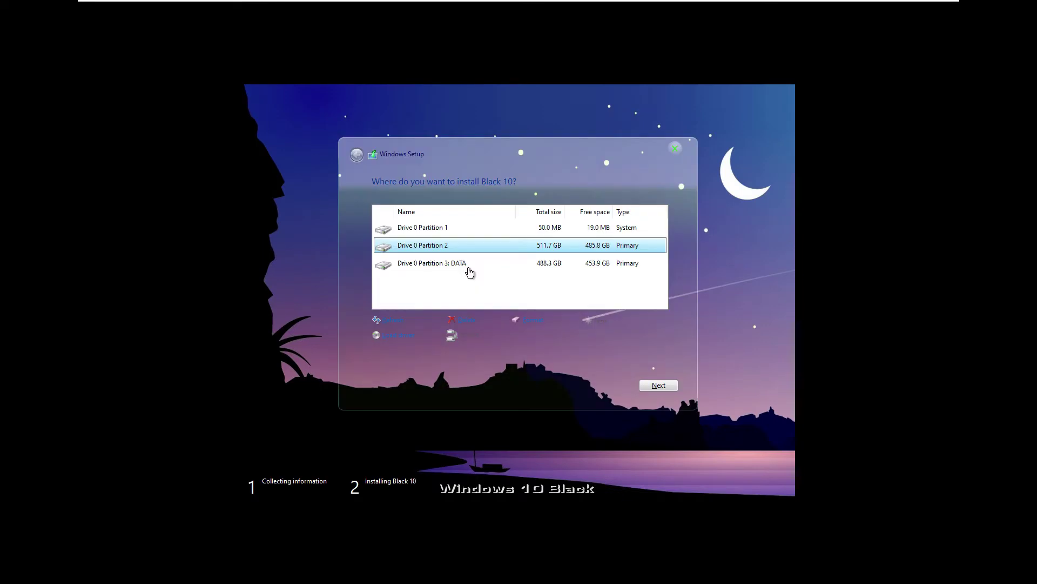
Format Drive 0 Partition 1 and Partition 2, and start installing Black 10 on Partition 2
left_click(532, 330)
left_click(584, 336)
left_click(538, 321)
left_click(588, 336)
left_click(536, 247)
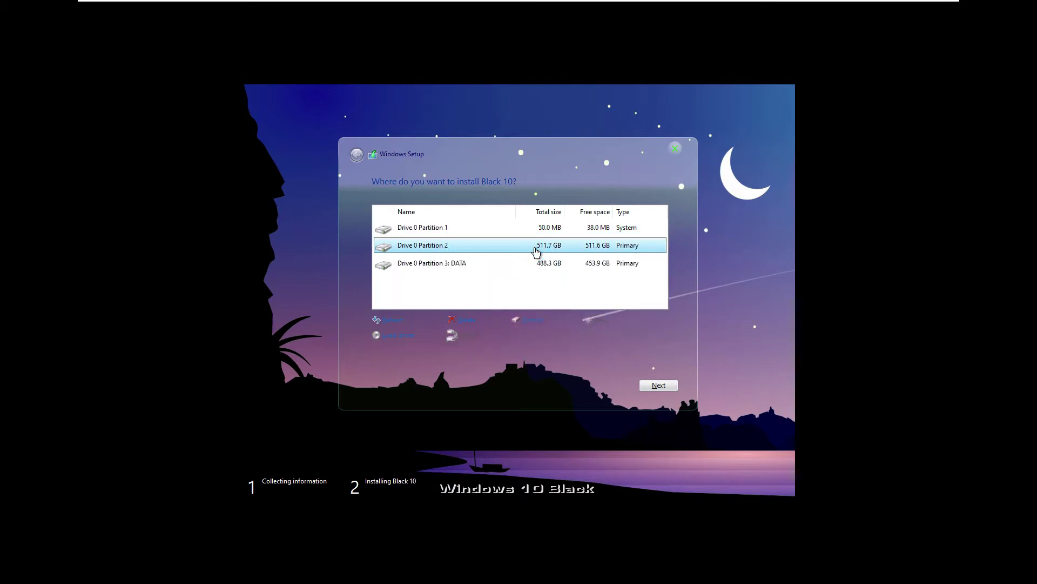
left_click(668, 381)
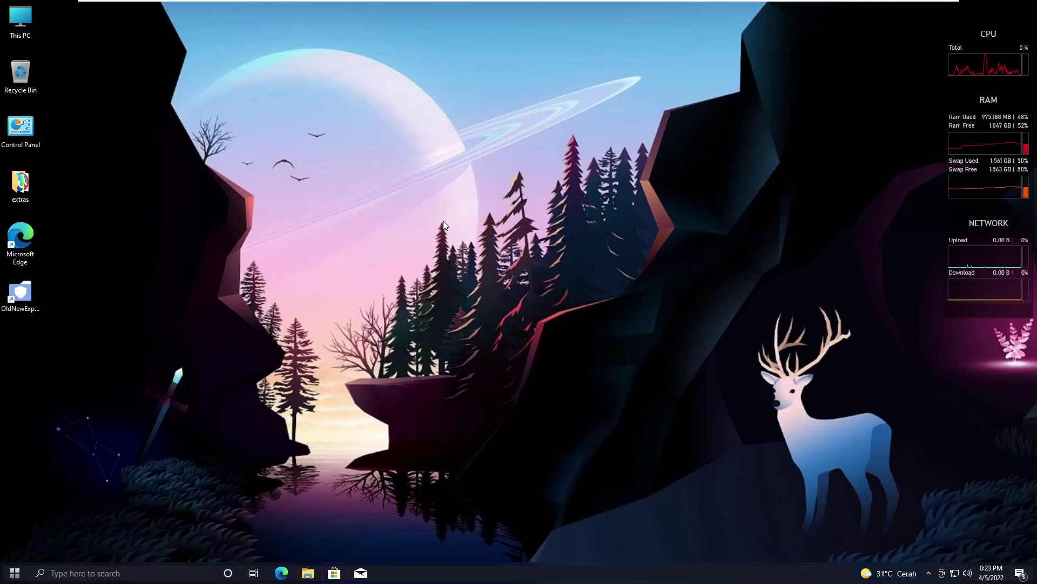
Refresh the new desktop and look through the list of all installed programs
right_click(446, 146)
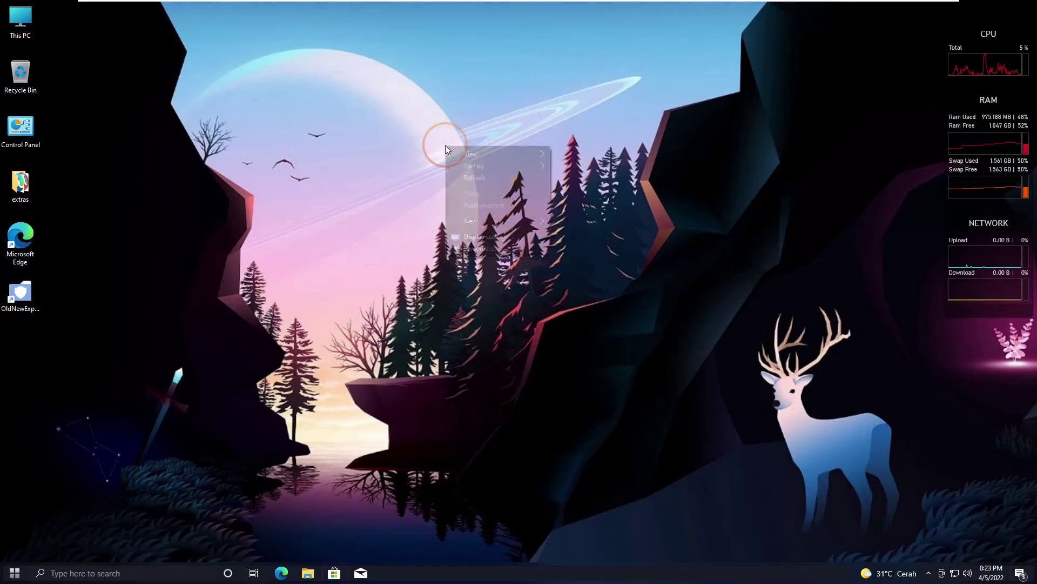
left_click(467, 179)
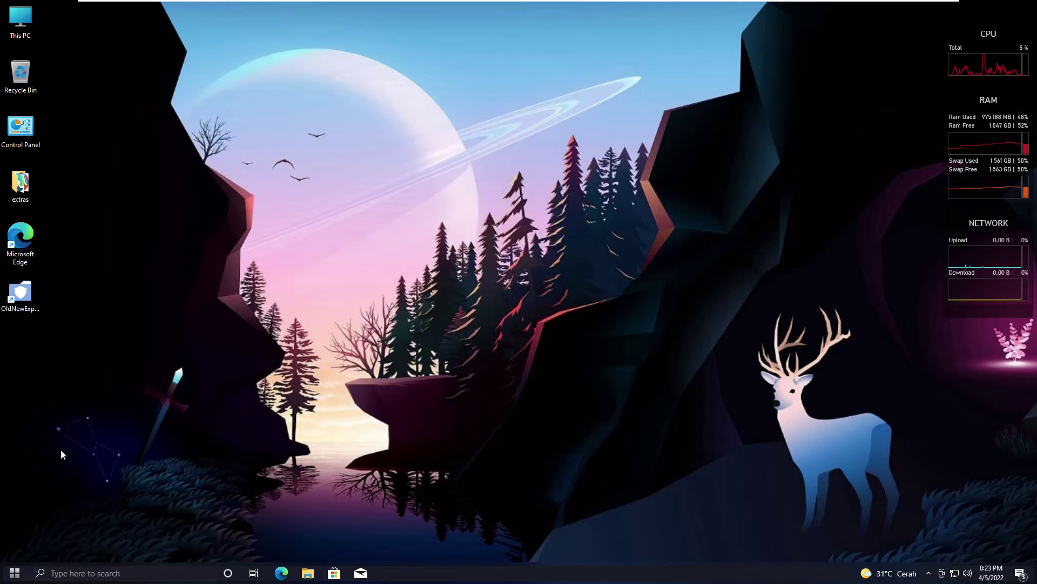
left_click(8, 576)
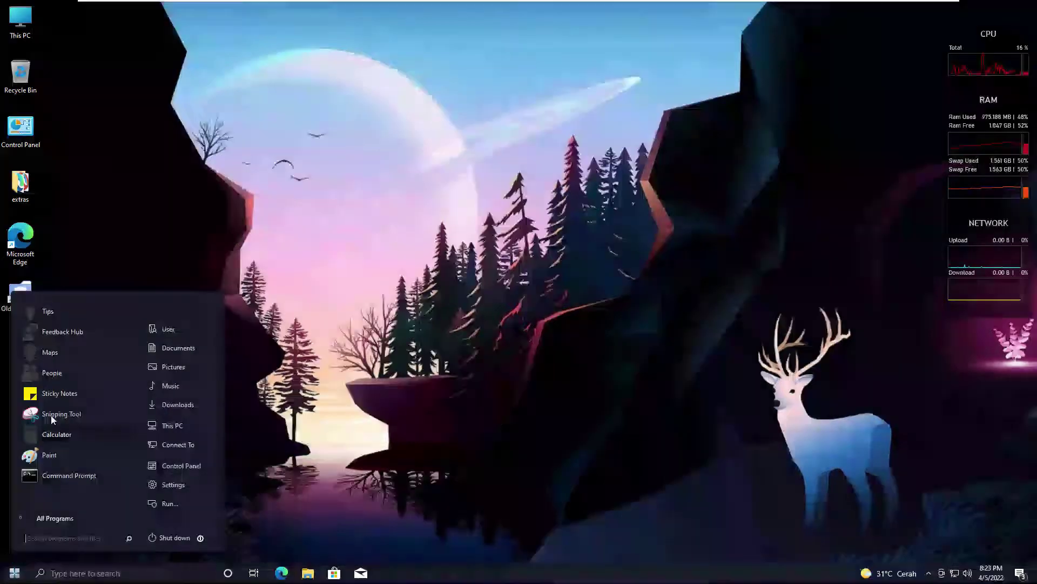
left_click(83, 518)
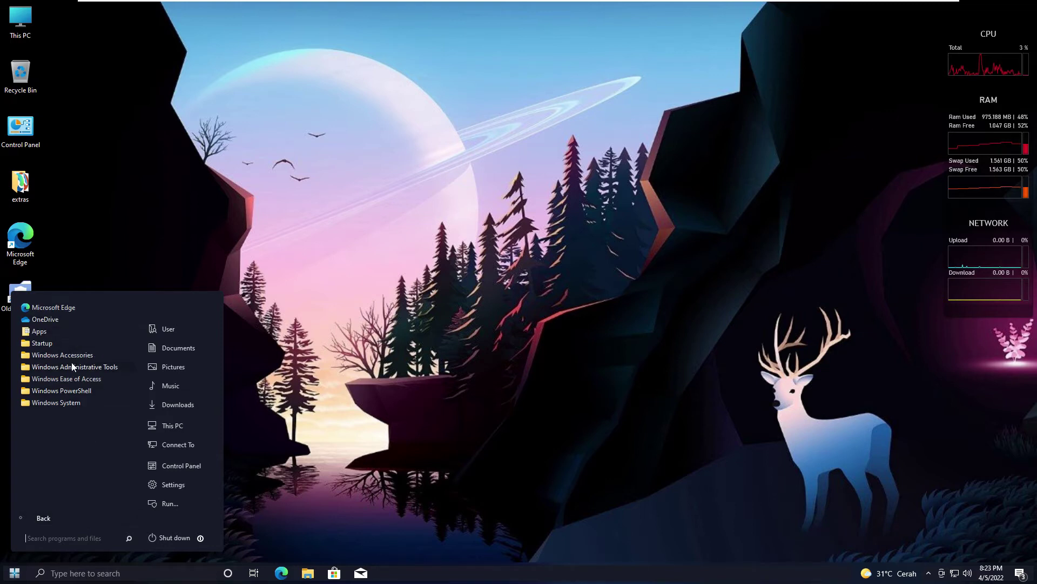
Open Windows Settings maximized and apply the theme named Windows from the Personalization themes
left_click(166, 485)
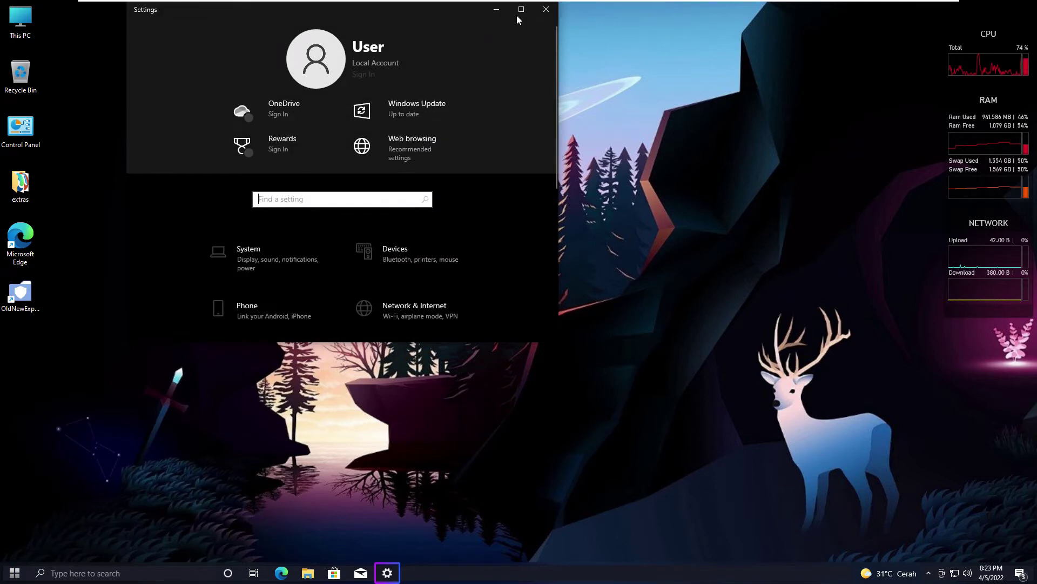
left_click(521, 10)
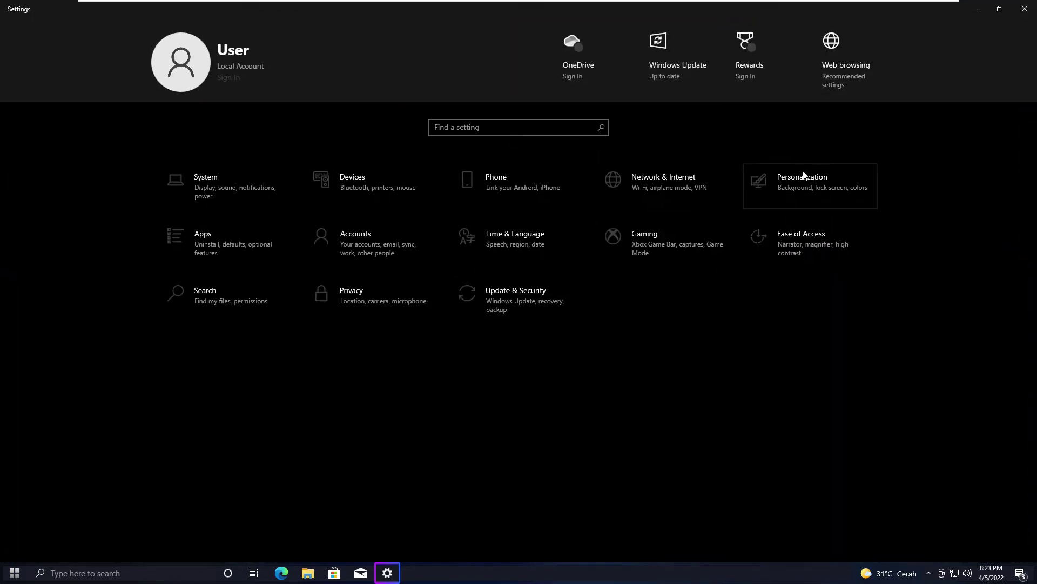
left_click(803, 175)
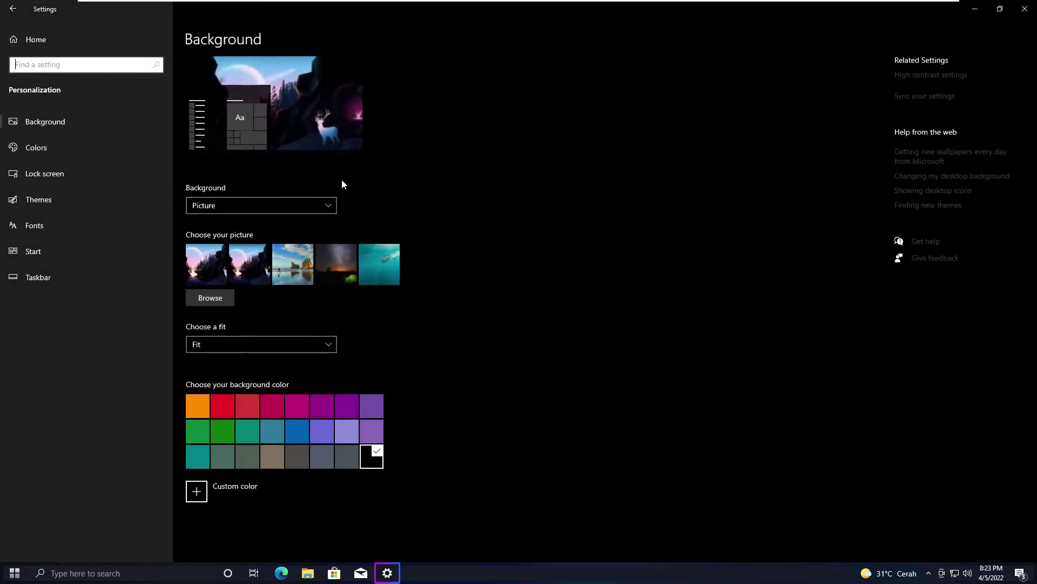
left_click(67, 200)
left_click(315, 338)
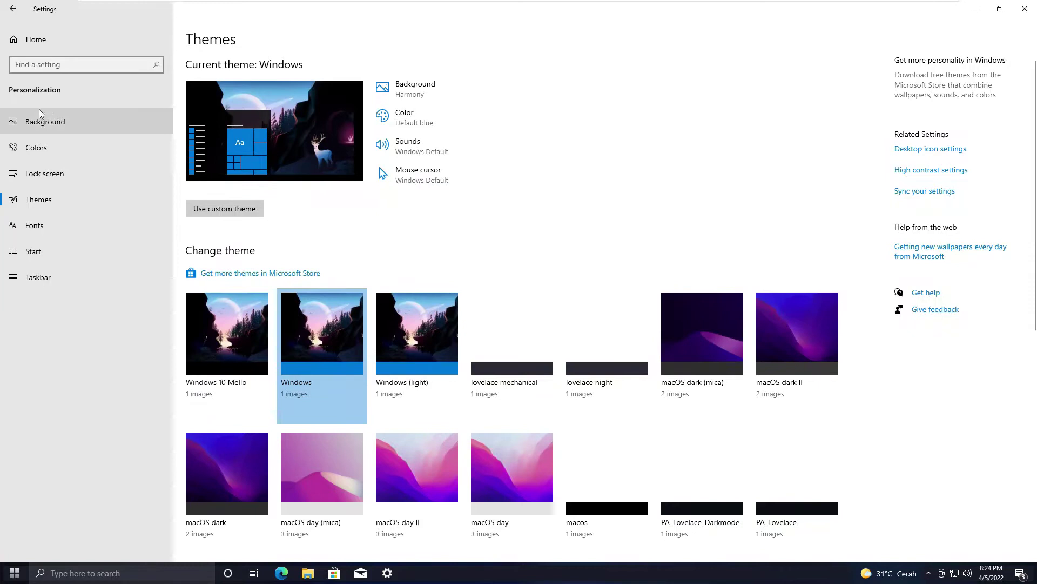
Review the device and Windows specifications on the System About page
left_click(30, 41)
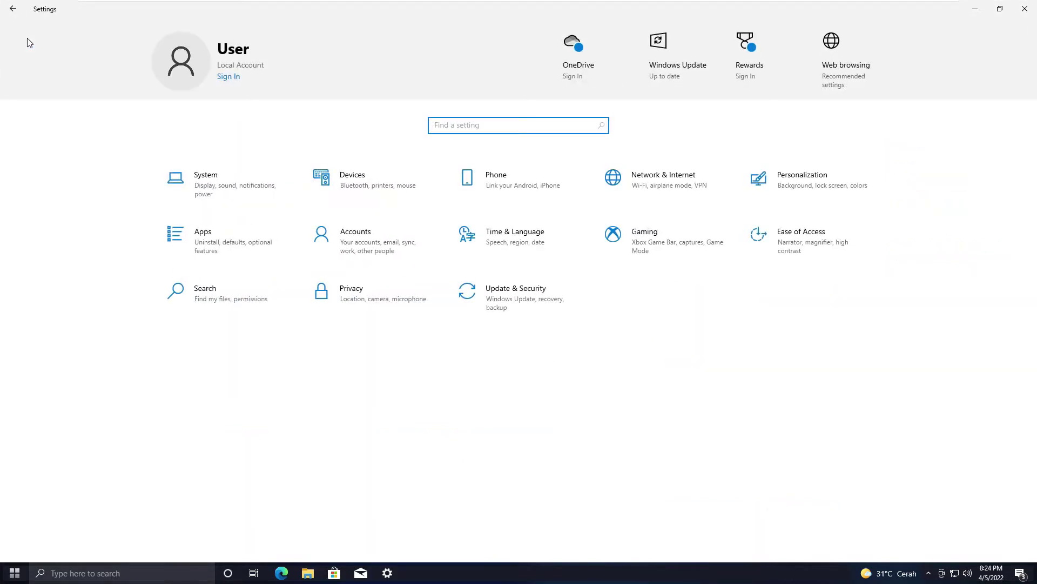
left_click(206, 175)
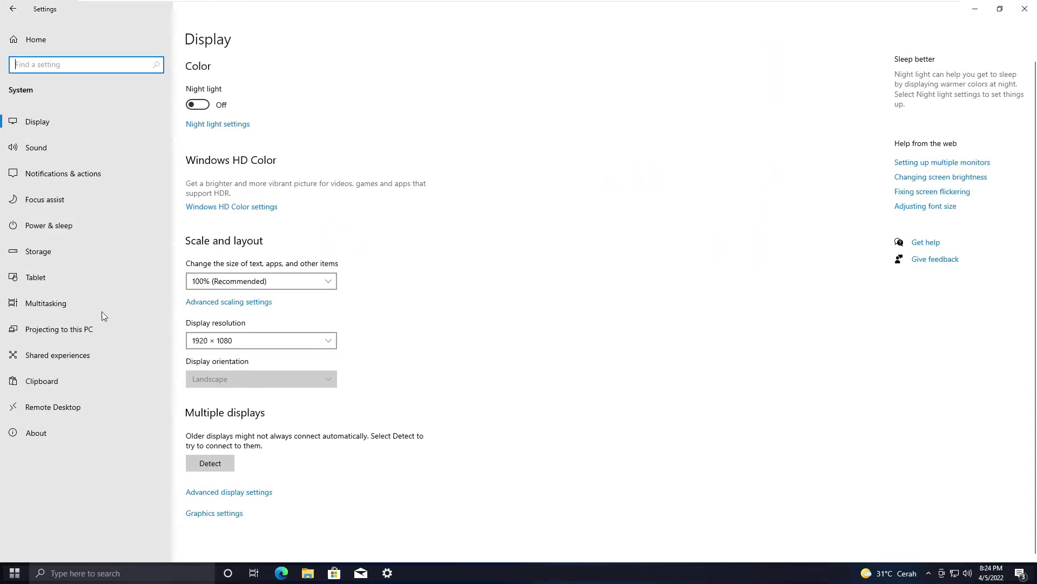
left_click(52, 407)
left_click(43, 433)
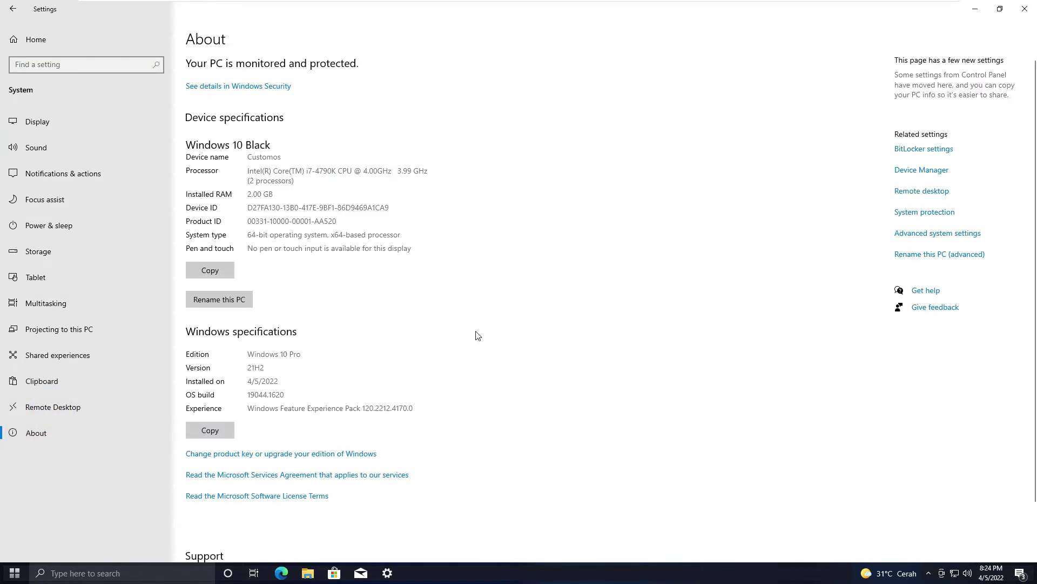
scroll(369, 223, "down", 2)
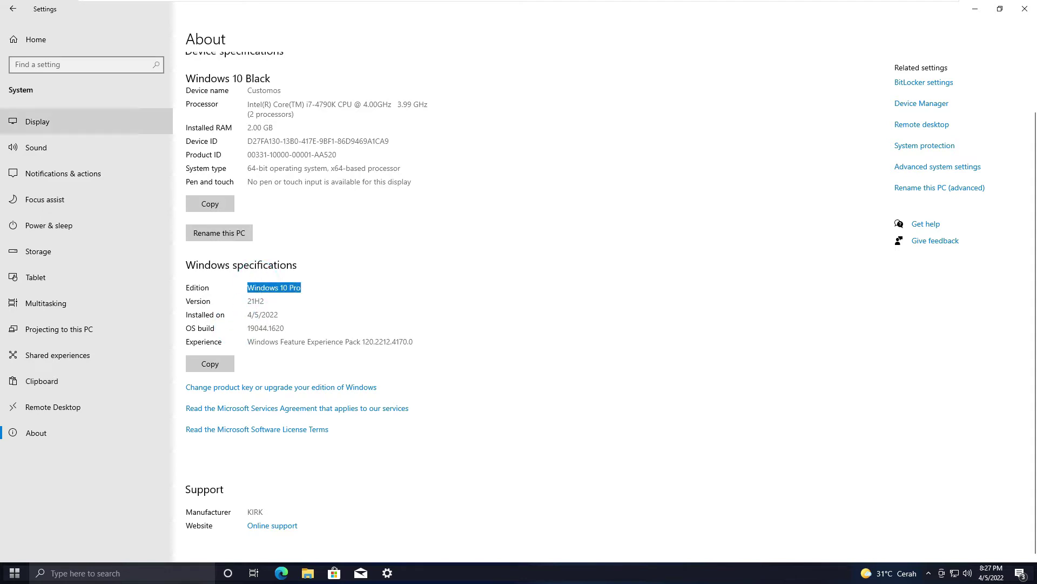
Look through the Devices, Phone, and Network & Internet settings pages
left_click(34, 39)
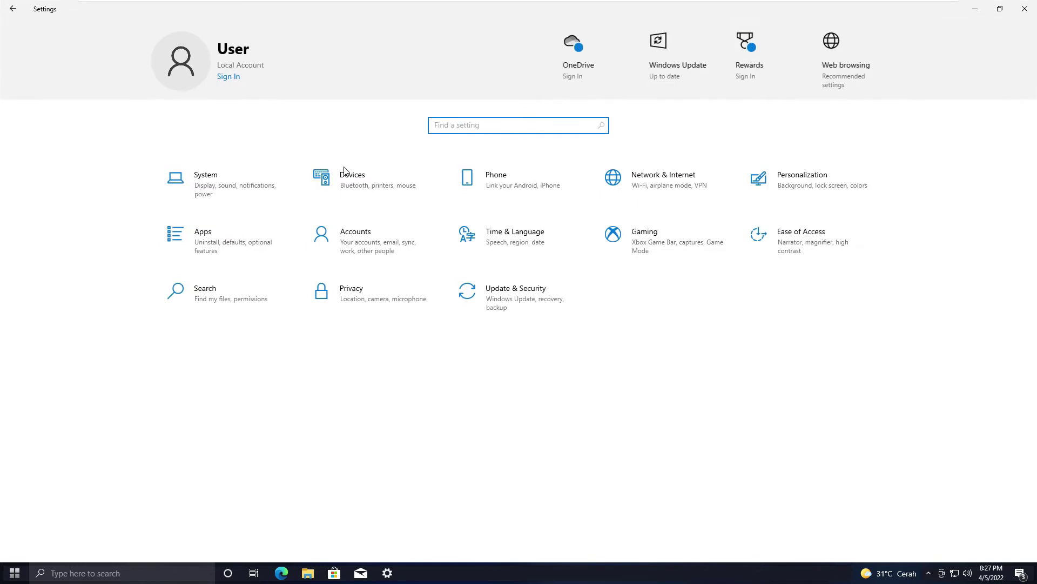
left_click(352, 176)
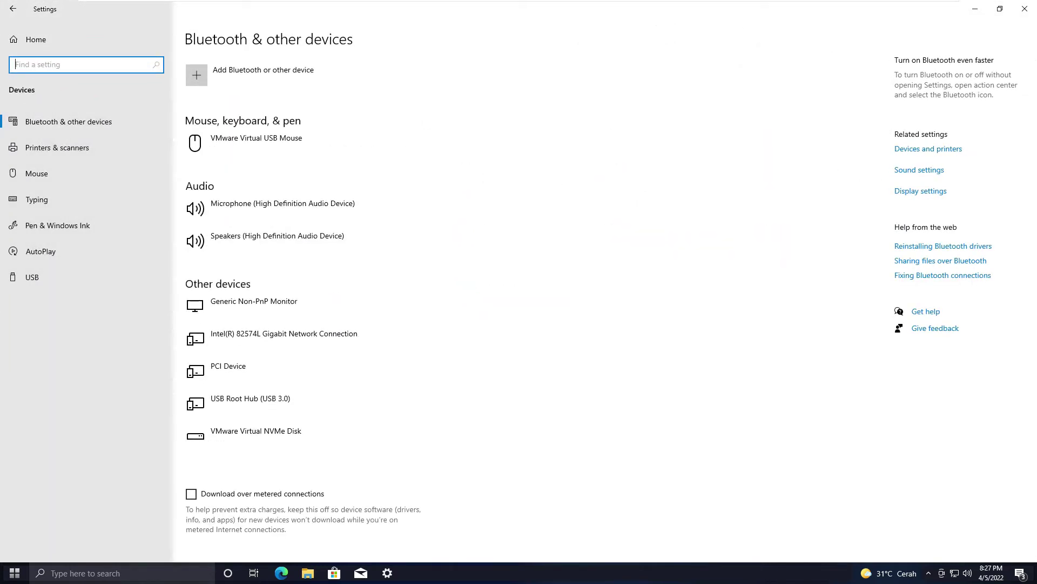
left_click(48, 47)
left_click(516, 172)
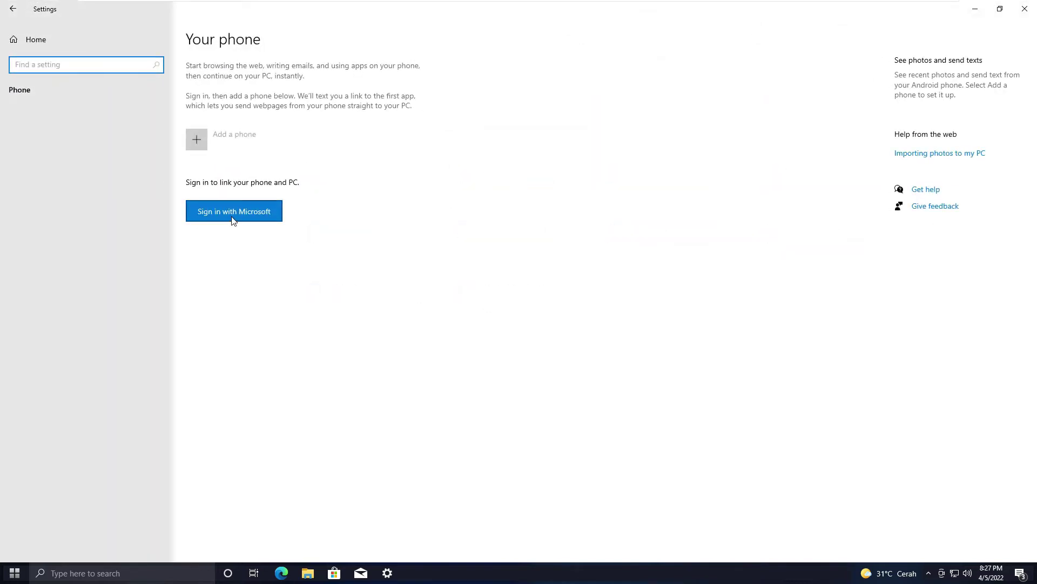
left_click(78, 46)
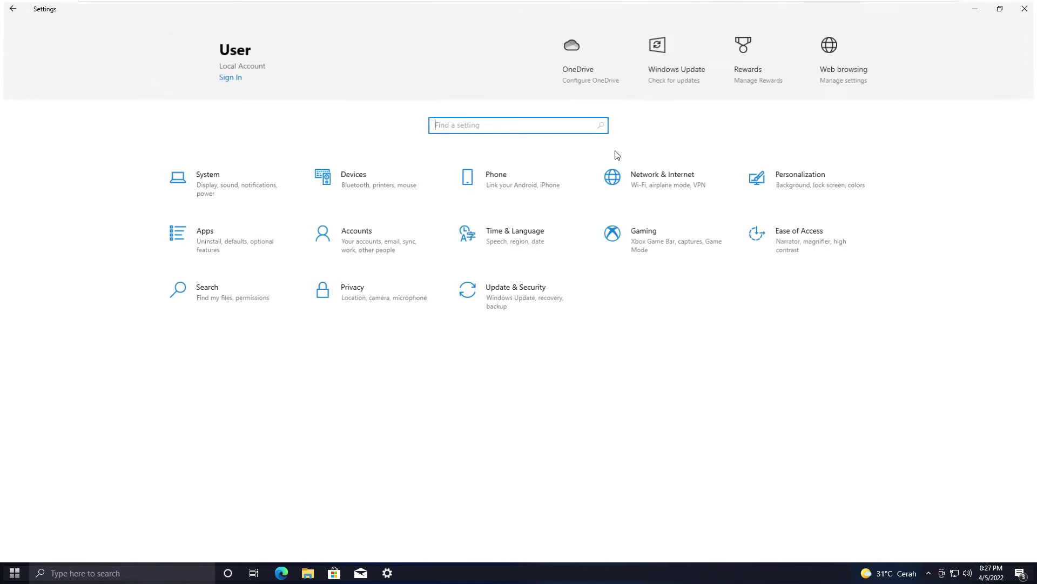
left_click(672, 179)
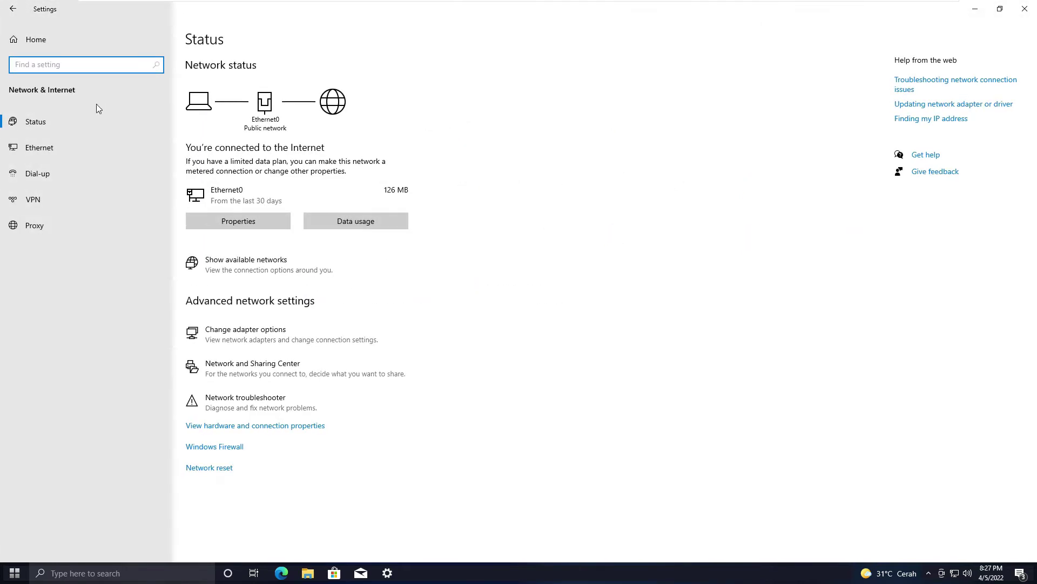
Return to the Personalization settings and show the available themes
left_click(51, 43)
left_click(800, 181)
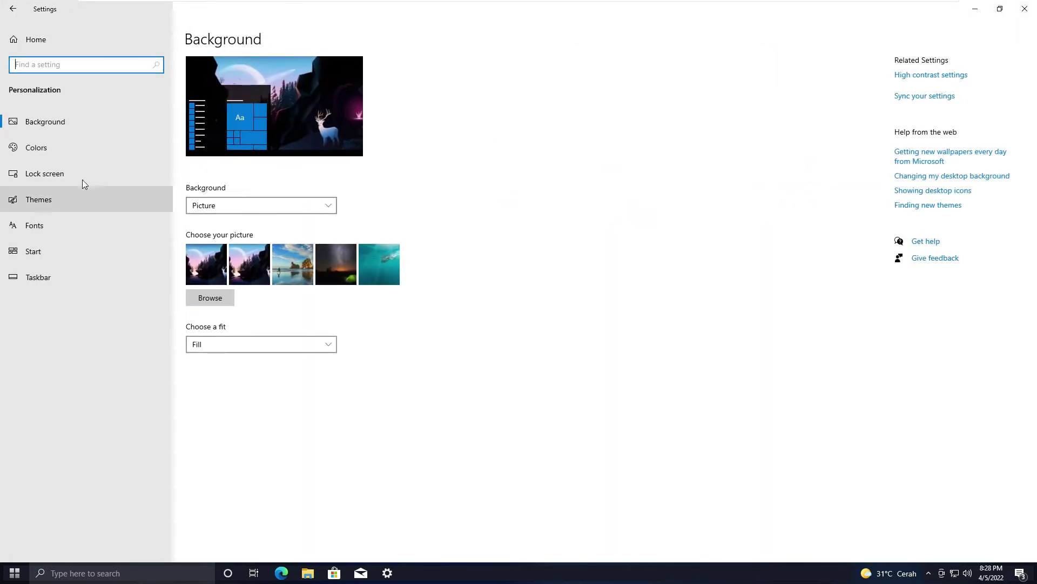
left_click(63, 195)
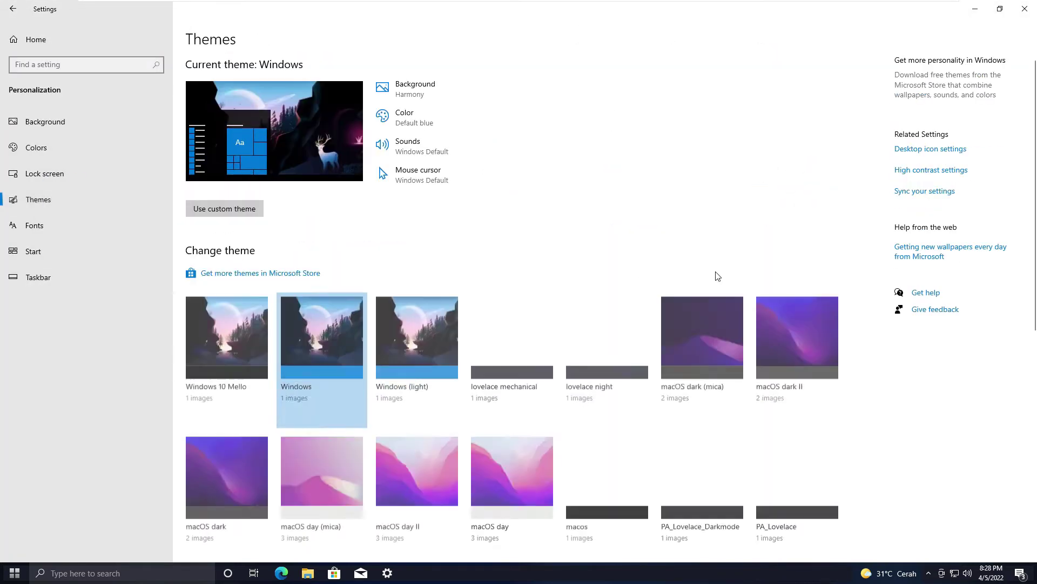
Browse the available themes, and review the installed programs in the Apps & features list
scroll(718, 276, "down", 7)
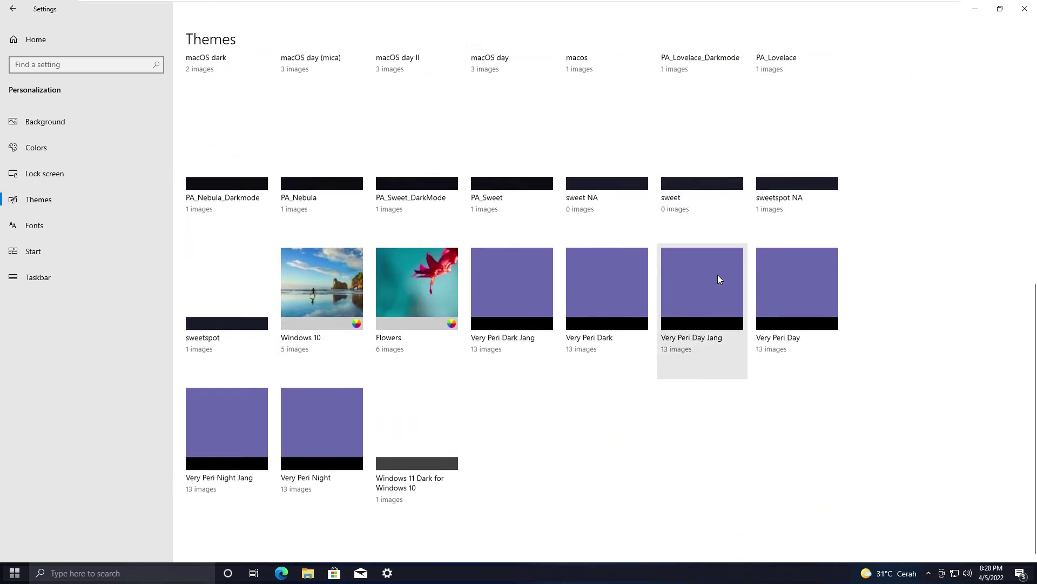
scroll(718, 275, "up", 7)
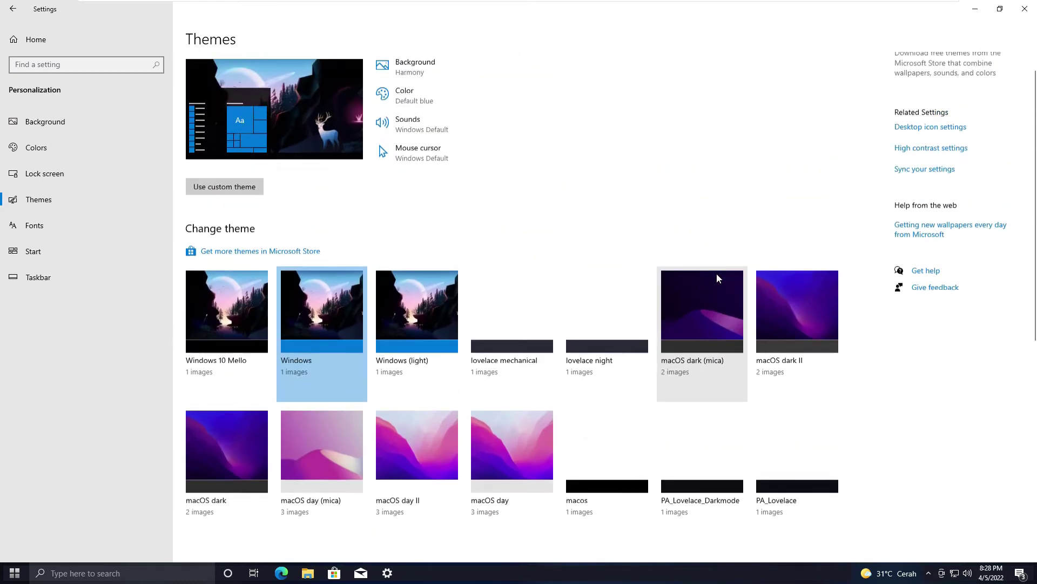
left_click(41, 39)
left_click(227, 242)
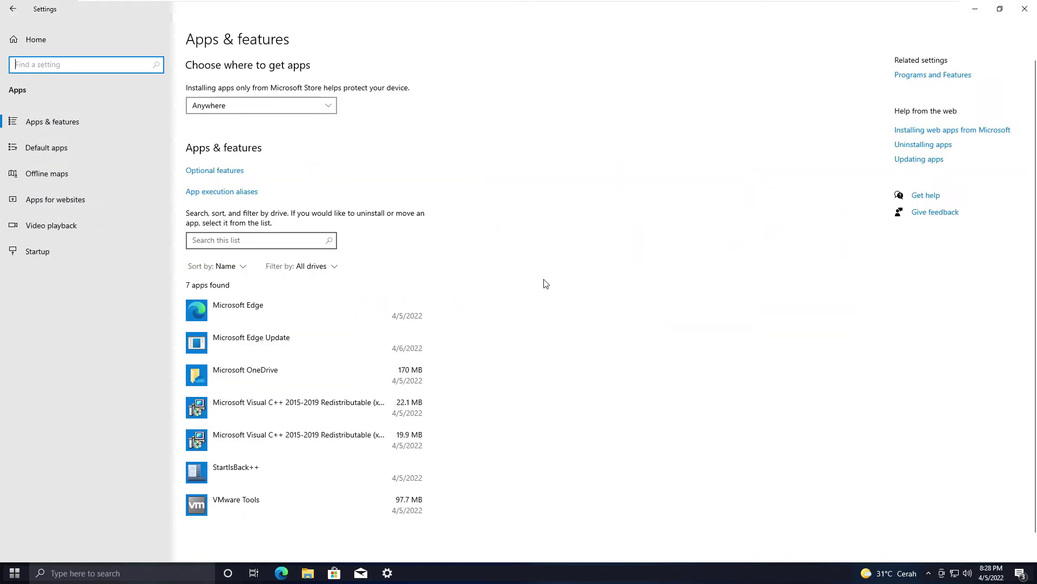
scroll(546, 284, "down", 5)
scroll(546, 284, "down", 10)
scroll(546, 283, "down", 4)
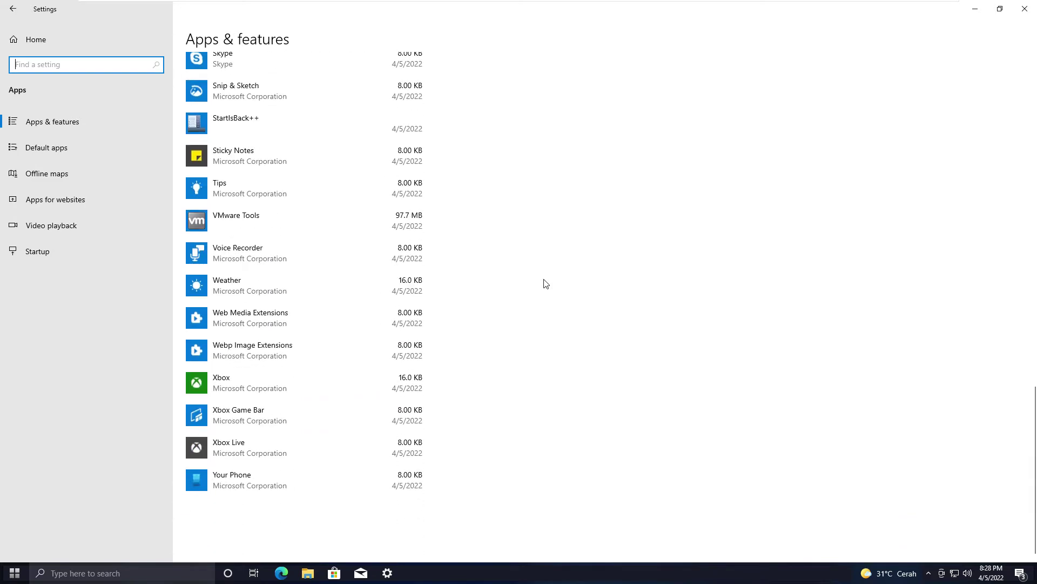
scroll(546, 284, "up", 14)
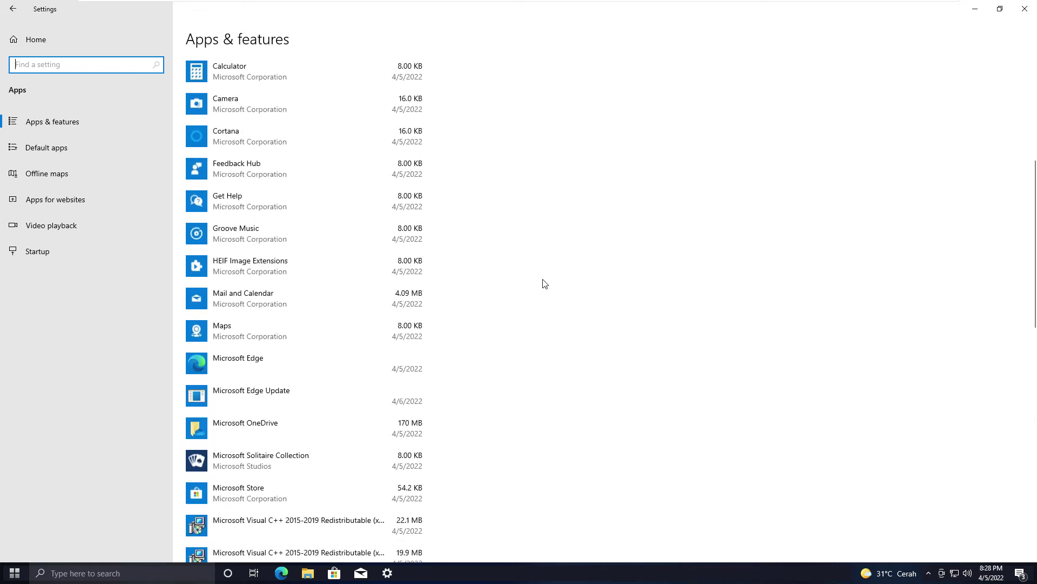
scroll(544, 283, "up", 6)
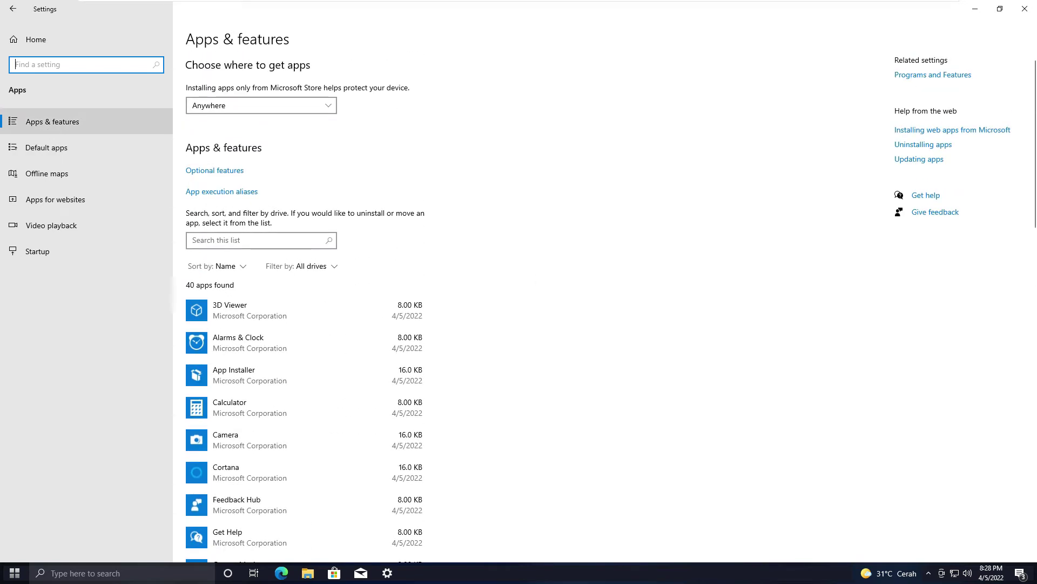
Look through the Accounts, Time & Language, and Gaming settings pages
left_click(23, 38)
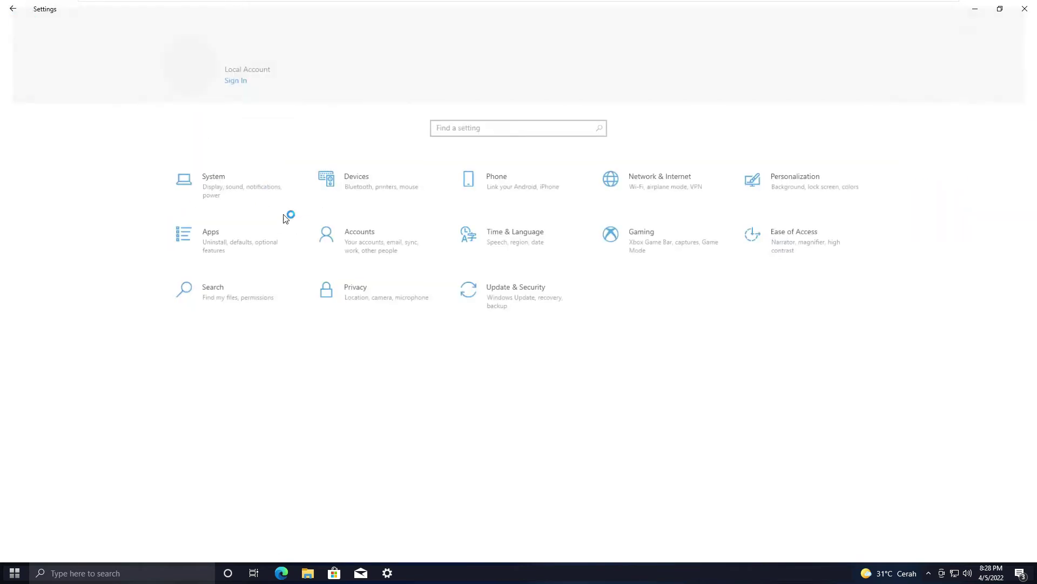
left_click(361, 240)
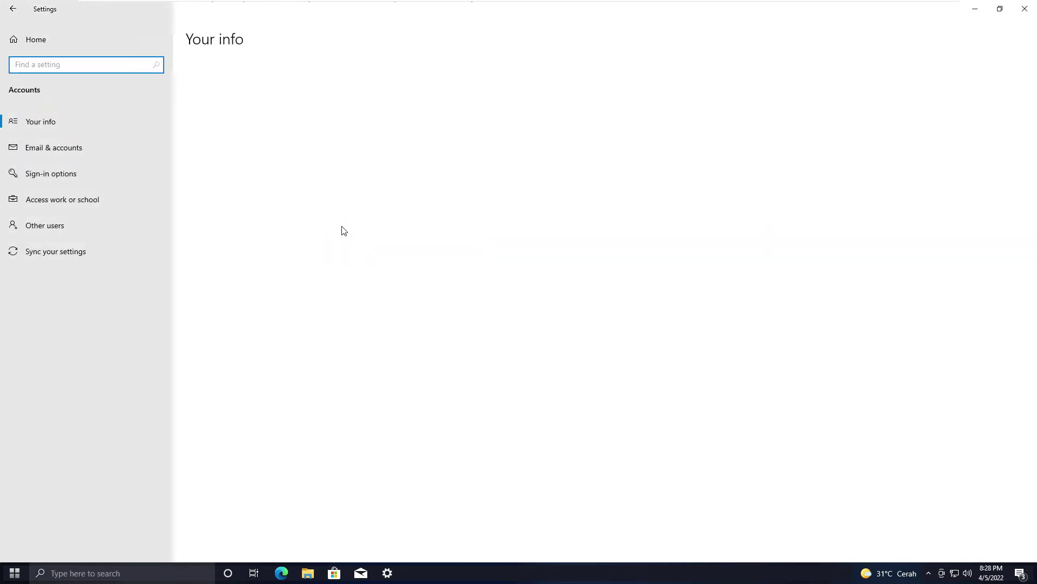
left_click(53, 42)
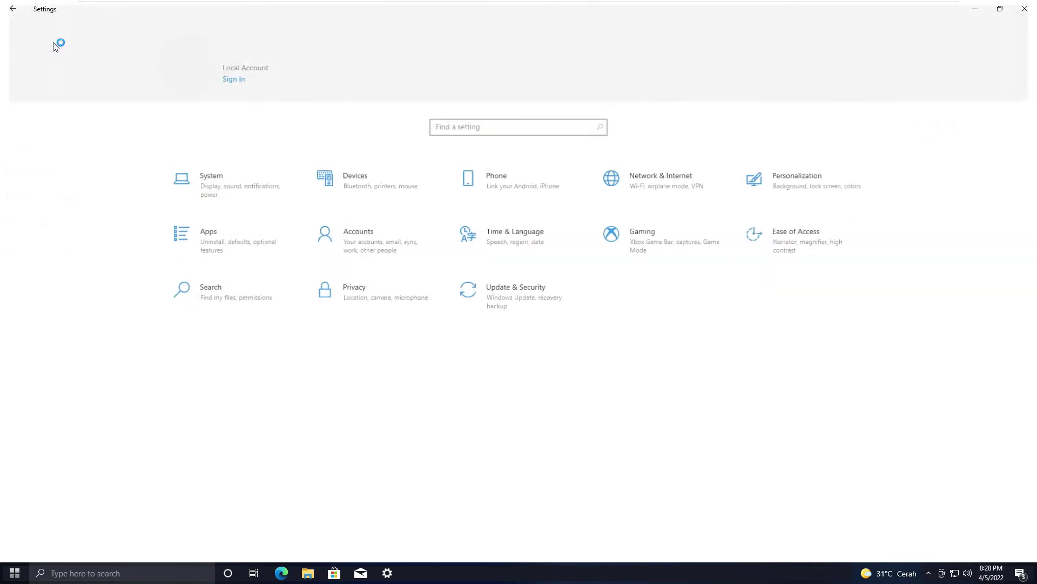
left_click(522, 232)
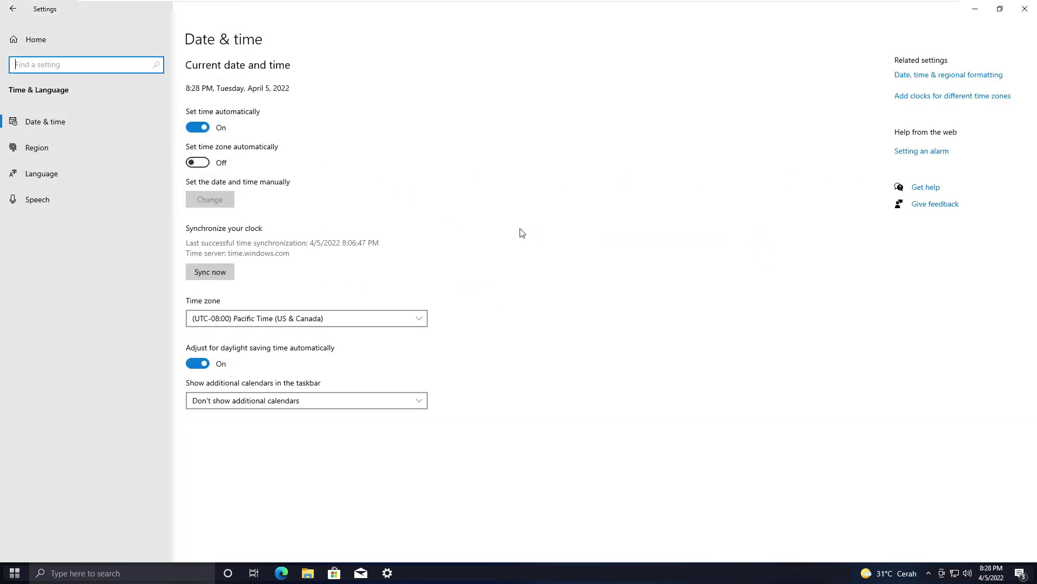
left_click(60, 39)
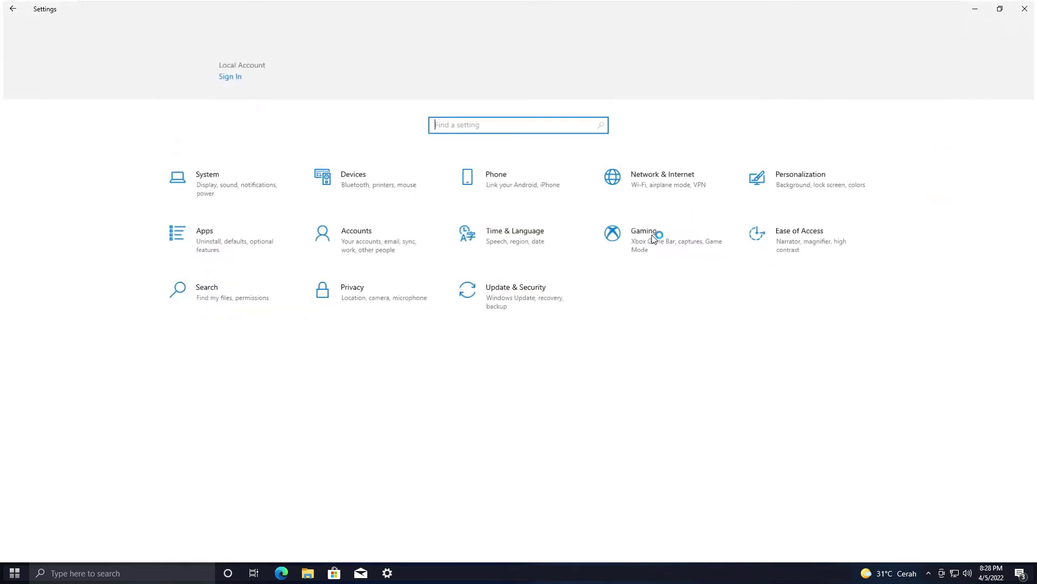
left_click(654, 245)
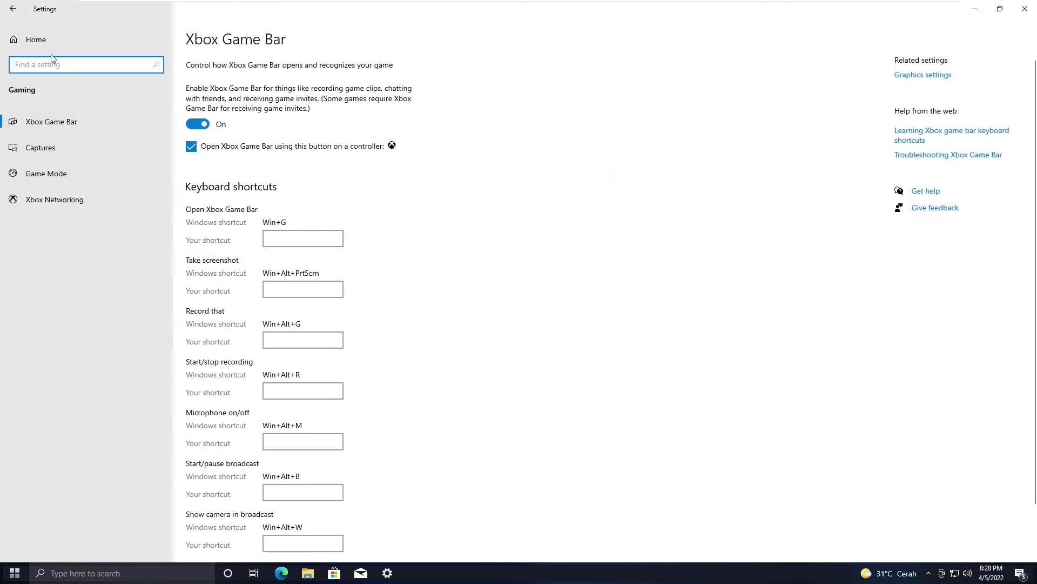
Review the Display options in the Ease of Access settings
left_click(46, 39)
left_click(756, 256)
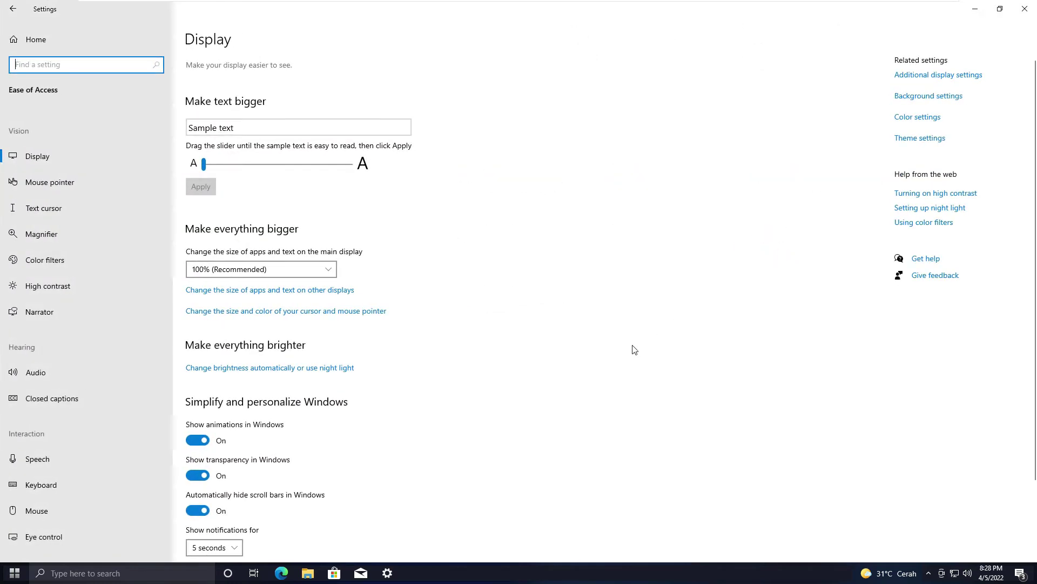
scroll(635, 349, "down", 2)
scroll(635, 350, "up", 2)
scroll(634, 350, "down", 2)
Look through the Search Permissions & History page and the general Privacy settings
left_click(99, 43)
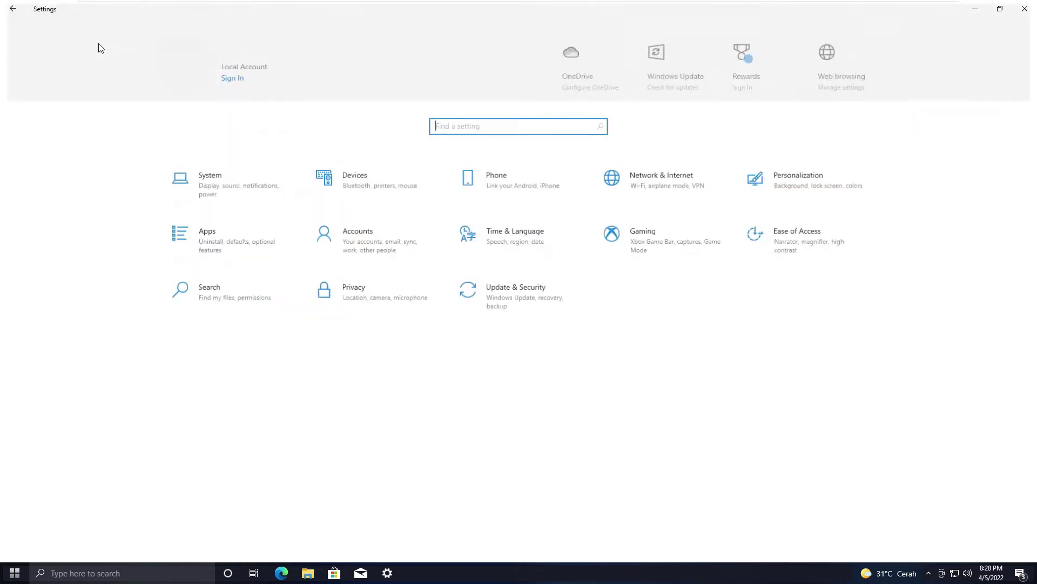
left_click(227, 294)
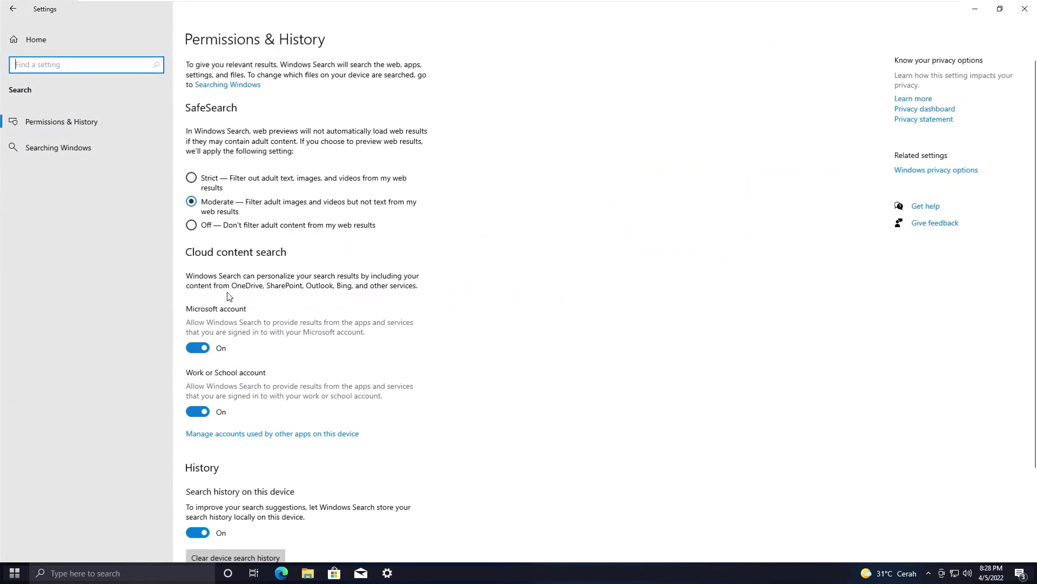
scroll(228, 296, "down", 3)
scroll(228, 286, "up", 3)
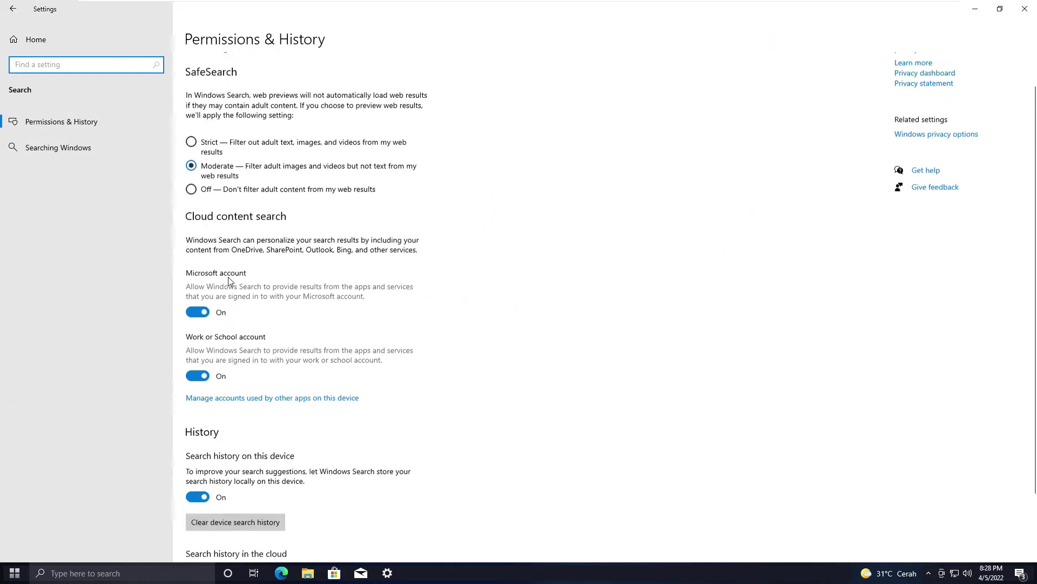
left_click(45, 41)
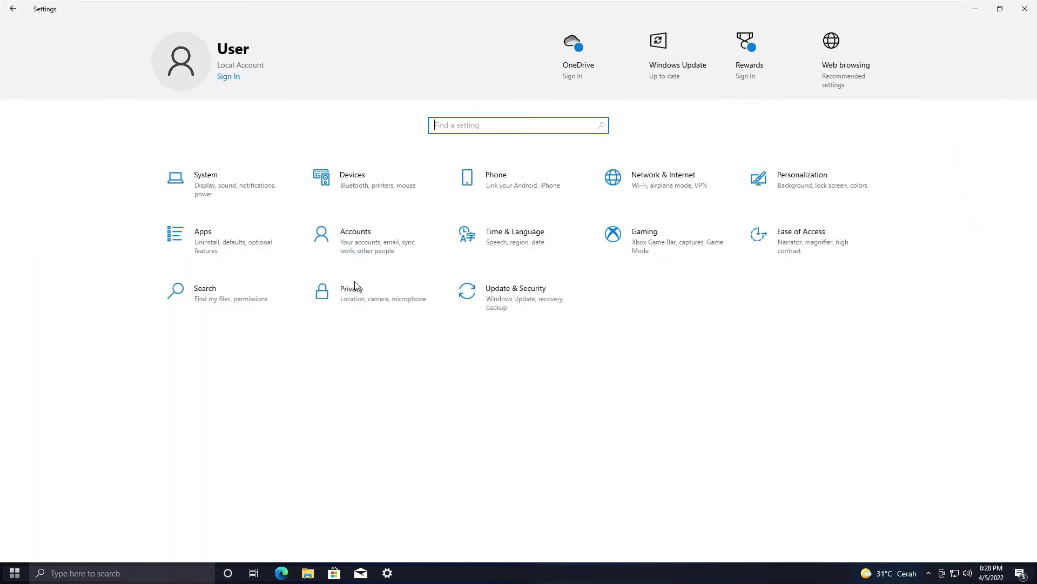
left_click(359, 297)
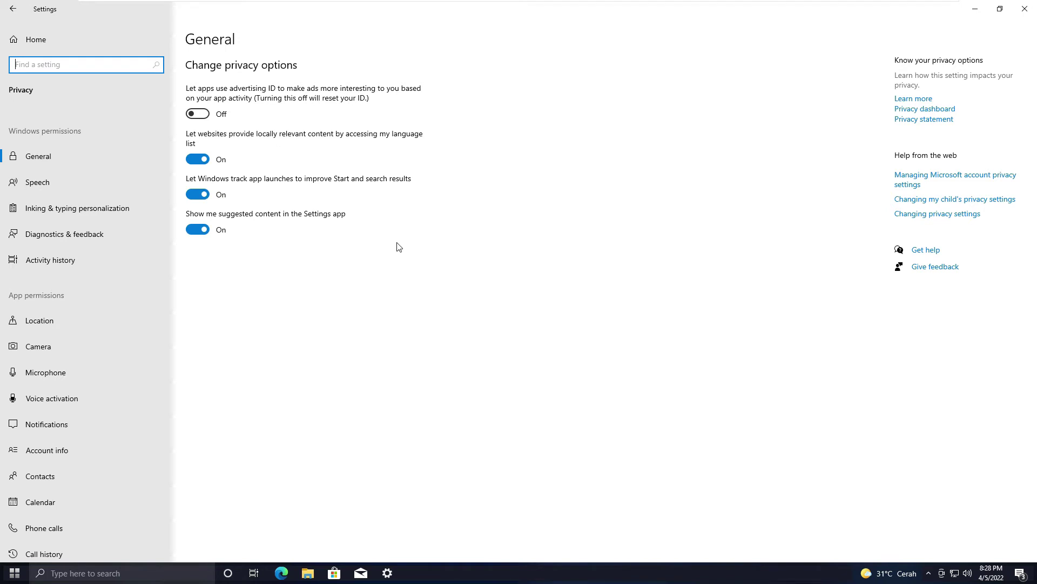
Check the Windows edition and activation status in the Update & Security settings
left_click(44, 41)
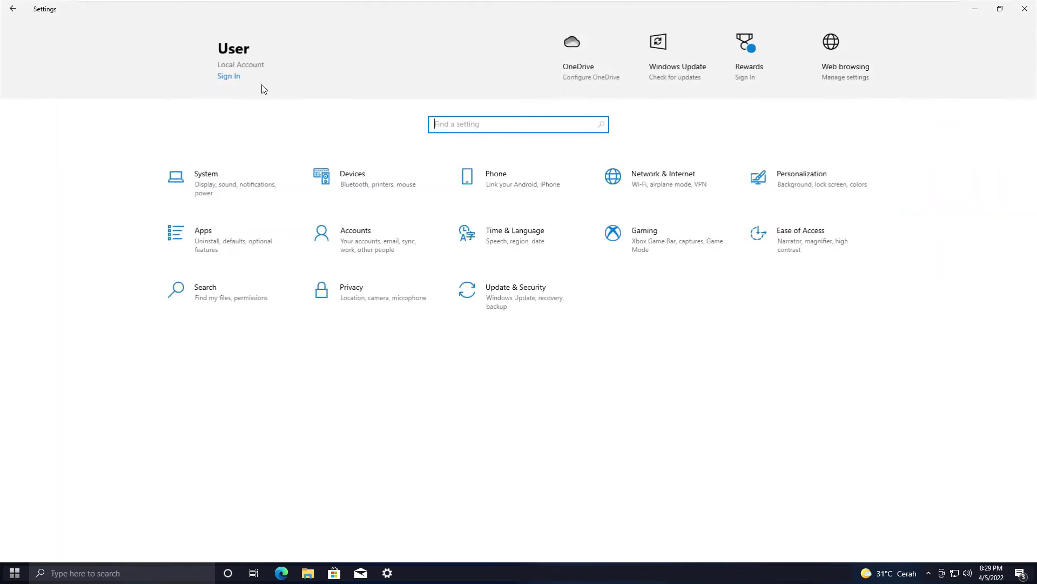
left_click(500, 300)
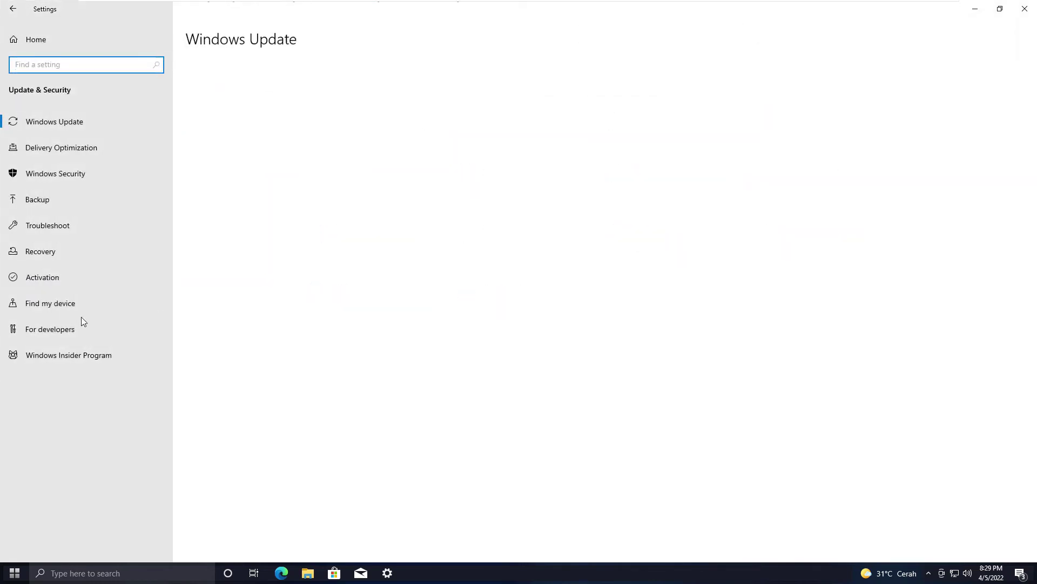
left_click(59, 275)
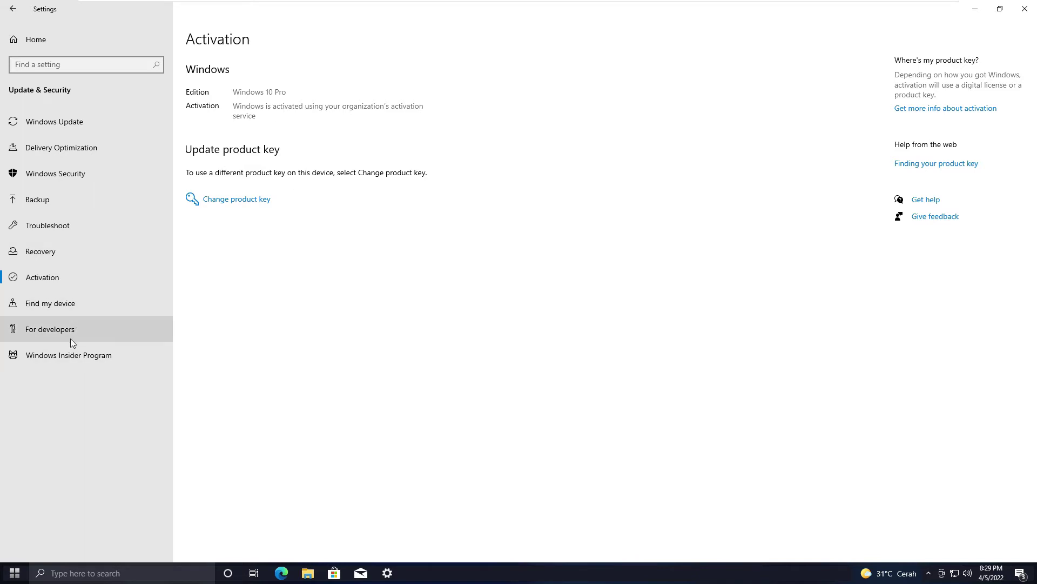
Review the Windows update history and the list of installed updates with a wider Name column, and minimize that list
left_click(55, 125)
left_click(244, 201)
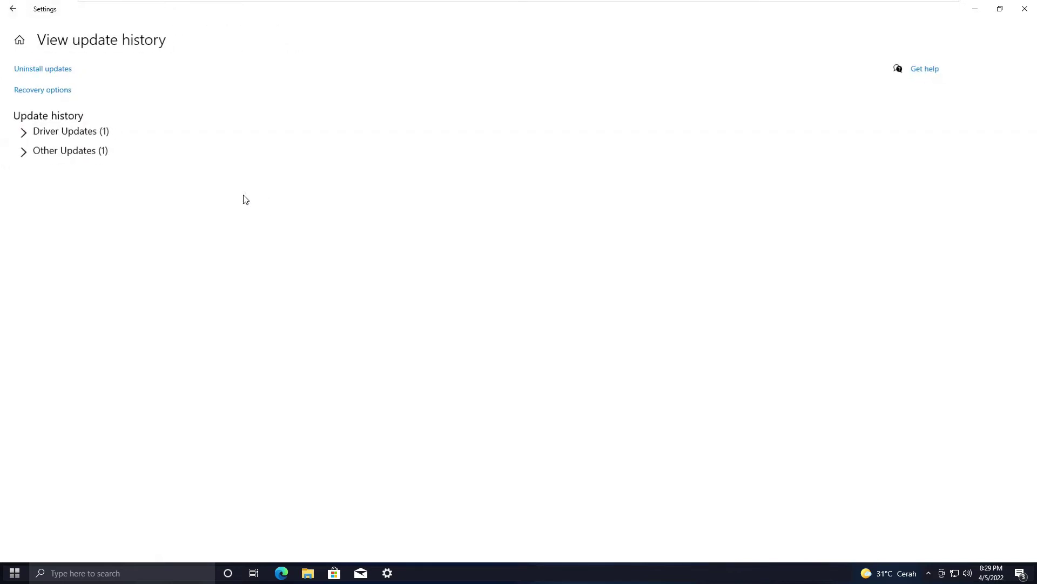
left_click(55, 76)
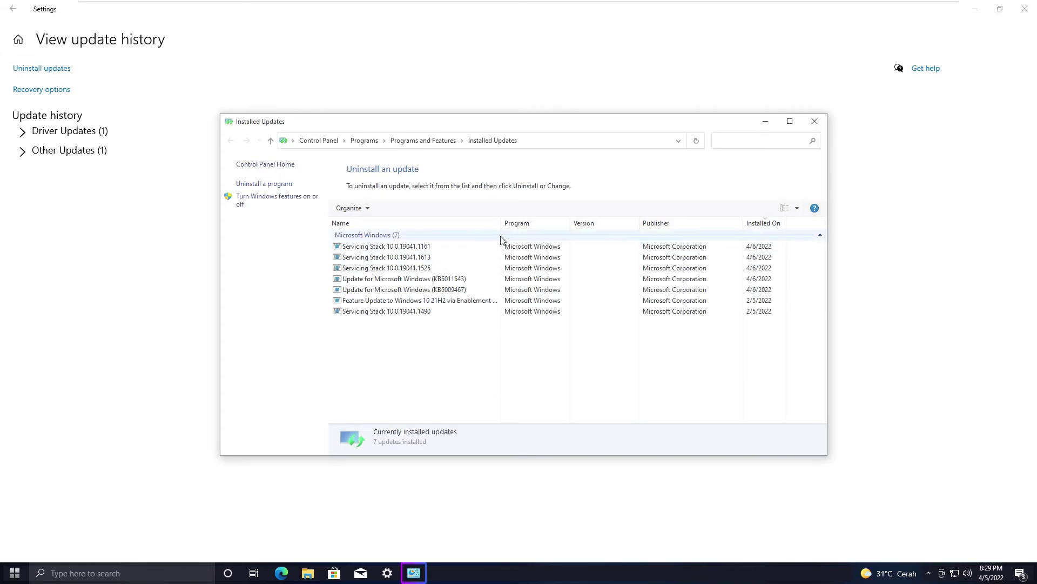
left_click_drag(500, 223, 527, 223)
left_click(777, 121)
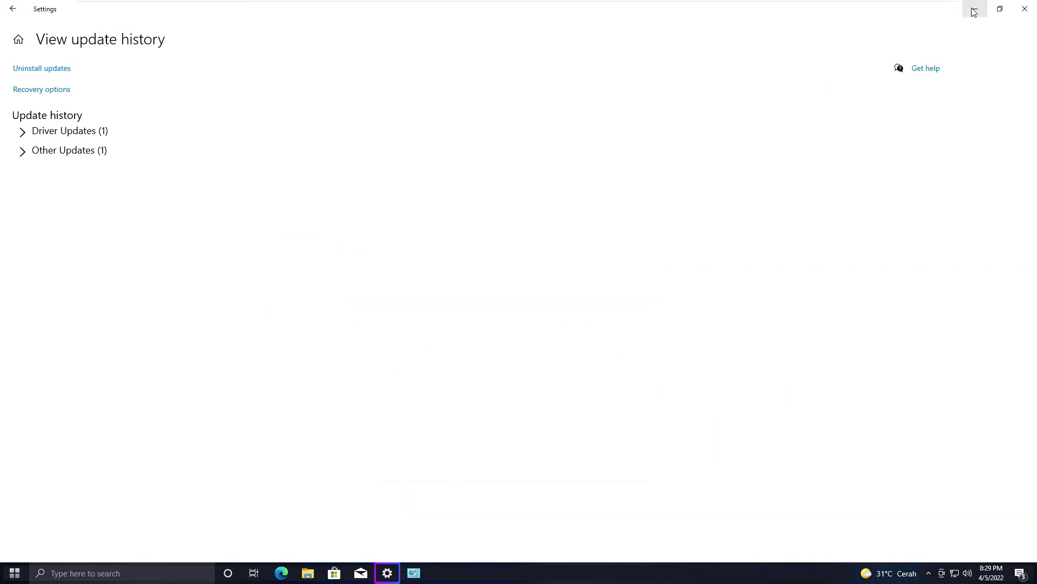
Minimize Settings and open Task Manager maximized in its detailed view
left_click(976, 9)
right_click(599, 575)
left_click(617, 516)
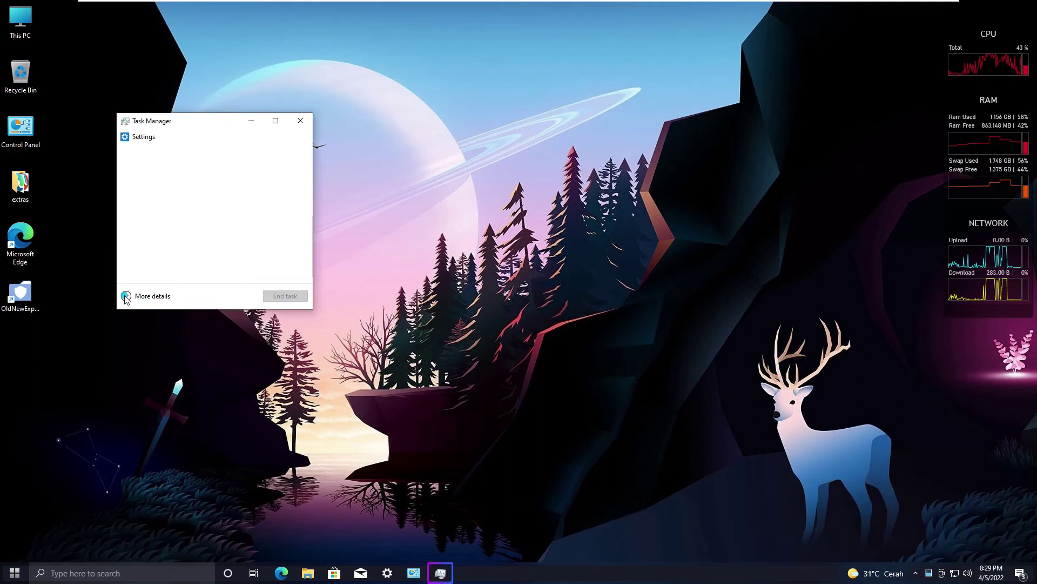
left_click(127, 296)
left_click(438, 120)
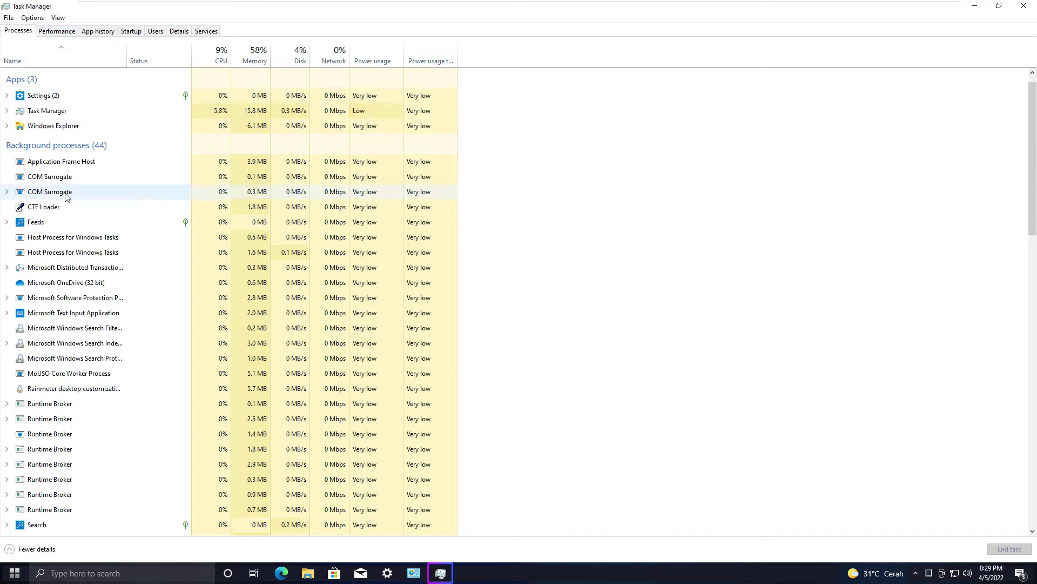
Examine the running processes and the CPU, memory, disk, and Ethernet performance graphs
scroll(151, 213, "down", 4)
left_click_drag(1033, 190, 1034, 448)
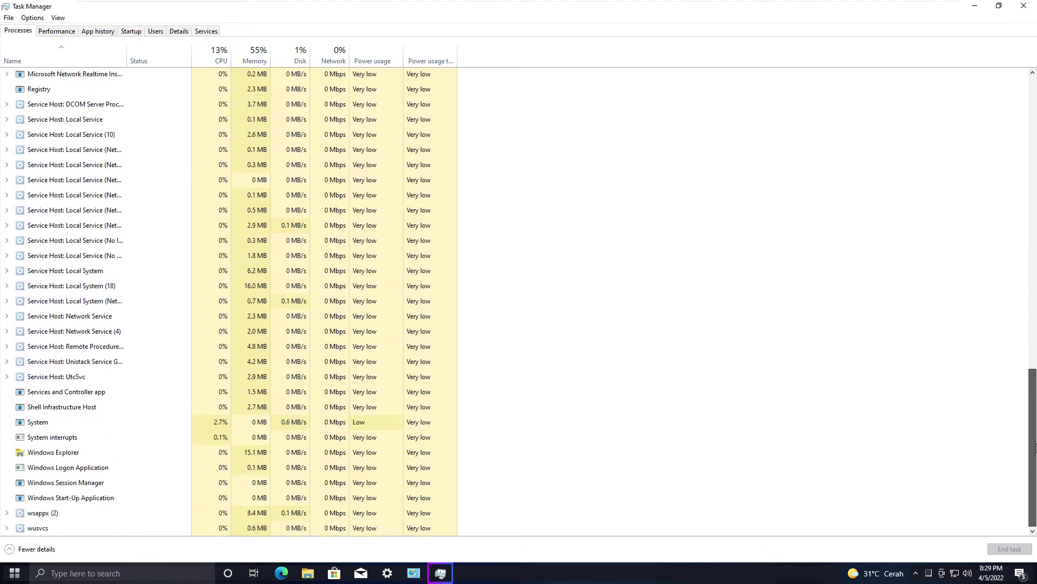
left_click(58, 31)
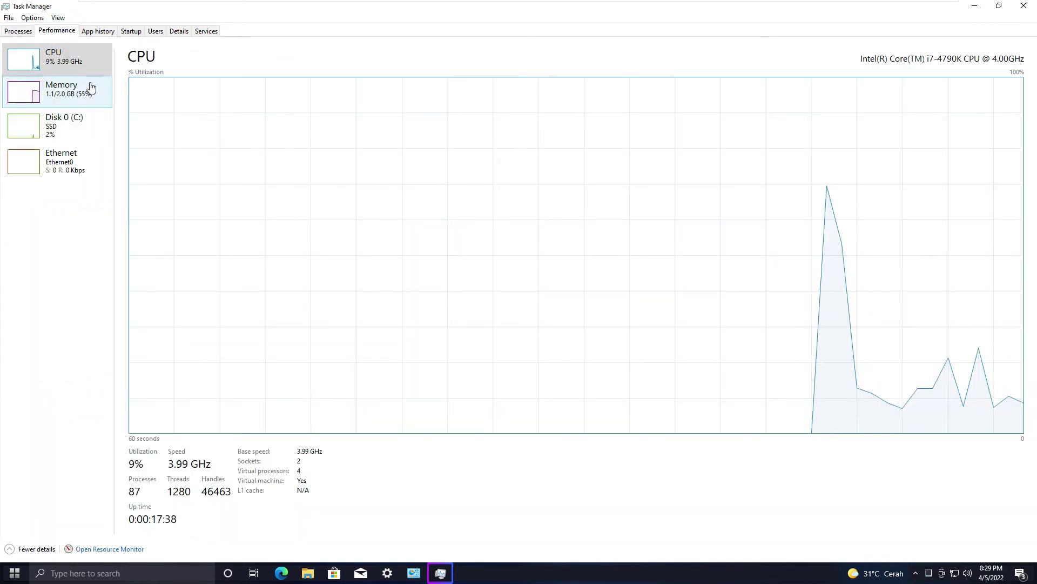
left_click(102, 95)
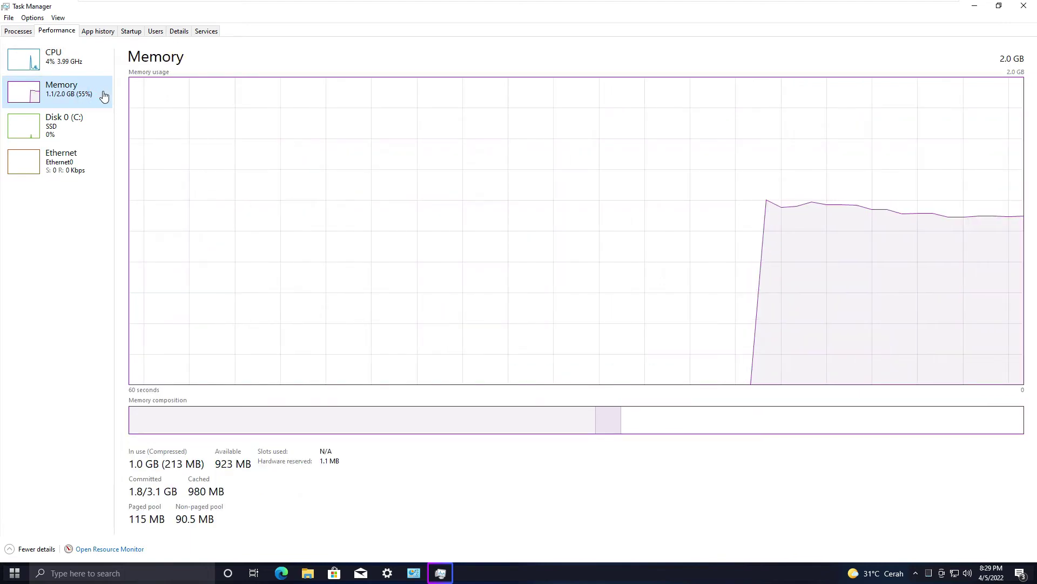
left_click(104, 124)
left_click(97, 164)
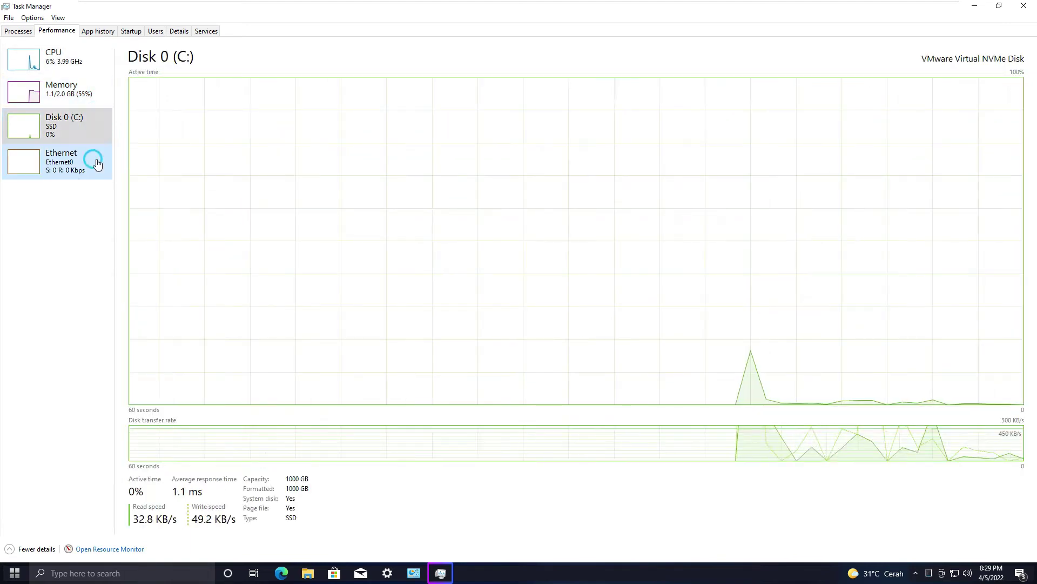
Review the app usage history, the startup programs, and the signed-in user's entry in Task Manager
left_click(99, 34)
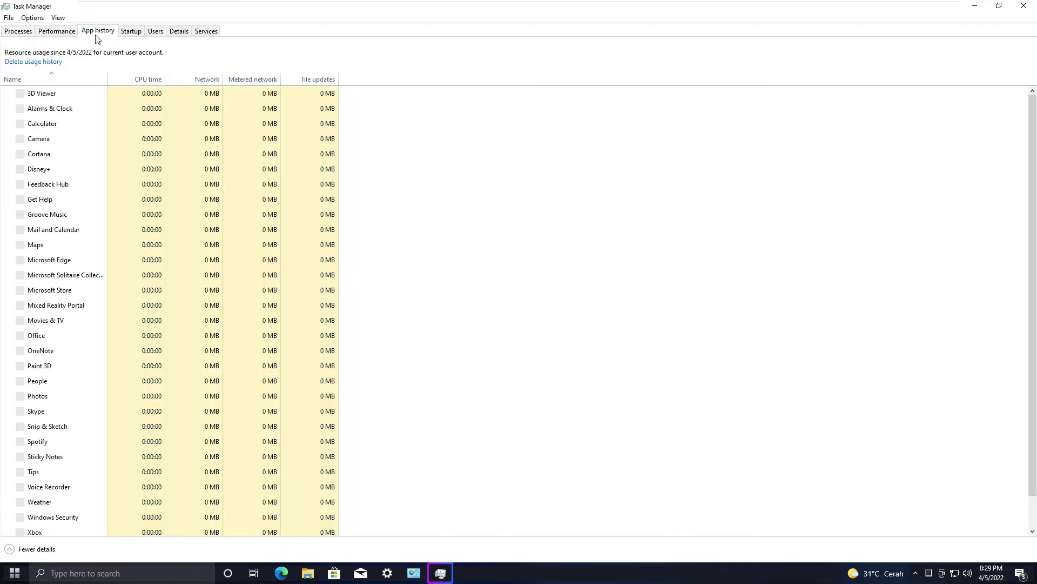
scroll(1036, 289, "down", 1)
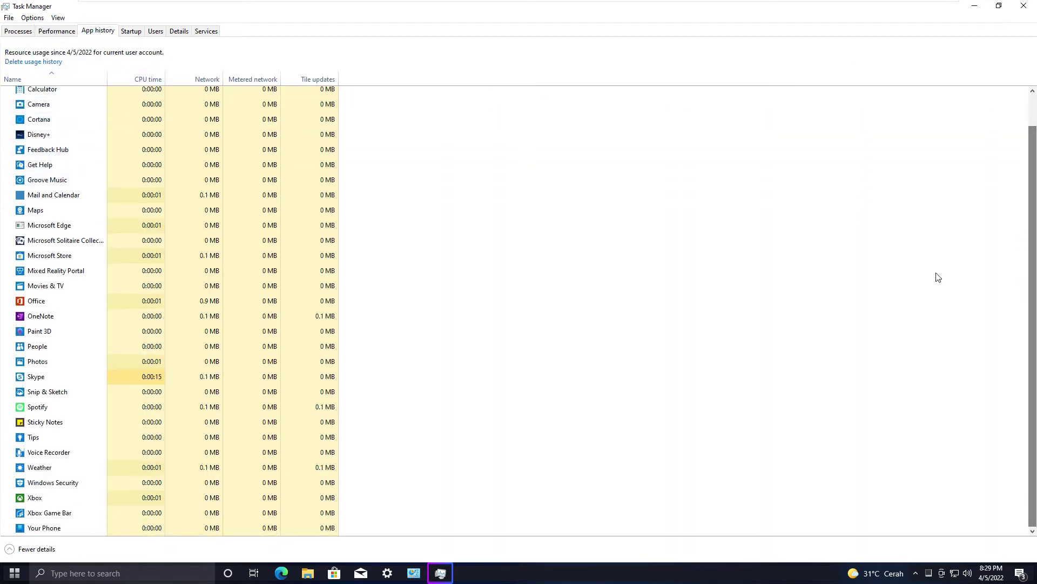
scroll(527, 204, "up", 1)
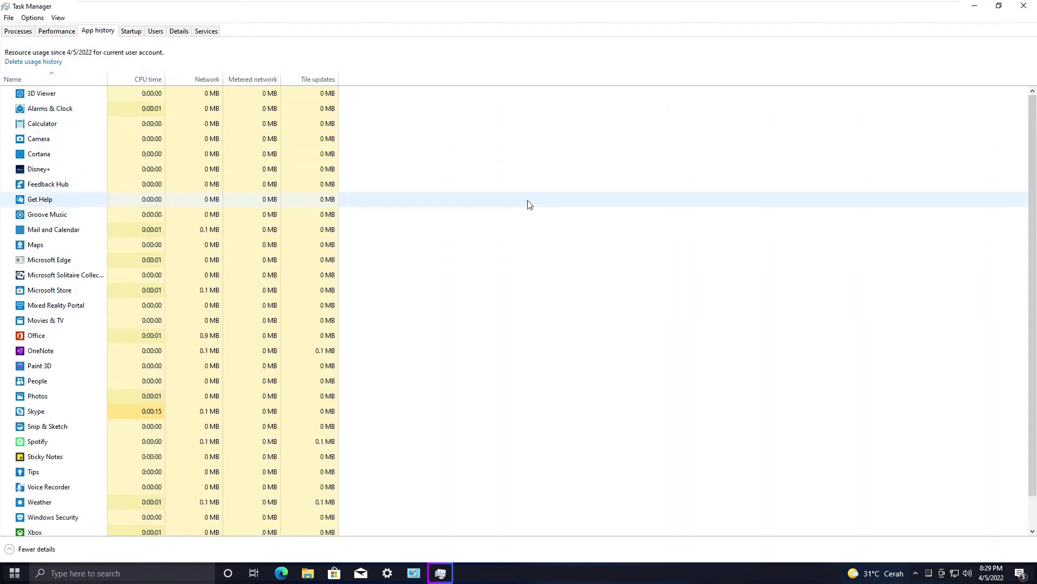
left_click(130, 32)
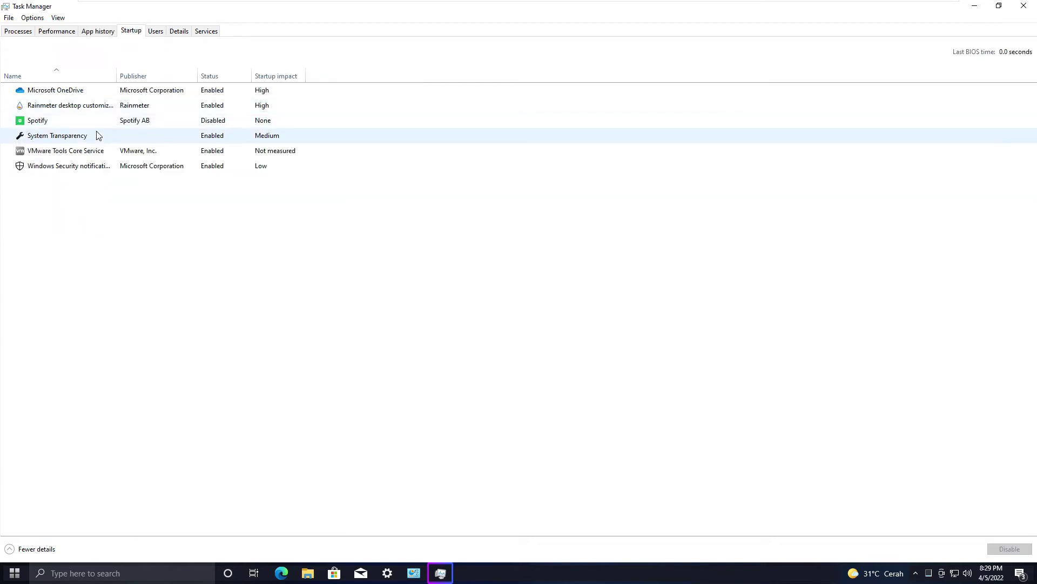
left_click(156, 32)
left_click(3, 76)
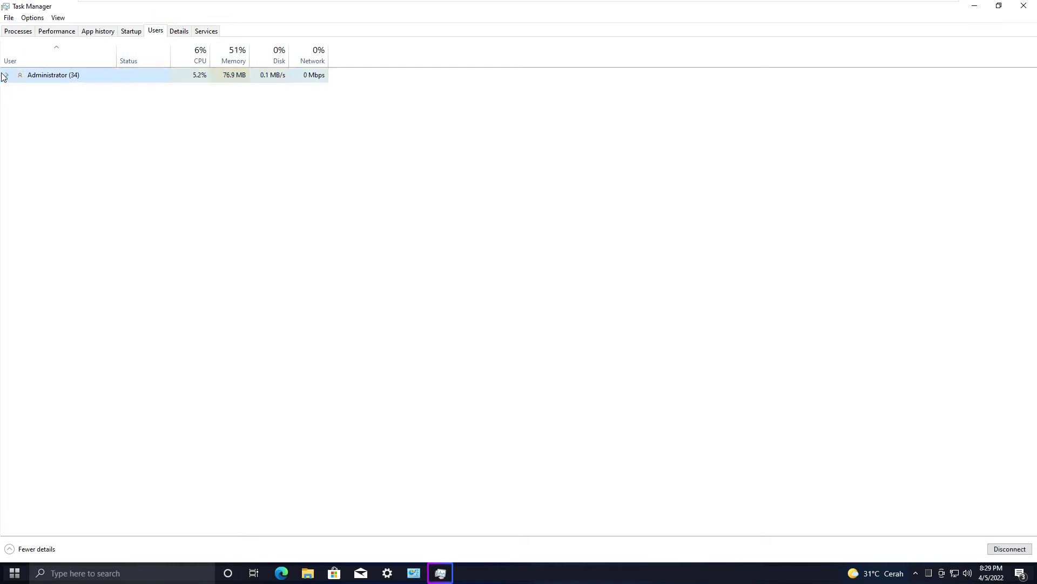
Examine the processes under the Administrator account and the detailed process list in Task Manager
left_click(7, 77)
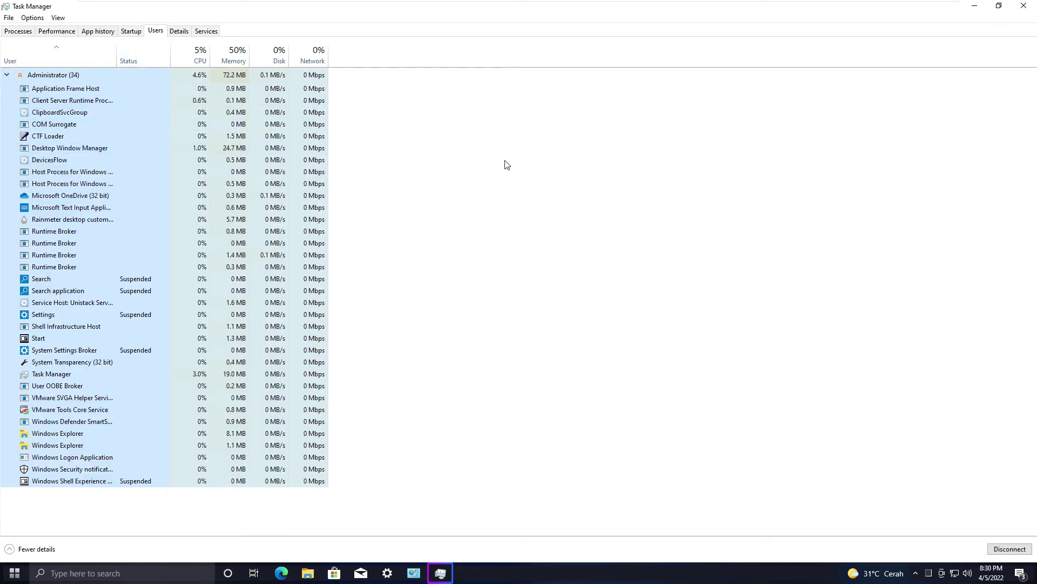
left_click(179, 31)
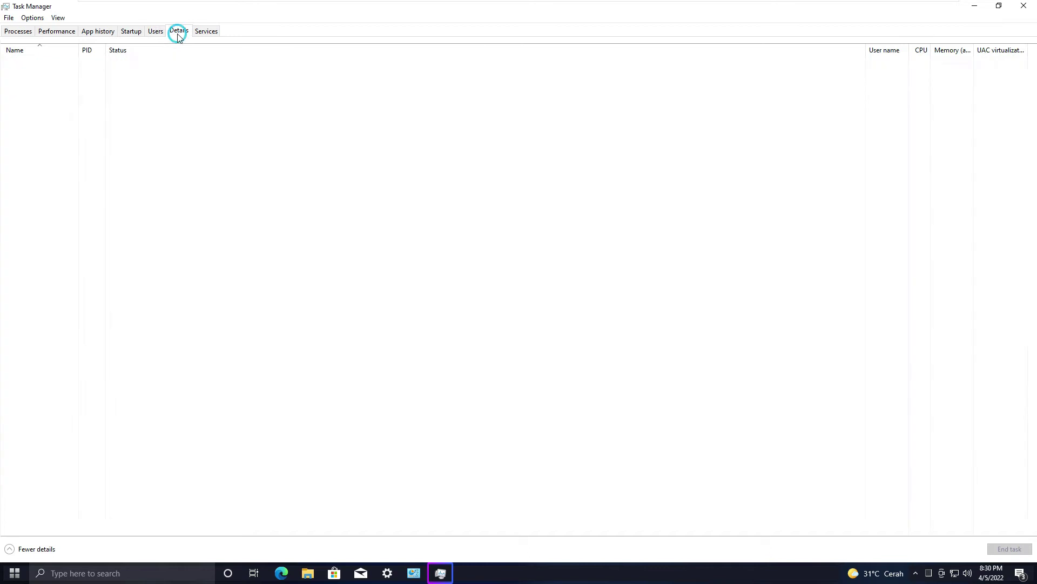
left_click_drag(1030, 156, 1030, 378)
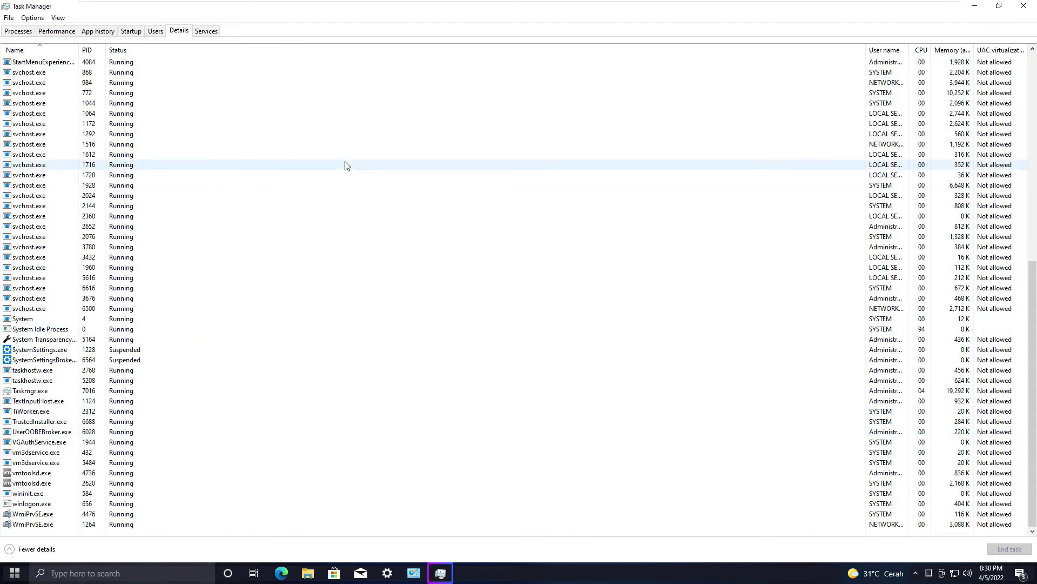
scroll(347, 165, "up", 11)
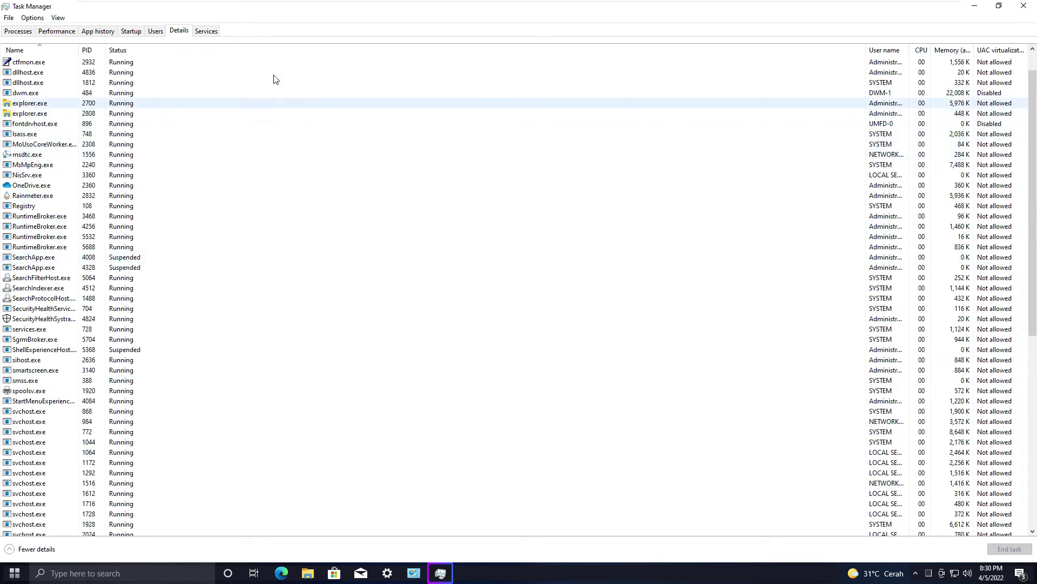
Review the full list of Windows services in Task Manager
left_click(209, 31)
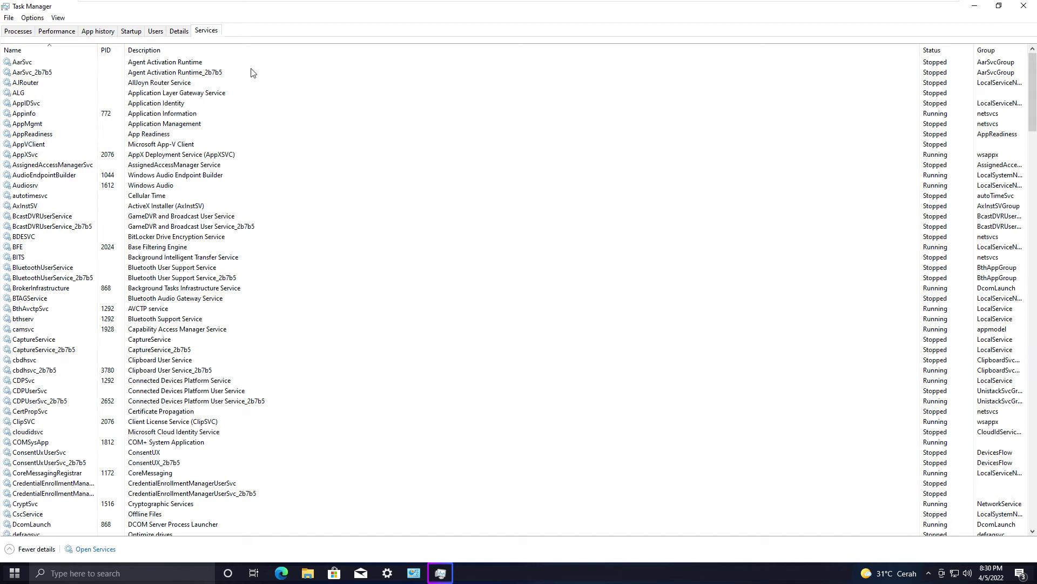
left_click_drag(1034, 120, 966, 315)
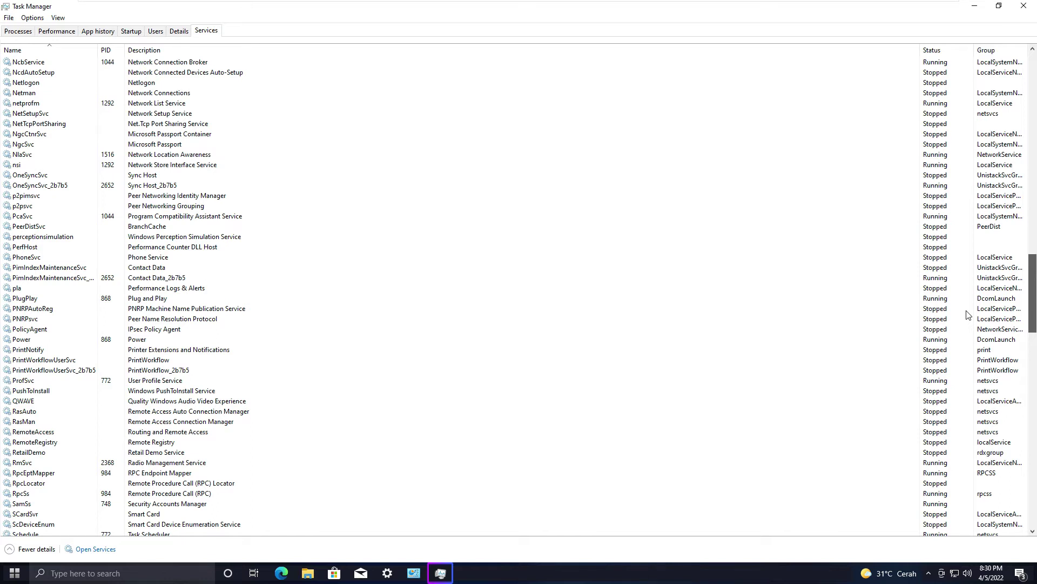
left_click_drag(967, 315, 1009, 547)
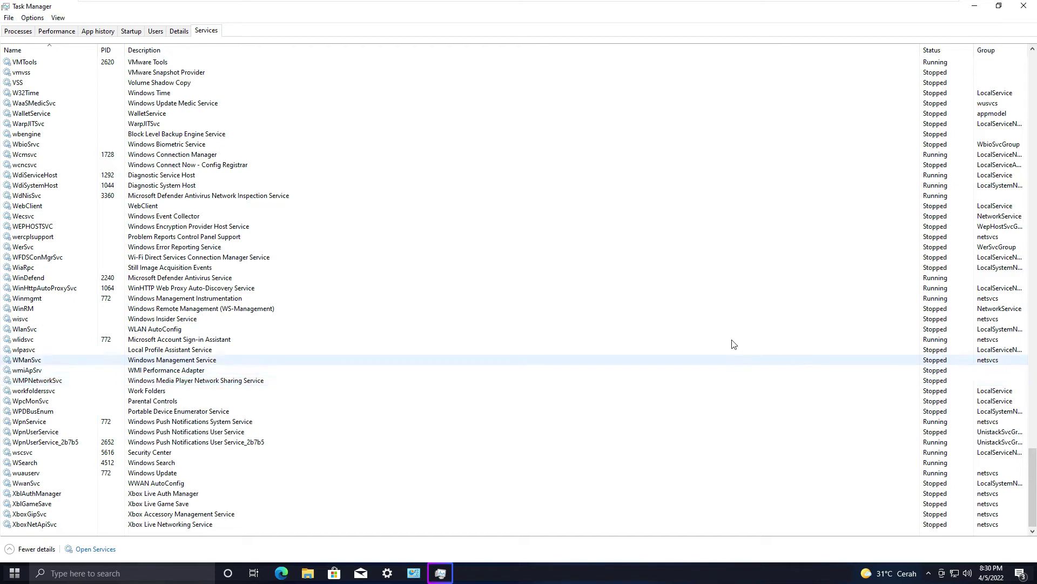
scroll(524, 201, "up", 6)
scroll(524, 201, "up", 20)
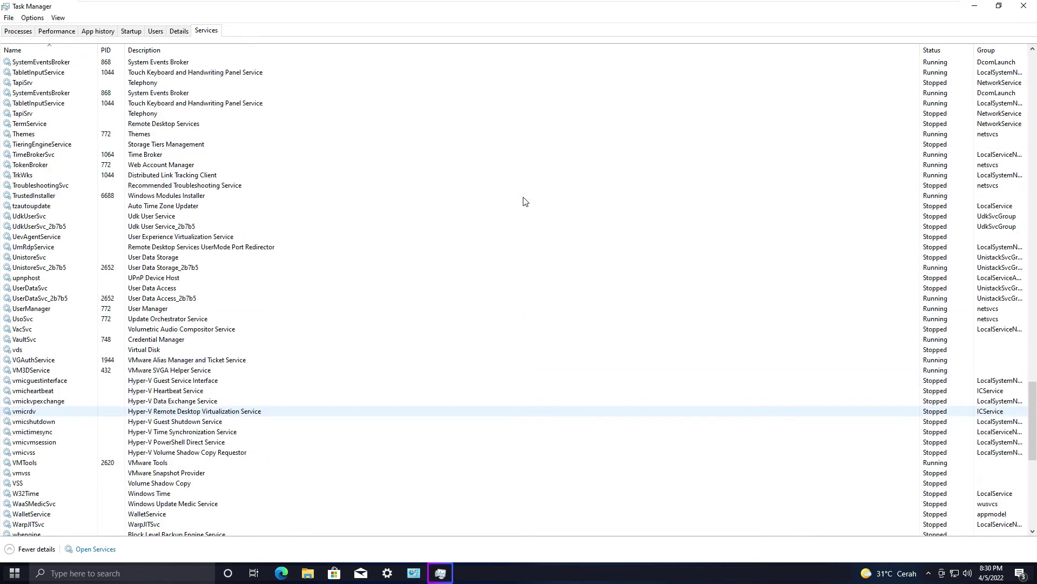
scroll(524, 202, "up", 20)
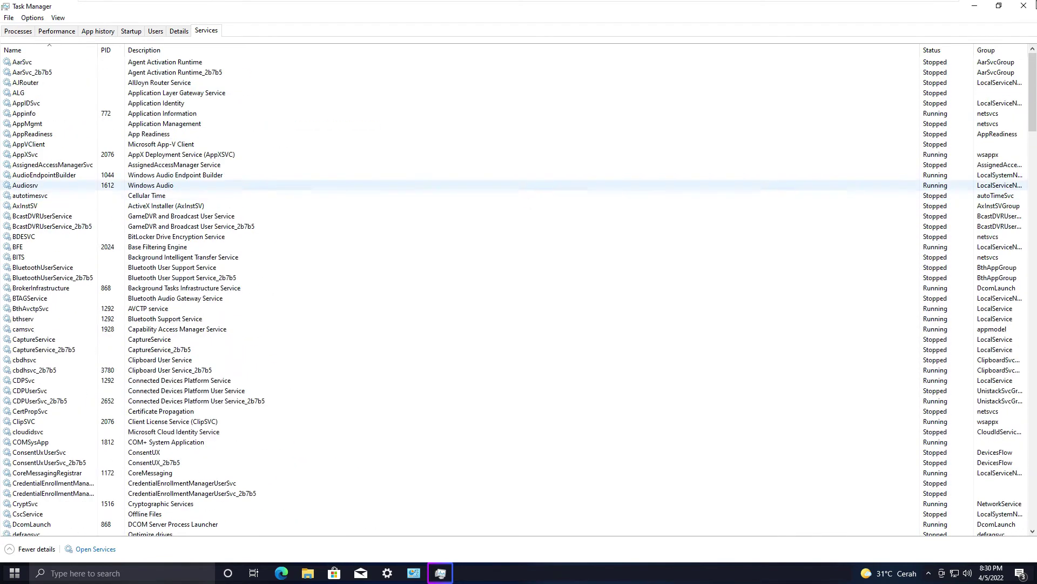
Close Task Manager and refresh the desktop
left_click(1024, 6)
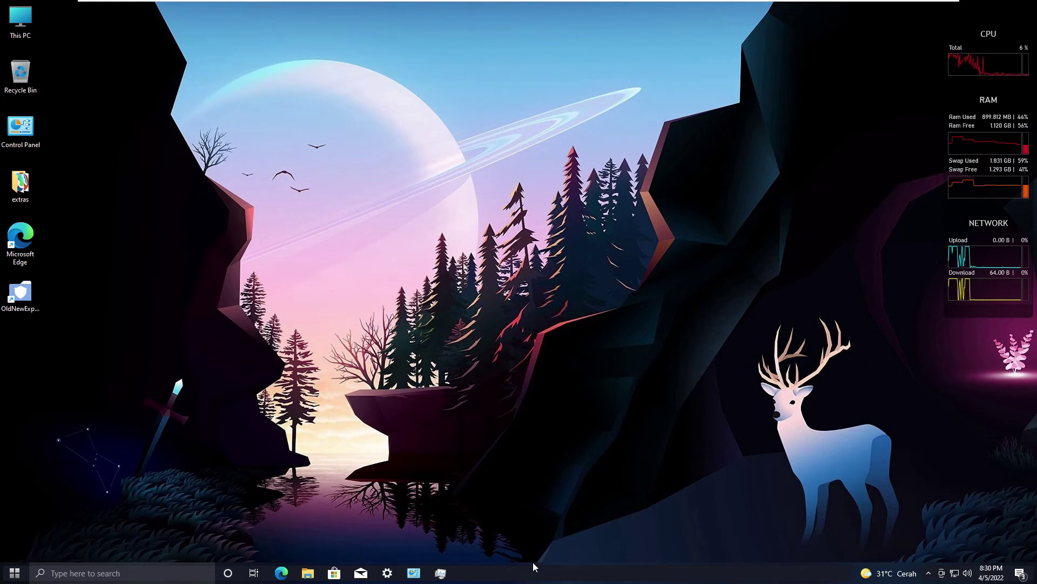
right_click(585, 310)
left_click(609, 342)
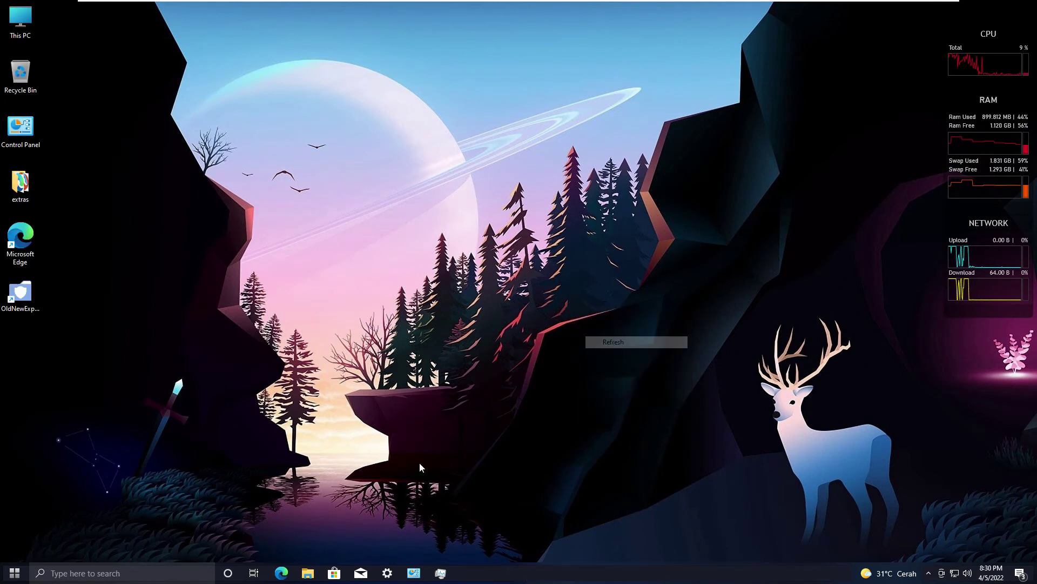
Reopen Task Manager as a smaller window on the Memory performance graph, move it aside, and minimize it
left_click(440, 572)
left_click(57, 30)
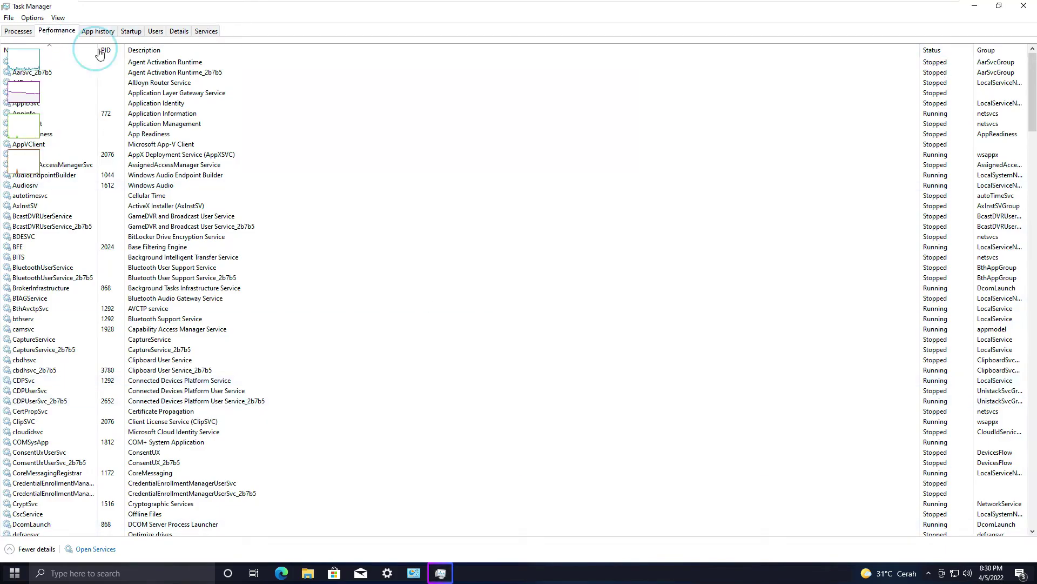
left_click(998, 6)
left_click(175, 205)
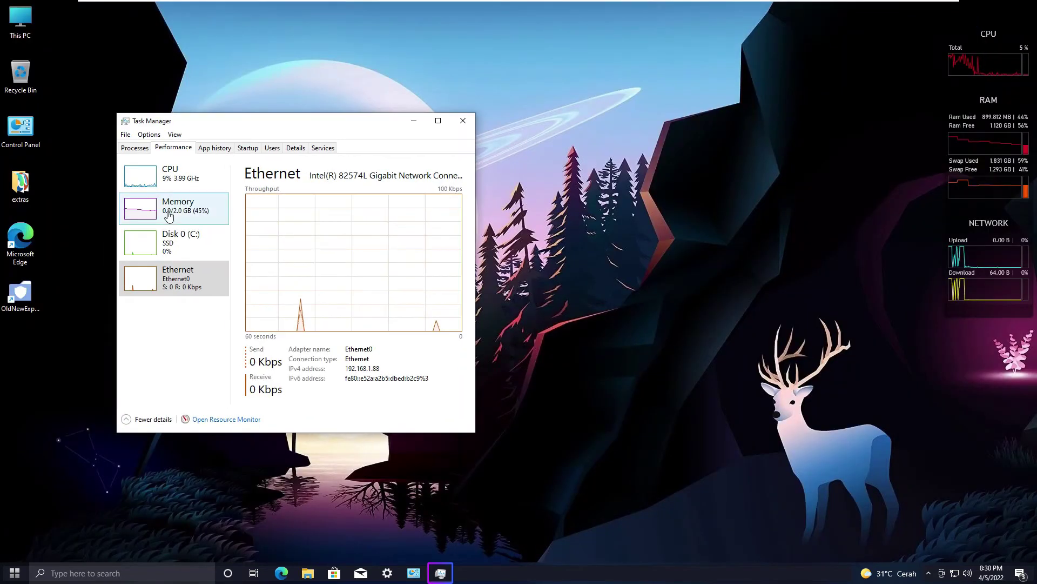
left_click(301, 149)
left_click_drag(308, 128, 197, 144)
left_click(305, 137)
Look at the files in the extras folder on the desktop and minimize the folder
double_click(23, 190)
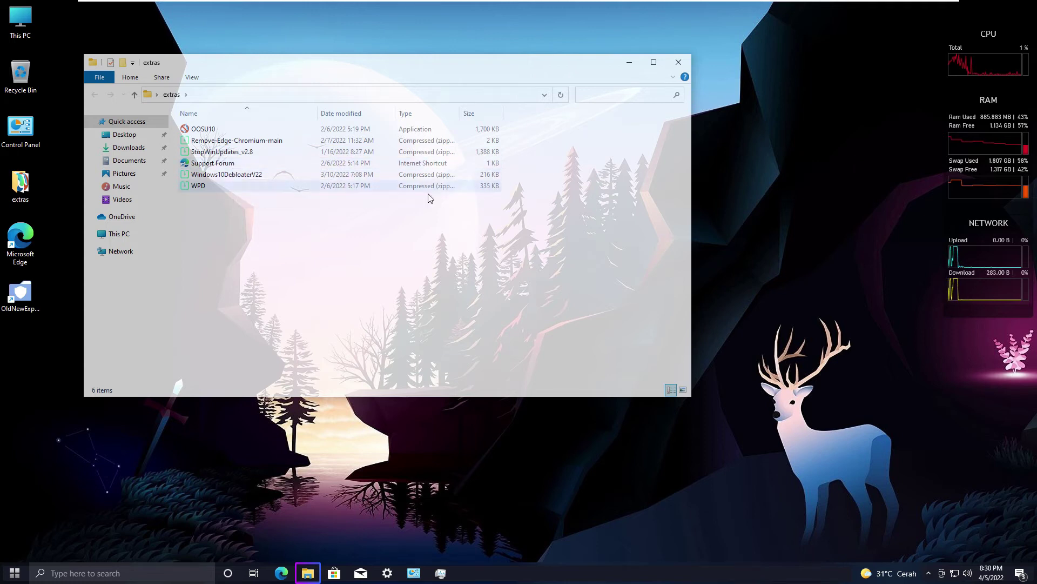
left_click(629, 63)
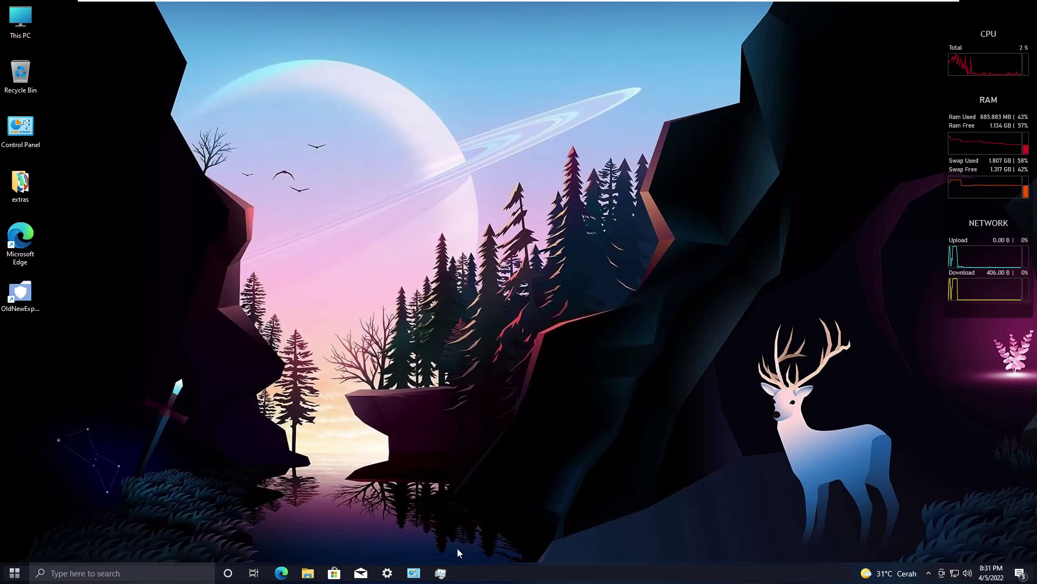
Bring back Task Manager and open the DATA (E:) drive beside it in File Explorer
left_click(441, 573)
left_click(308, 573)
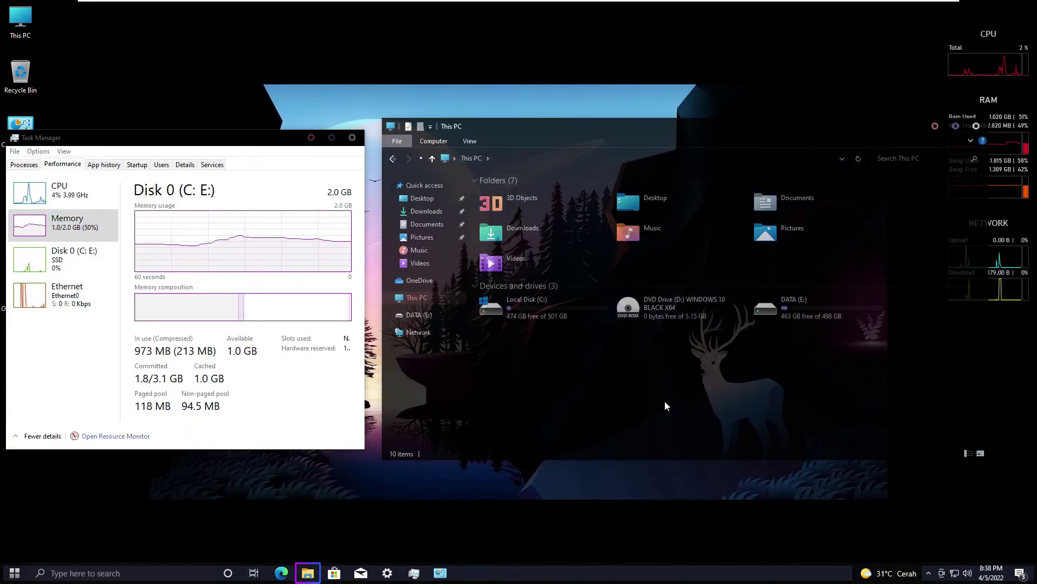
double_click(792, 304)
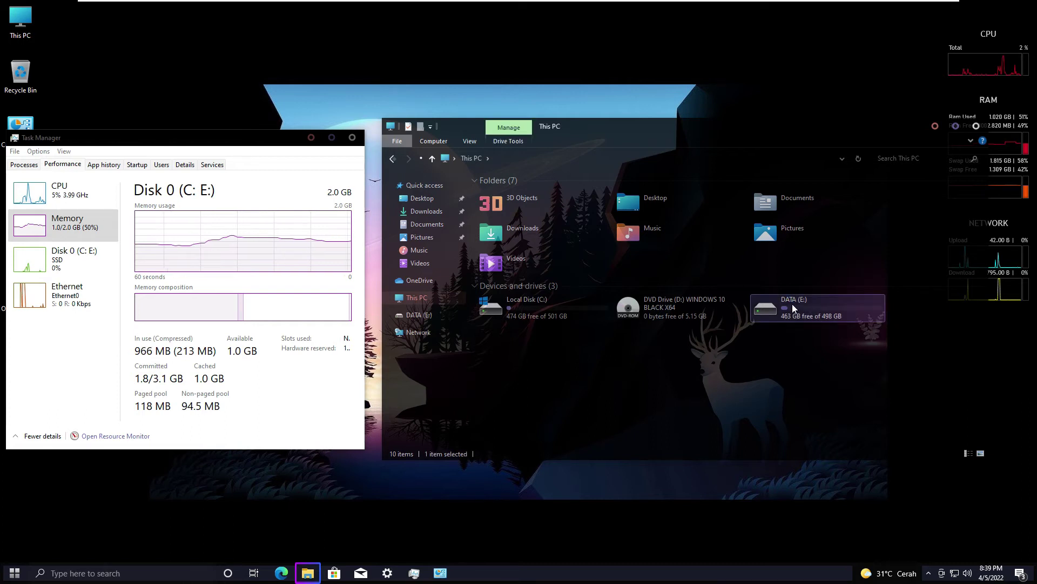
scroll(568, 290, "up", 5)
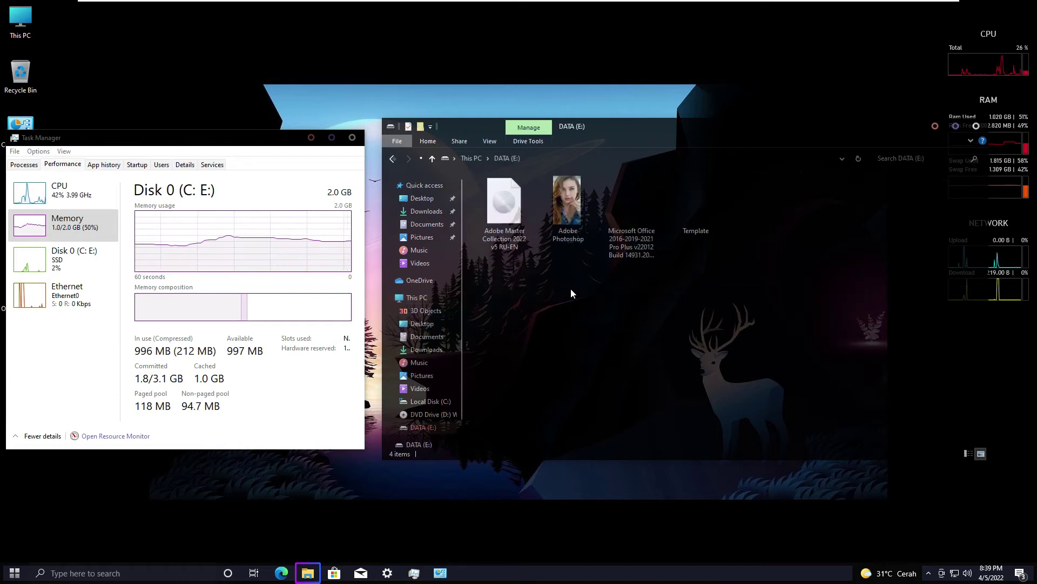
Mount the Adobe Master Collection 2022 v5 RU-EN image and run its autoplay application
double_click(504, 247)
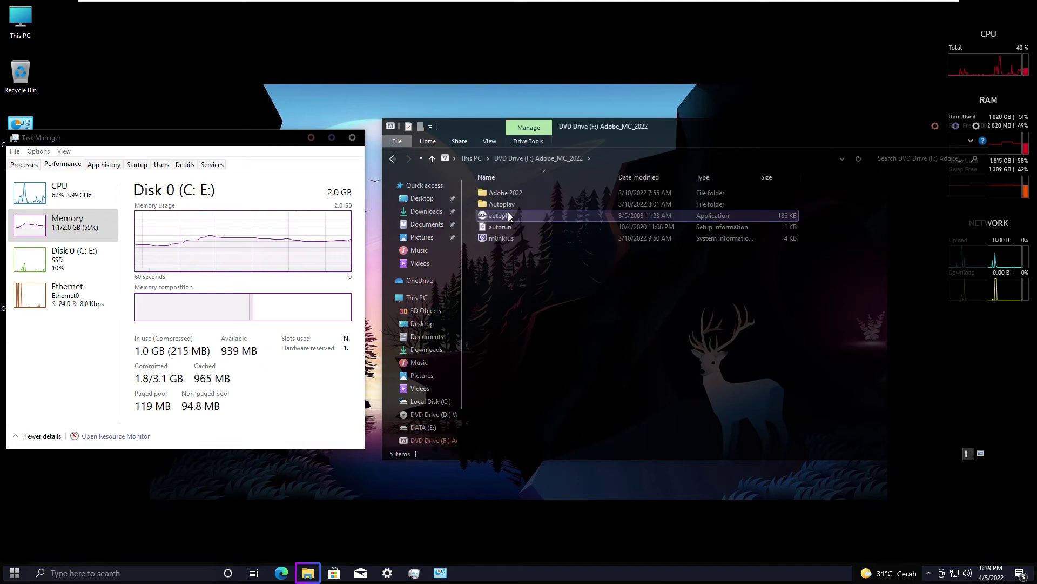
left_click(505, 215)
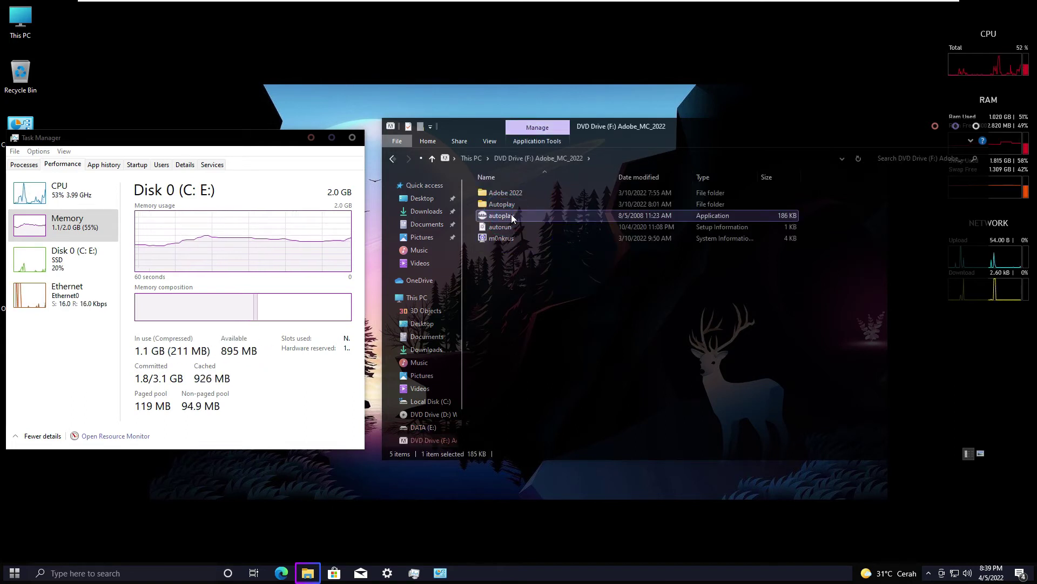
double_click(514, 215)
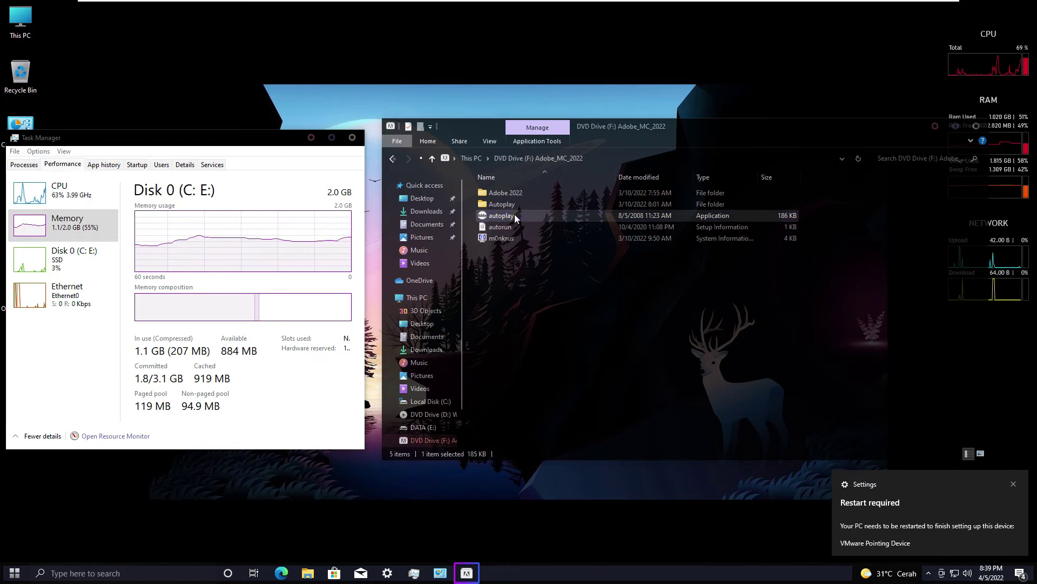
Select only Acrobat Pro DC 64-bit, Illustrator 2022, Photoshop 2022, and Premiere Pro 2022 in the Adobe installer and start the installation
left_click(515, 442)
left_click(420, 342)
left_click(419, 219)
scroll(421, 259, "down", 3)
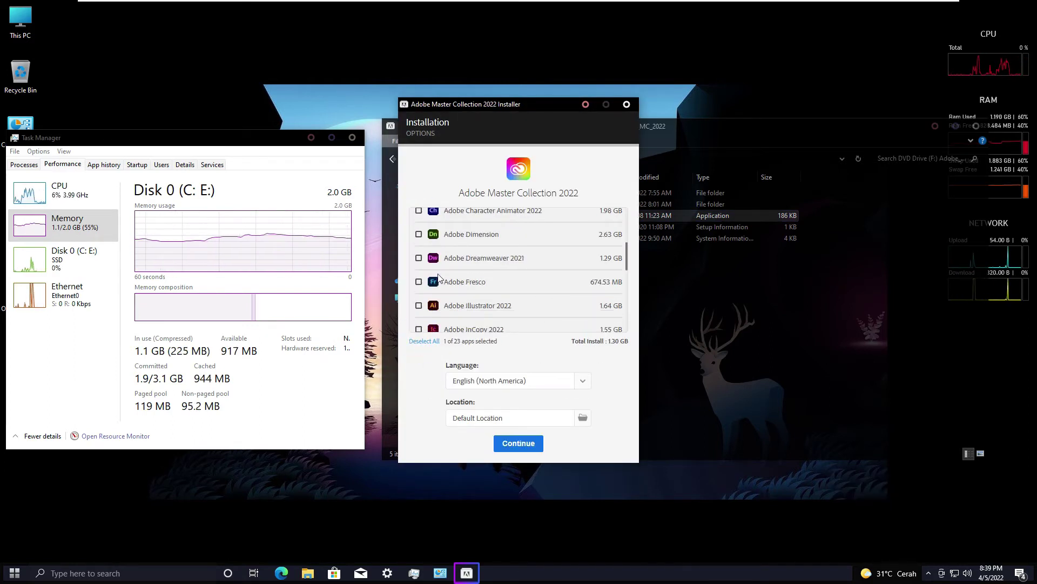
left_click(418, 285)
scroll(423, 291, "down", 3)
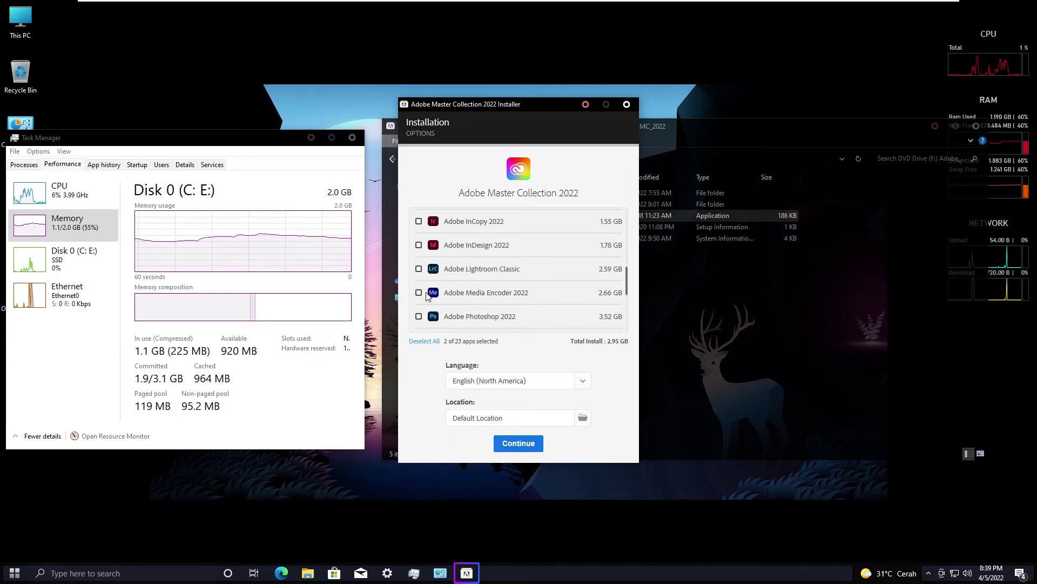
left_click(419, 295)
scroll(419, 301, "down", 1)
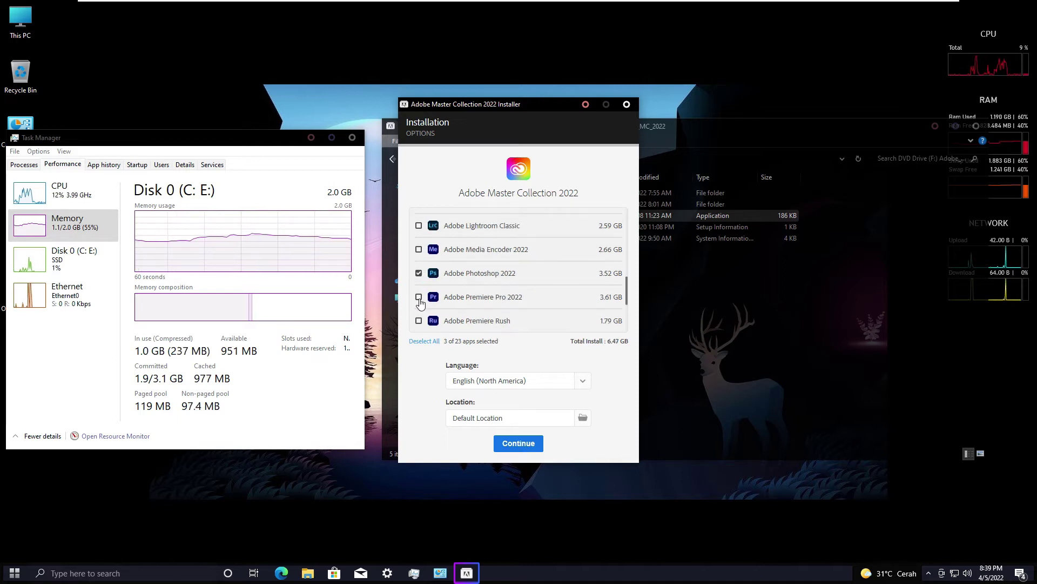
left_click(520, 442)
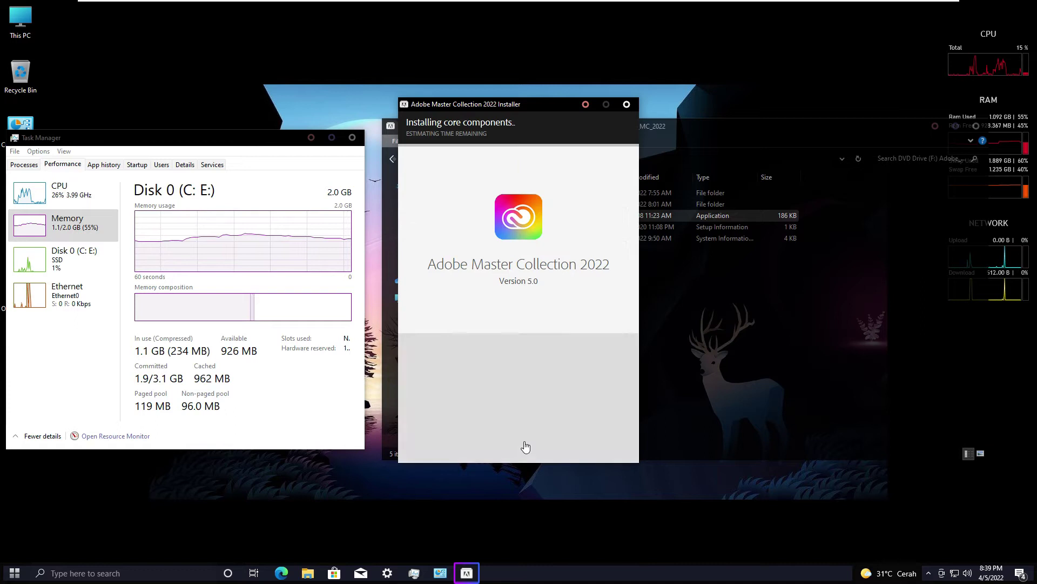
Clear the Adobe disc's folder window off the desktop and close the installer once the installation completes
left_click(935, 126)
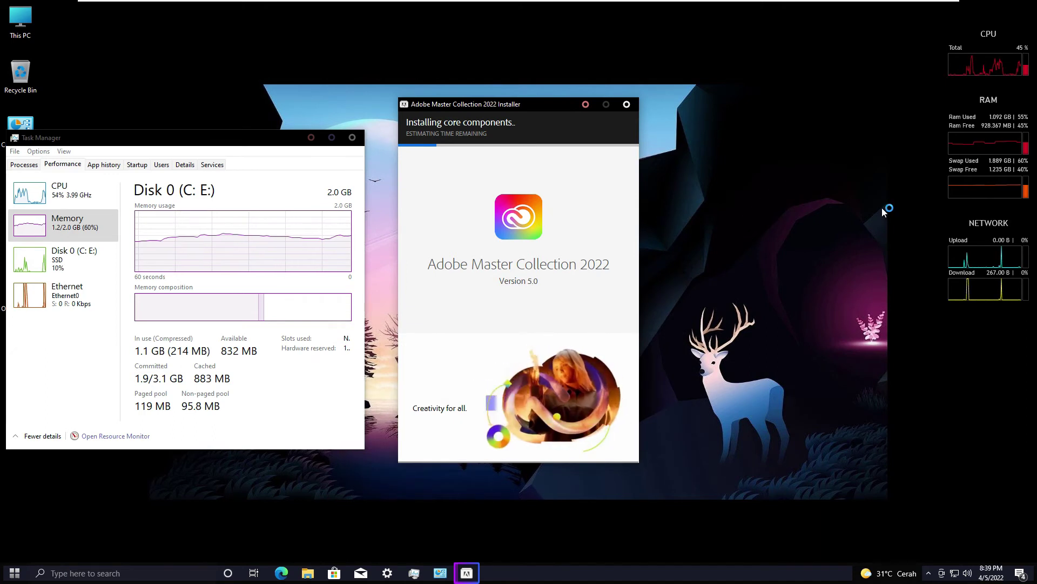
right_click(821, 170)
left_click(791, 203)
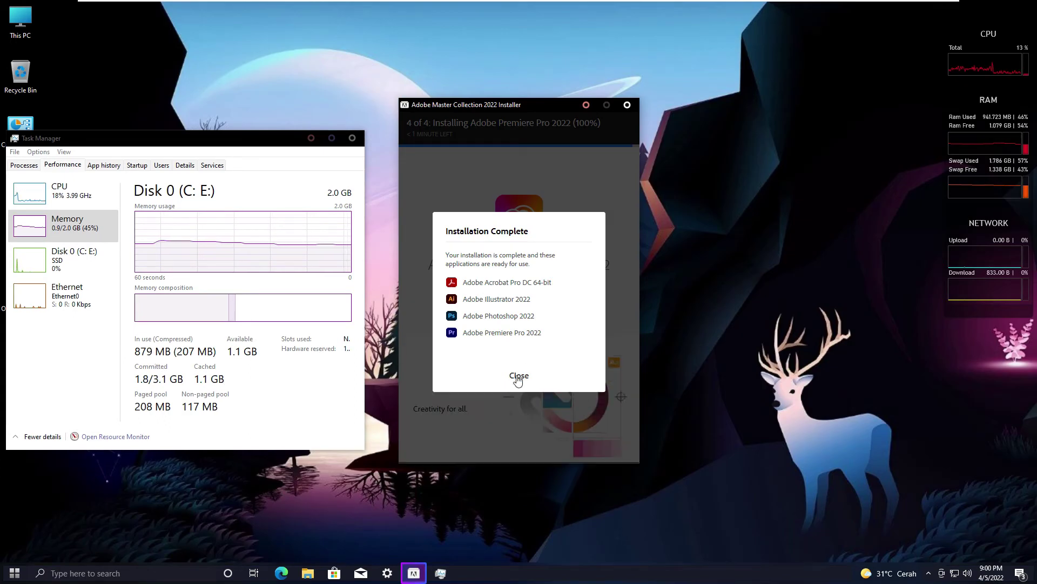
left_click(519, 376)
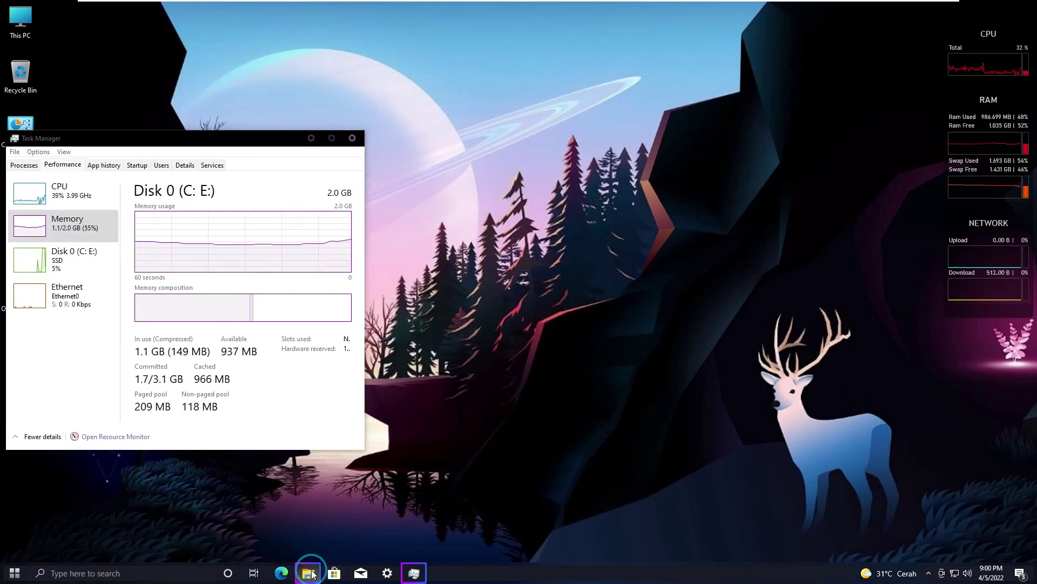
left_click(308, 572)
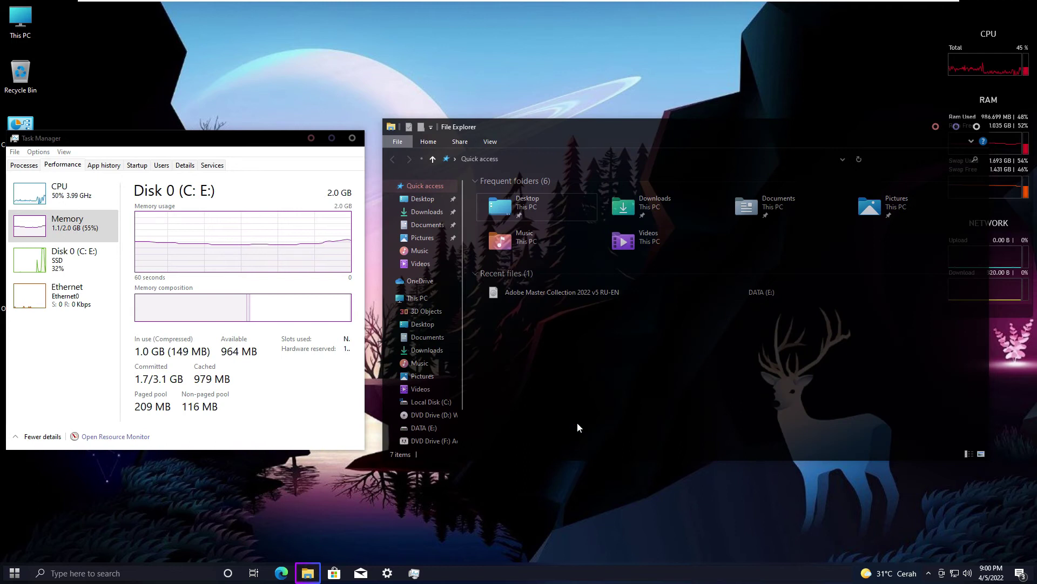
left_click(424, 428)
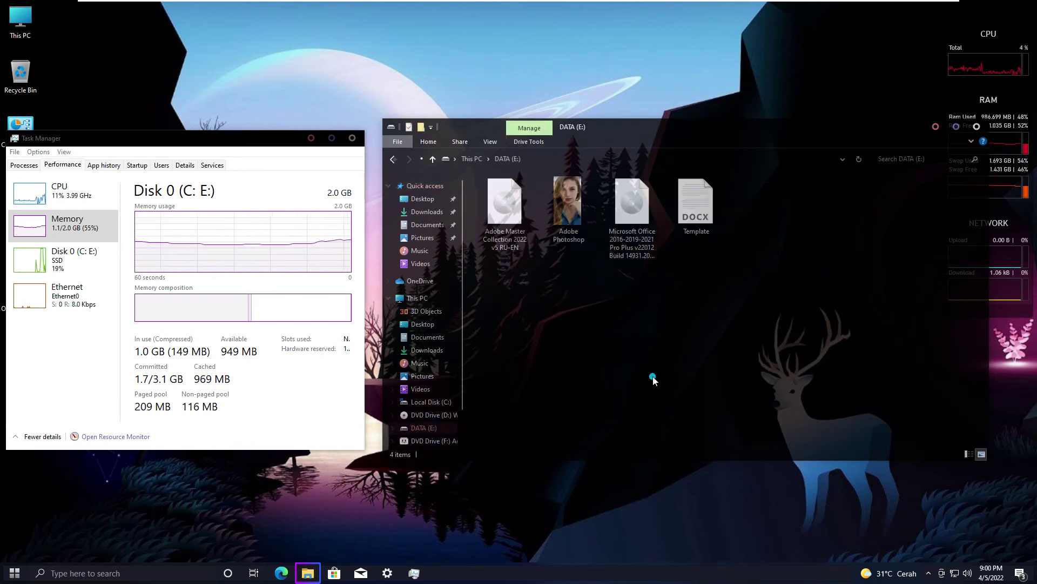
left_click(626, 205)
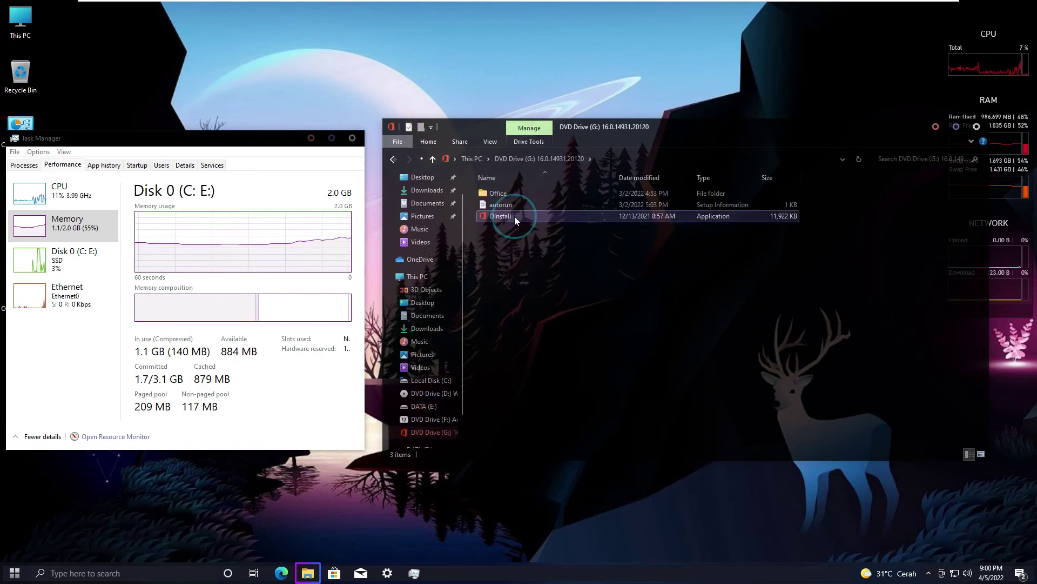
double_click(514, 216)
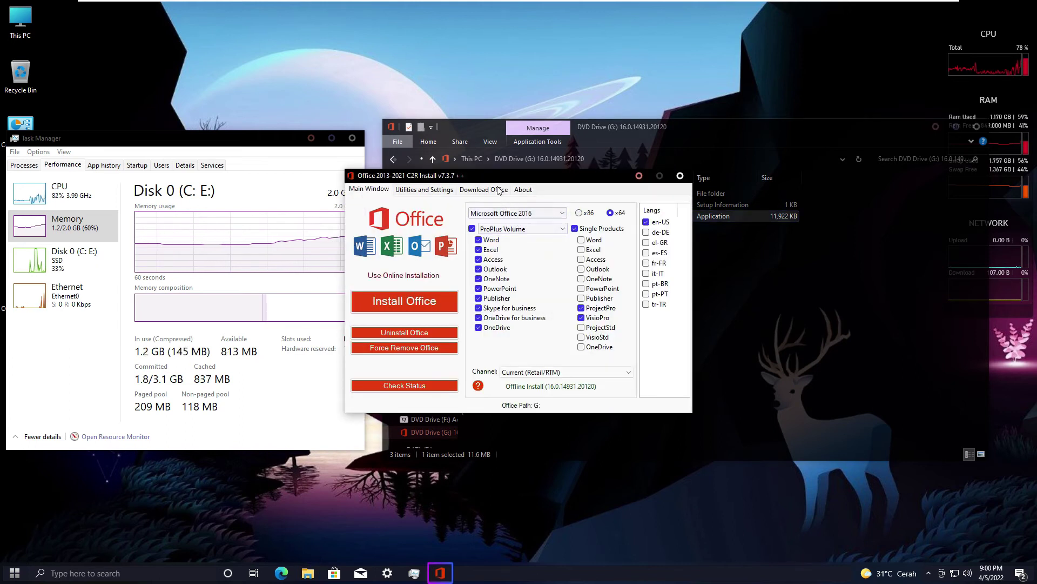
Choose Microsoft Office 2019-2021 as the version in the Office installer and start the installation
left_click_drag(492, 180, 520, 180)
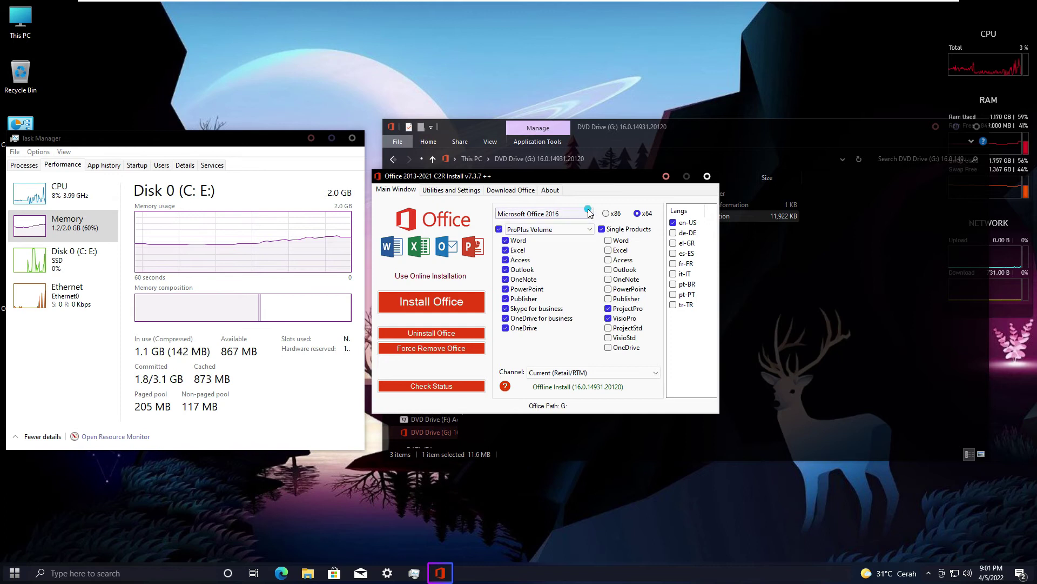
left_click(589, 213)
left_click(574, 242)
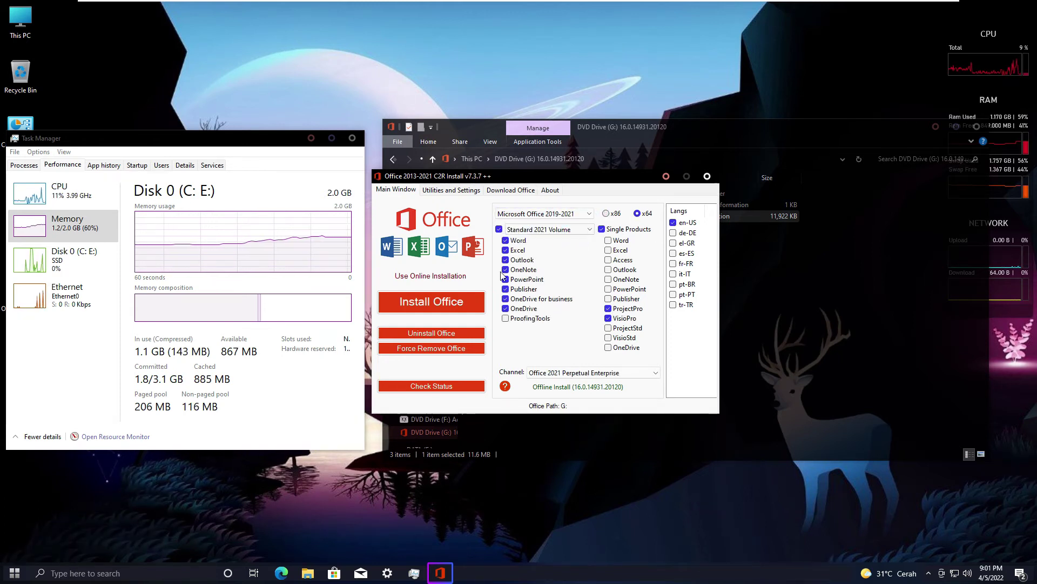
left_click(469, 302)
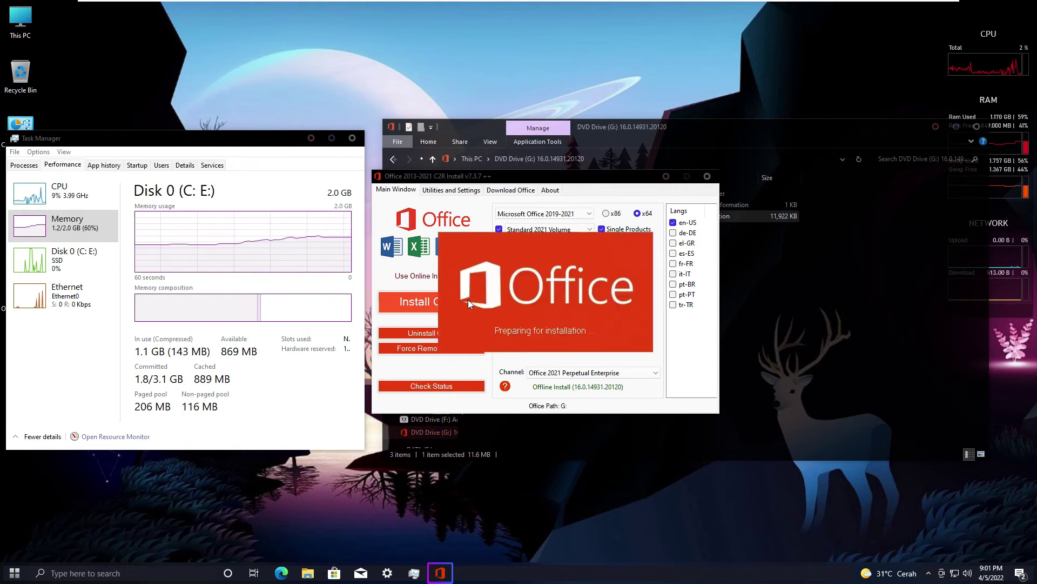
Close the Office disc's folder window and dismiss the setup's completion dialog once the Office installation finishes
left_click(934, 128)
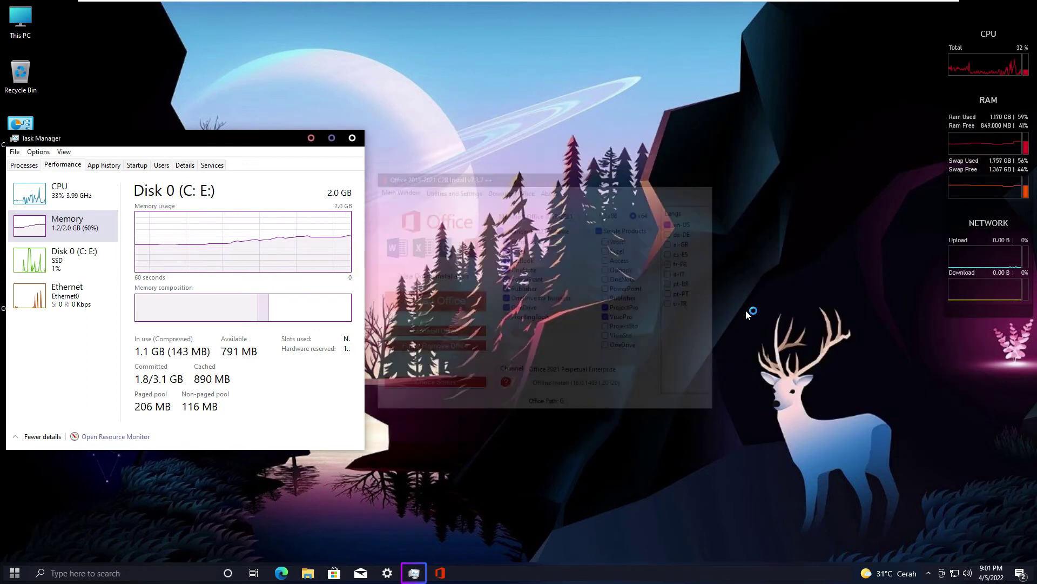
left_click(928, 576)
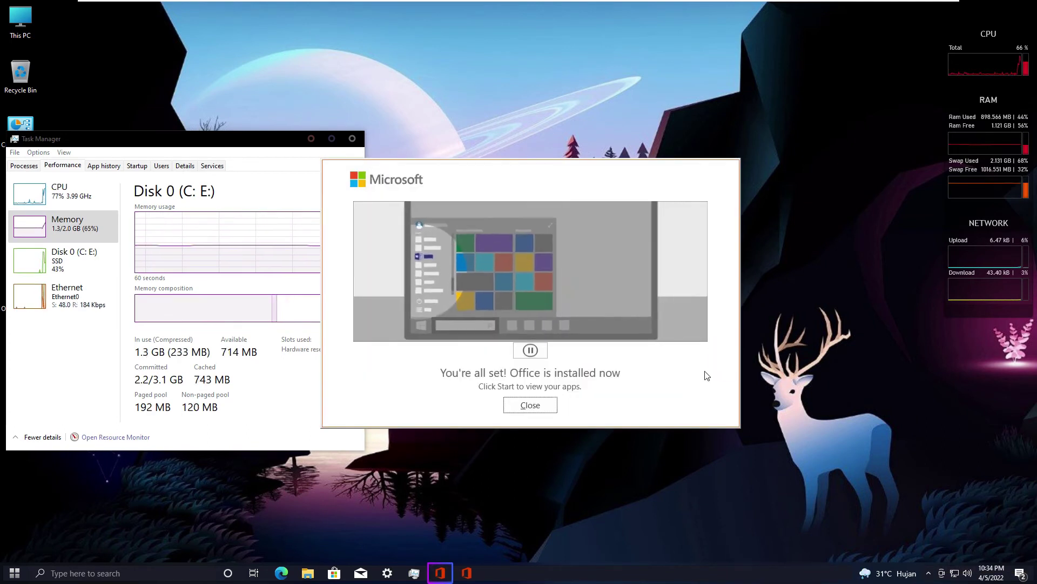
left_click(545, 407)
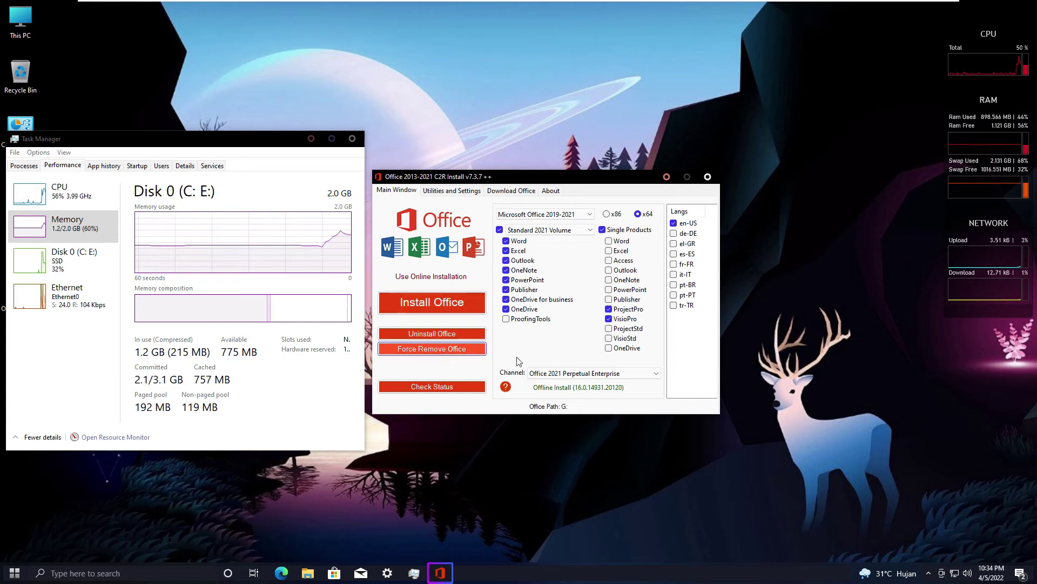
Activate Office from the utilities and settings of the Office 2013-2021 C2R Install tool
left_click(446, 195)
left_click(482, 251)
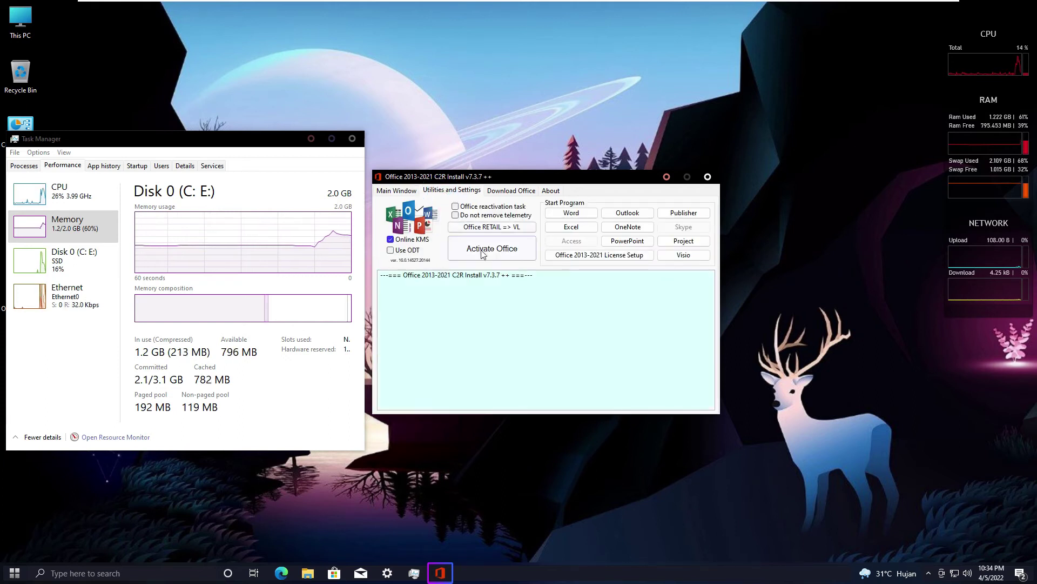
Launch Word from the Office installer, accept the license agreement and privacy notice, and view the account's product information
left_click(576, 214)
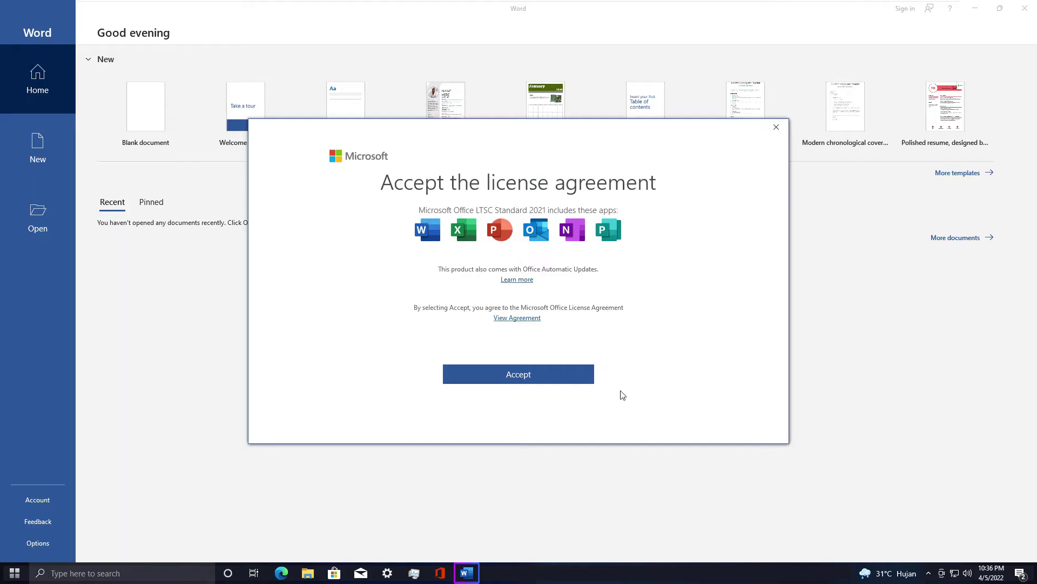
left_click(552, 383)
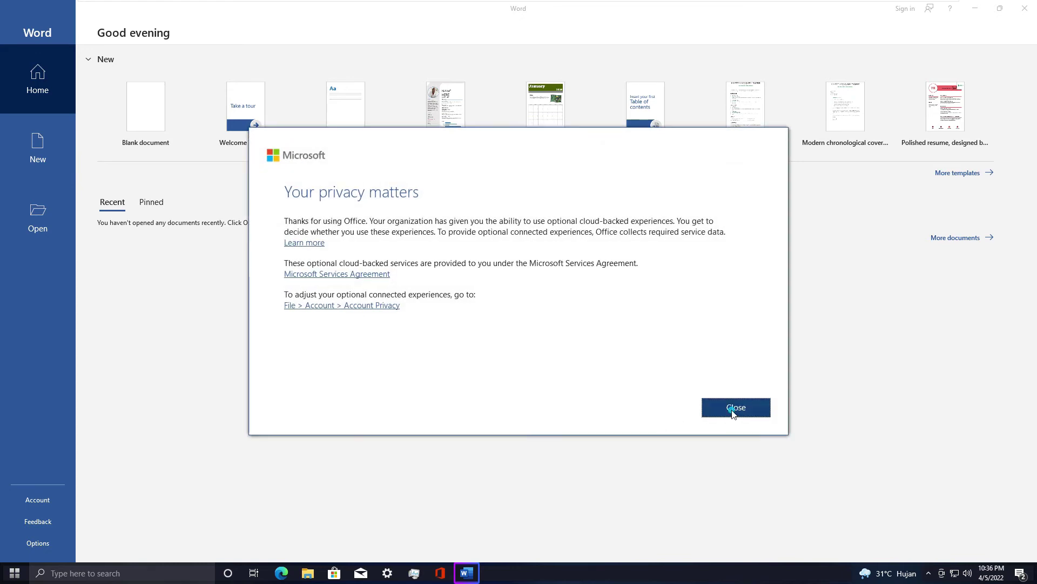
left_click(732, 413)
left_click(43, 498)
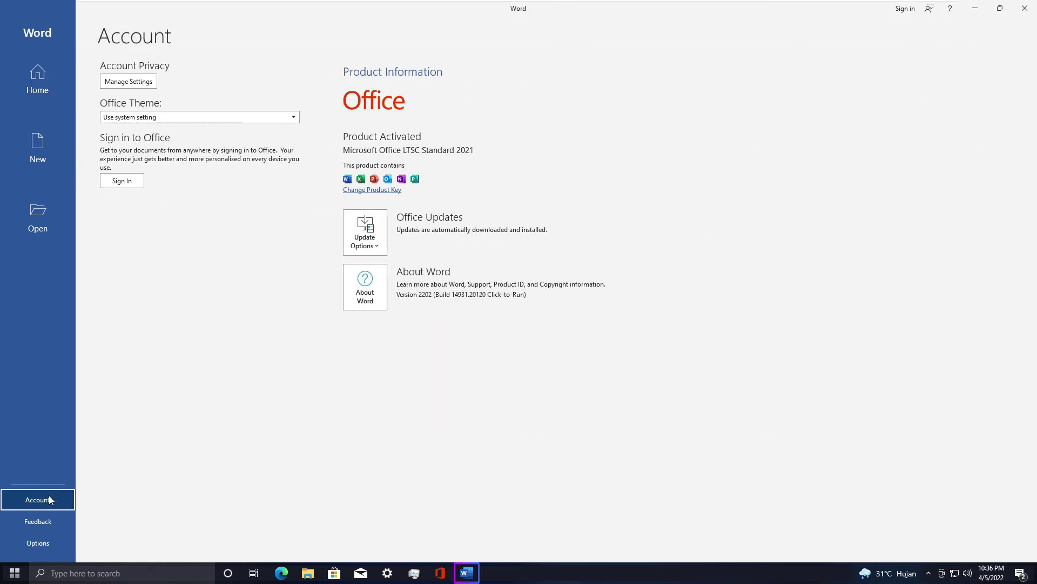
Create a Word document from the Blue spheres resume template and minimize its window
left_click(21, 150)
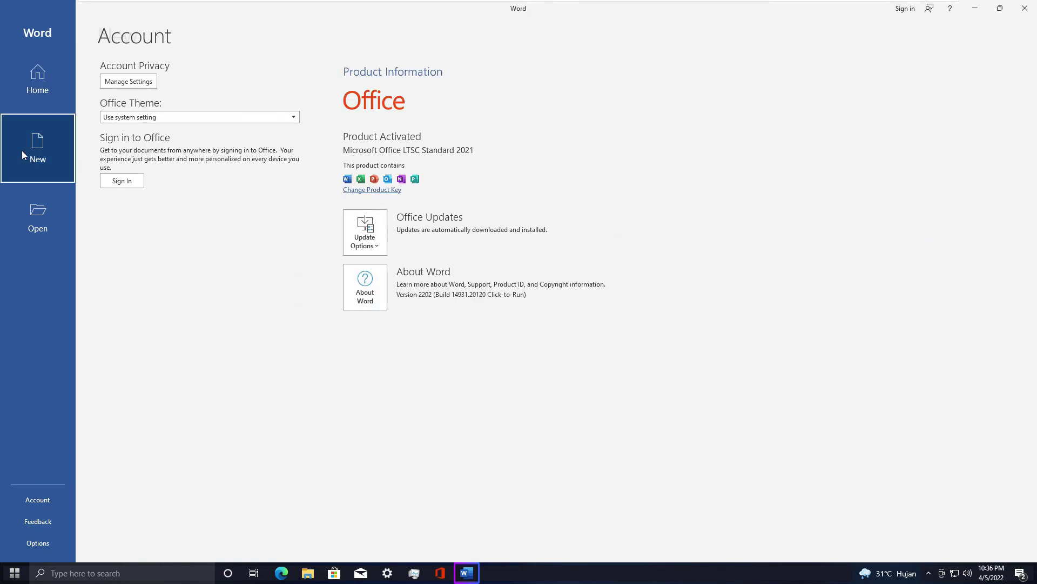
scroll(532, 346, "down", 2)
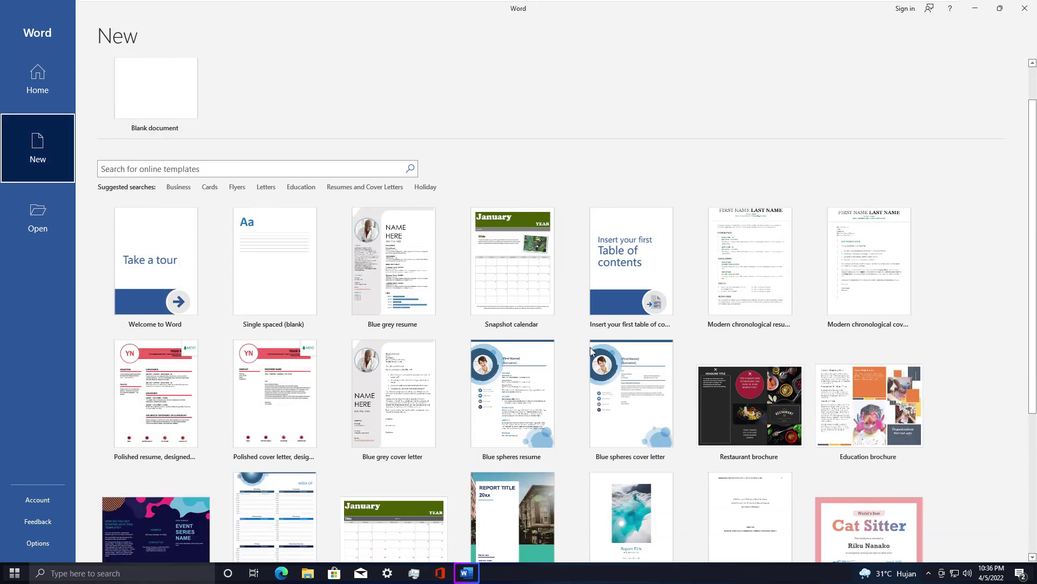
double_click(532, 372)
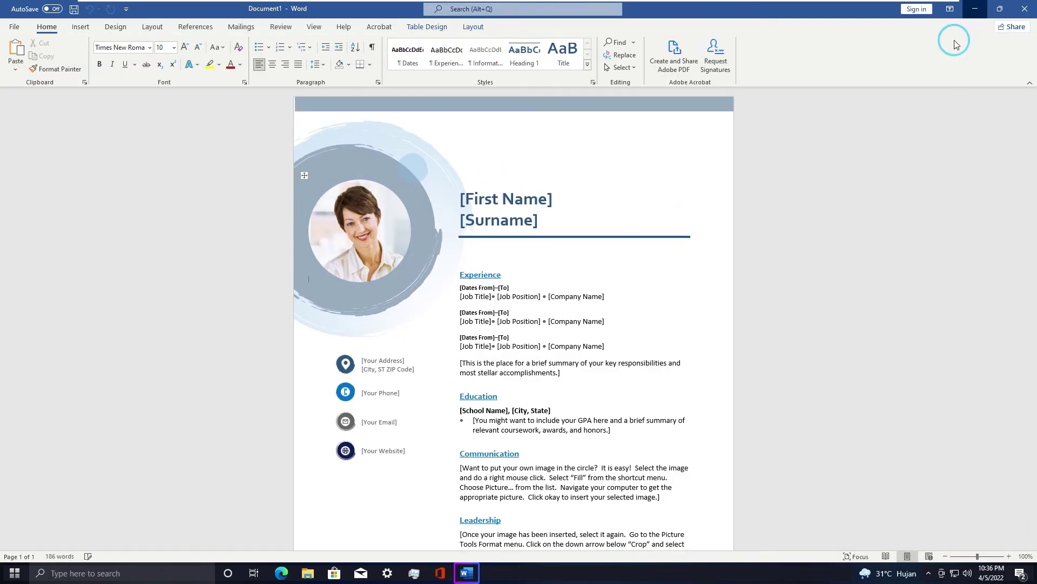
left_click(975, 9)
Launch Excel from the Office installer and check the product activation in its account information
left_click(577, 228)
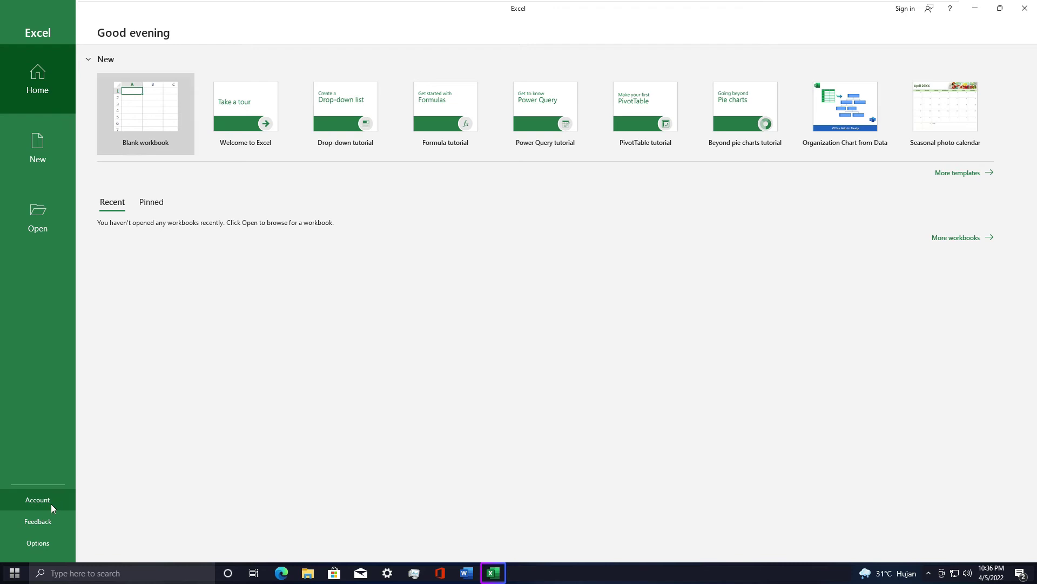
left_click(33, 501)
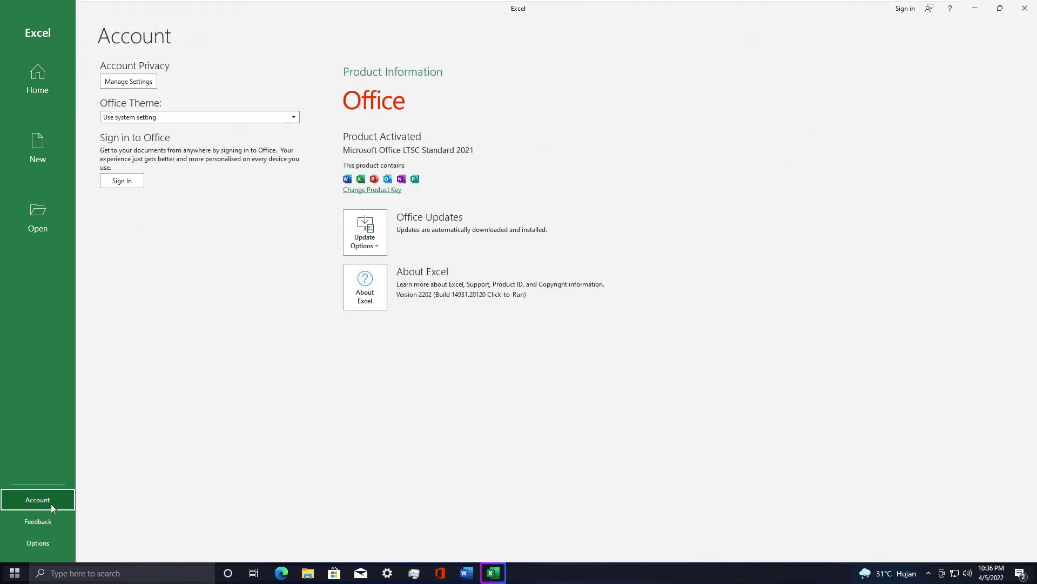
left_click(43, 78)
Create a workbook from the Bill paying checklist template, enable its macro content, and minimize Excel
left_click(44, 143)
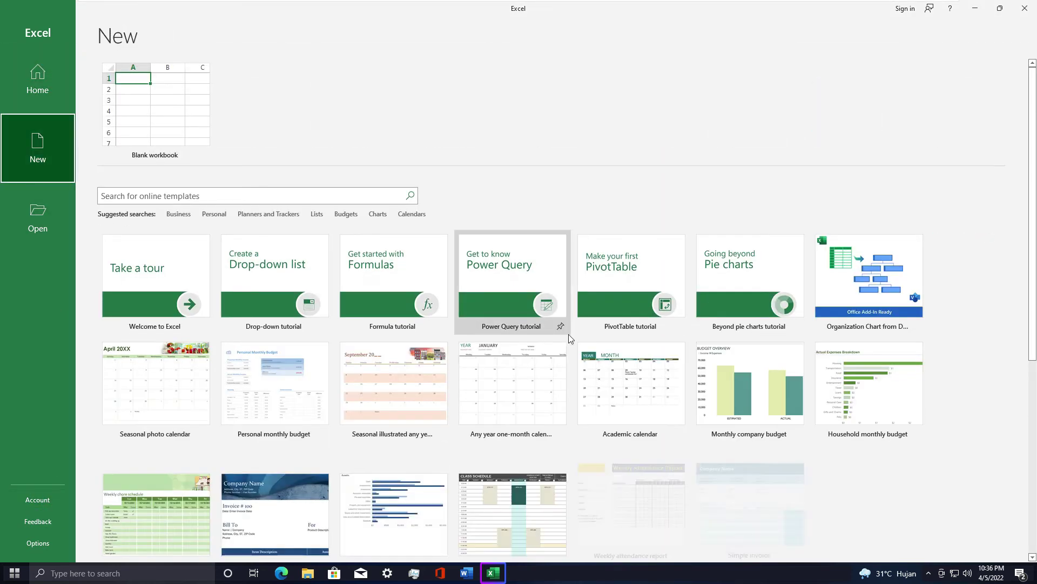
scroll(808, 422, "down", 3)
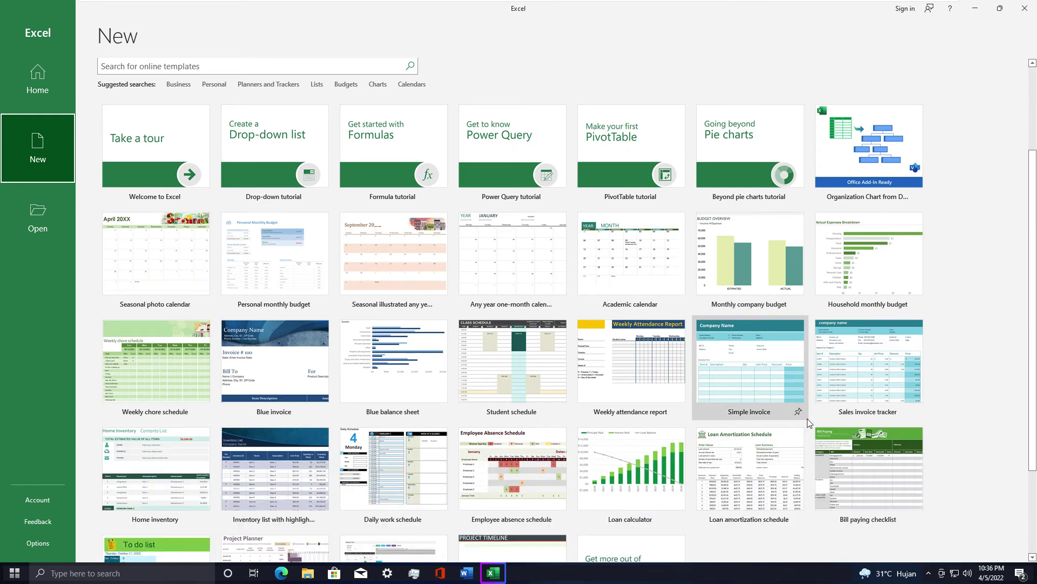
left_click(845, 459)
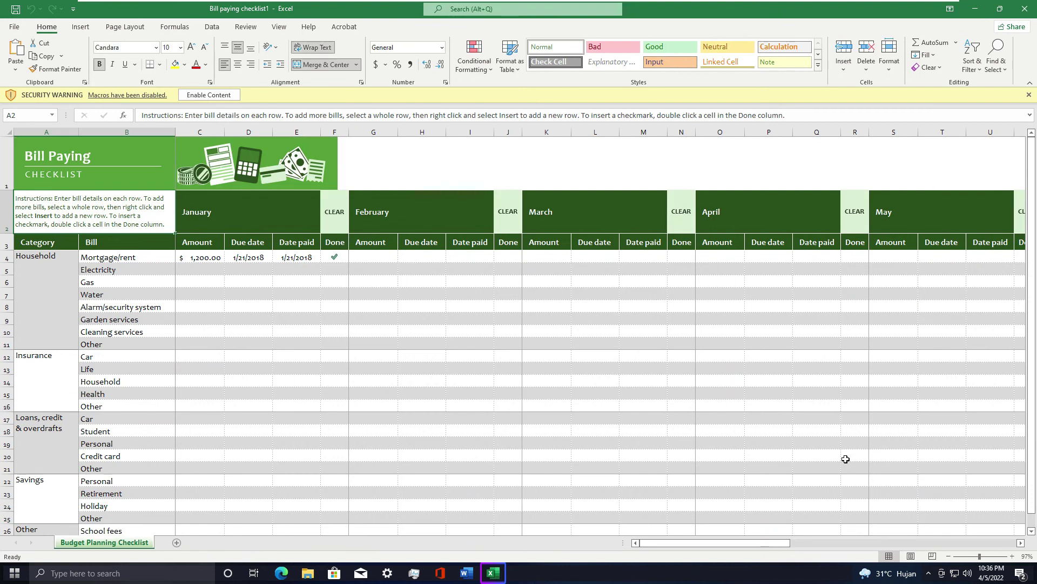
left_click(210, 94)
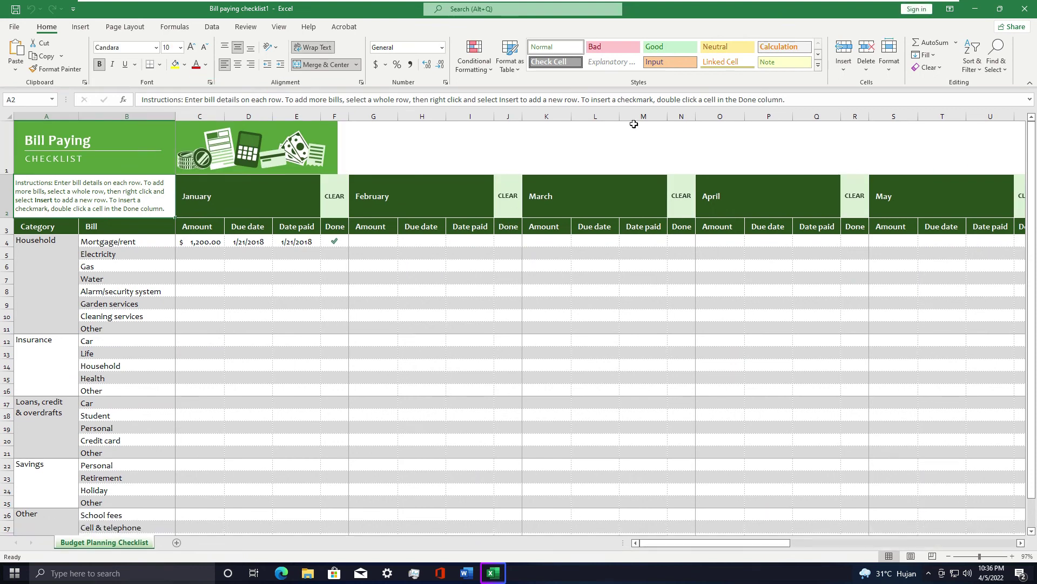
left_click(974, 8)
Launch PowerPoint, check its account information, and create a presentation from the Savon theme before minimizing it
left_click(626, 241)
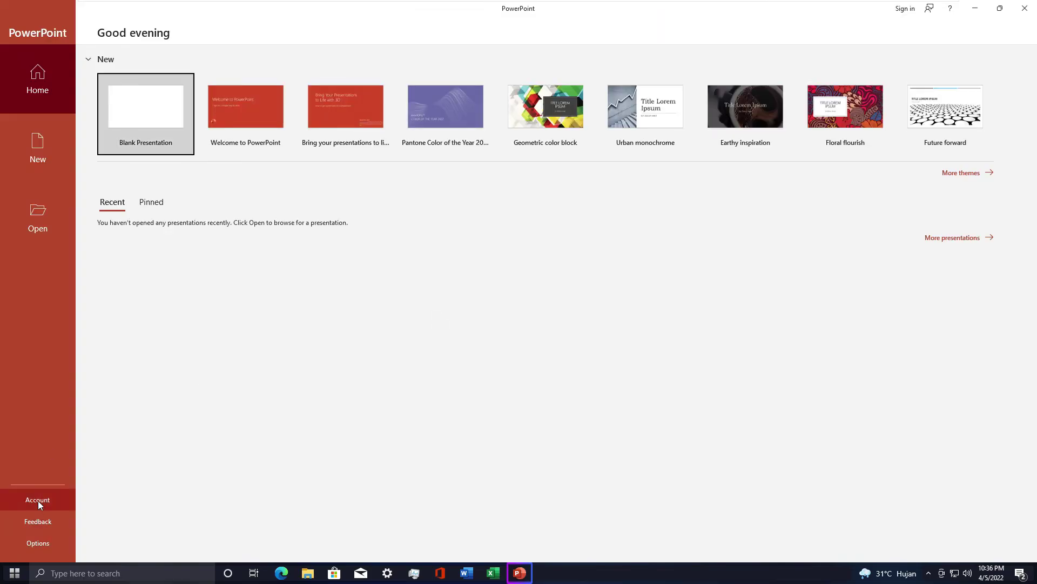
left_click(38, 500)
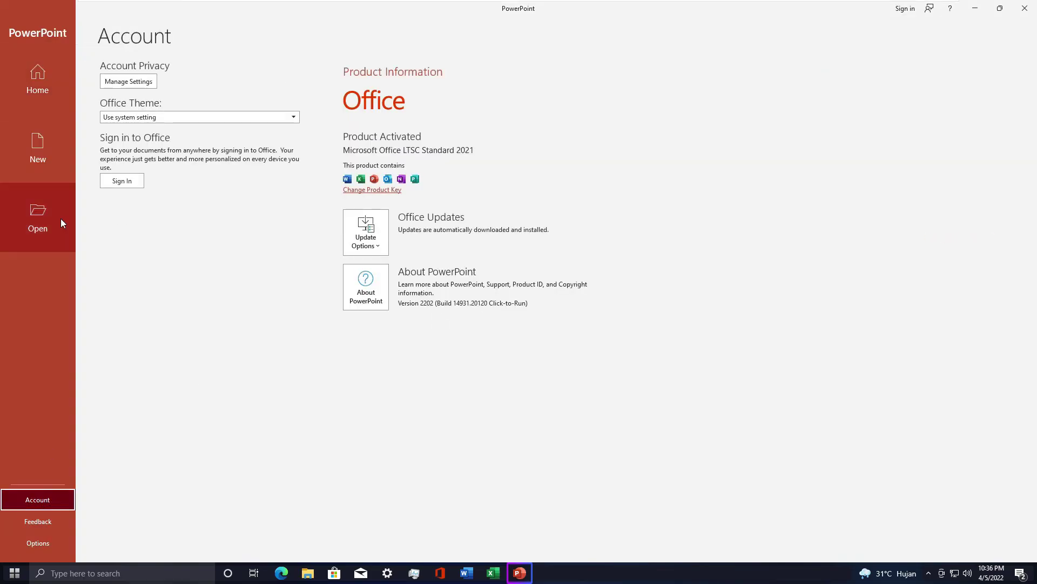
left_click(40, 160)
scroll(454, 383, "down", 3)
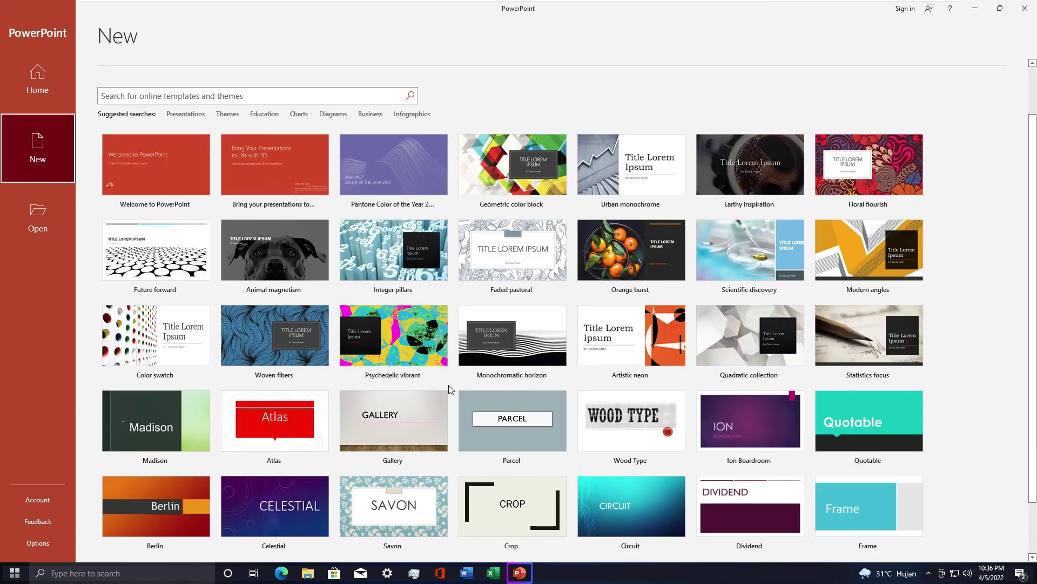
scroll(783, 433, "down", 1)
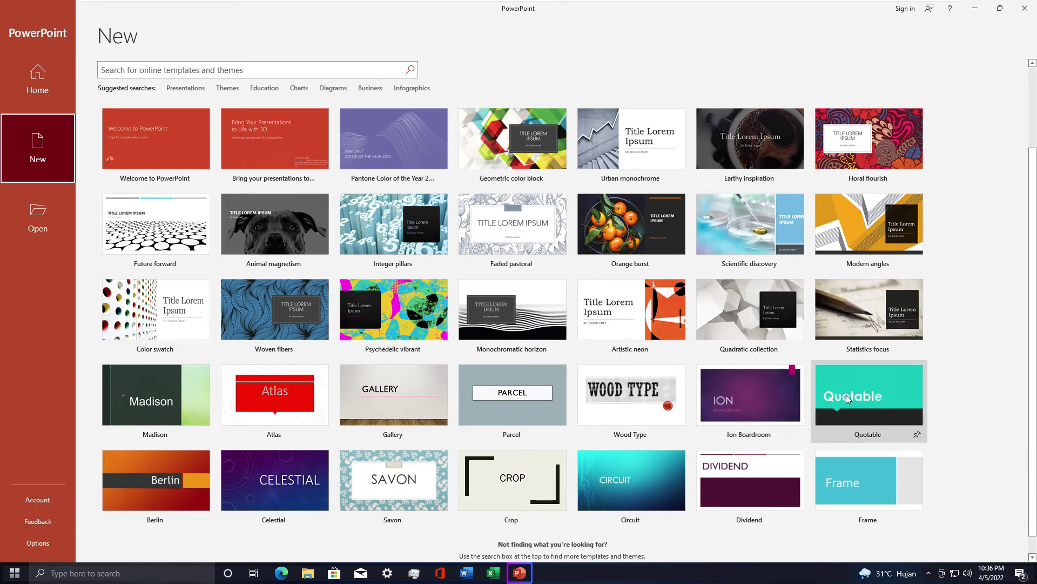
double_click(356, 482)
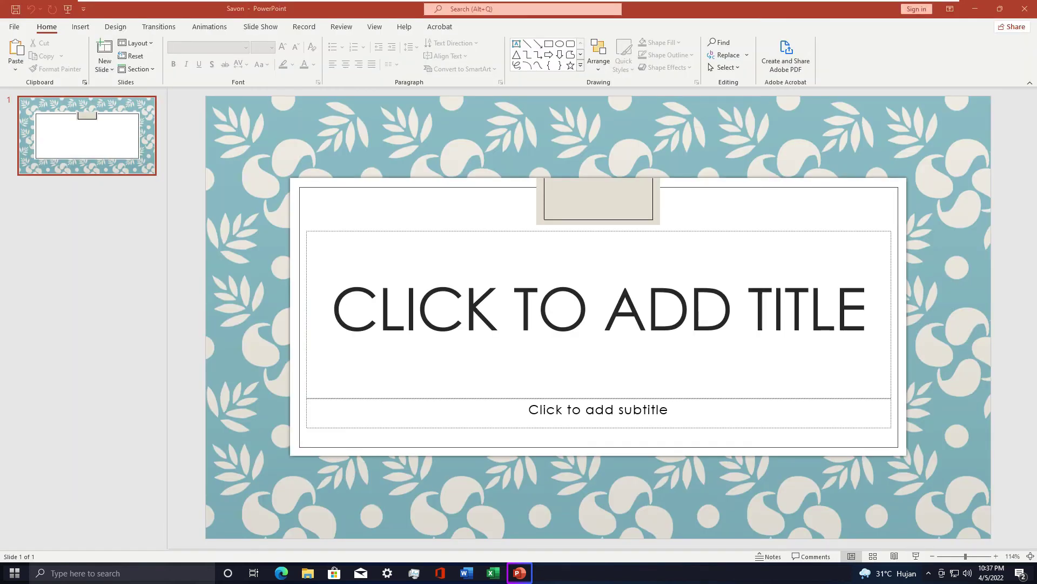
left_click(976, 9)
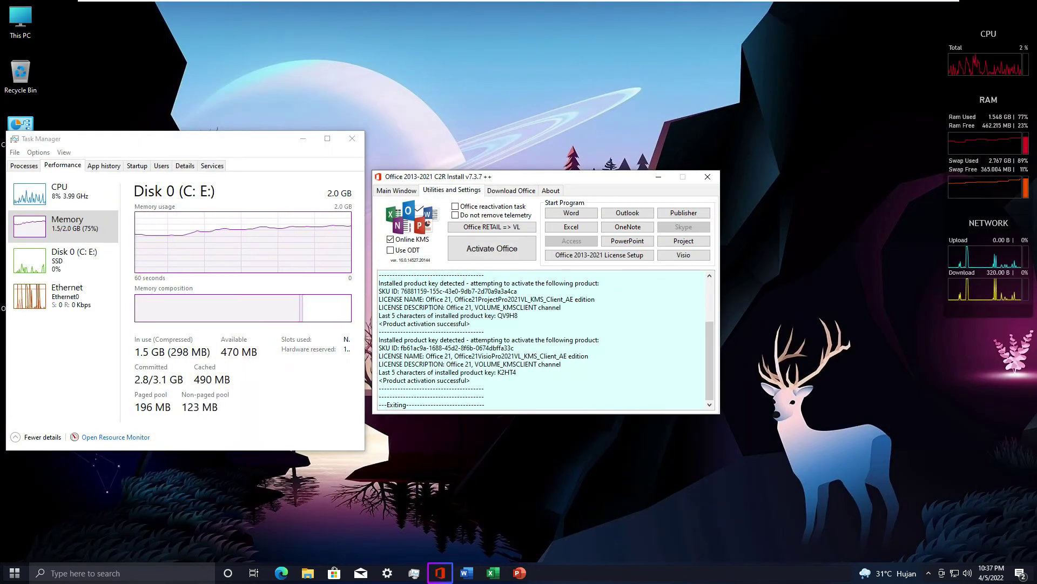
Launch Visio, check its account information, and create a drawing from the Active Directory template before minimizing it
left_click(684, 255)
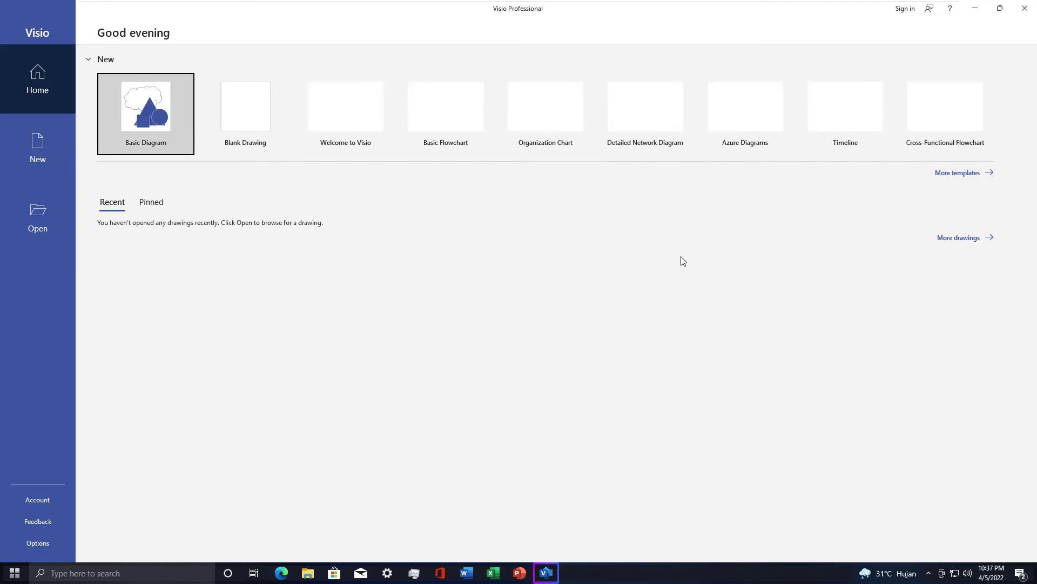
left_click(29, 495)
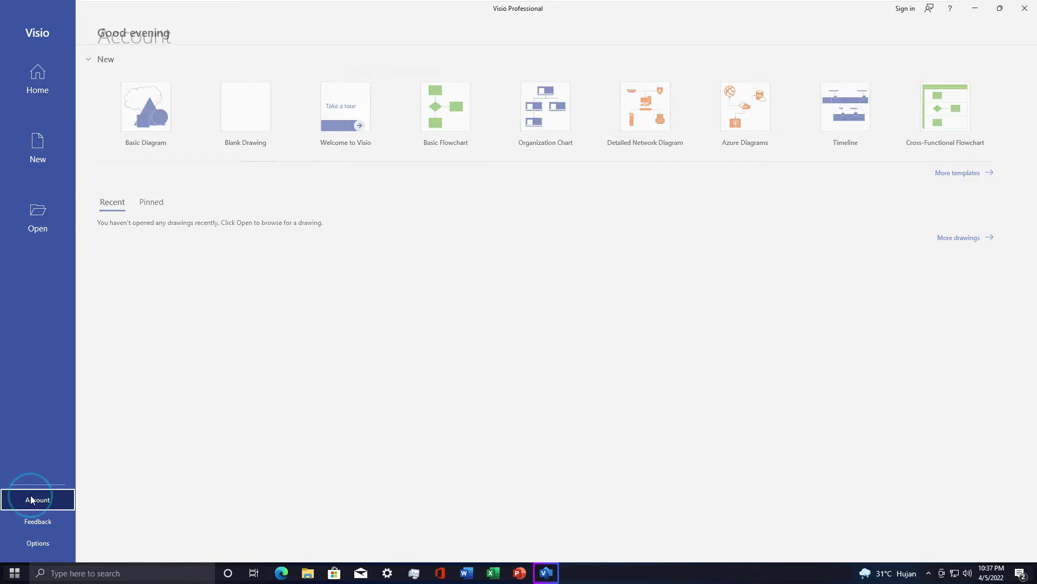
left_click(38, 143)
scroll(319, 348, "down", 2)
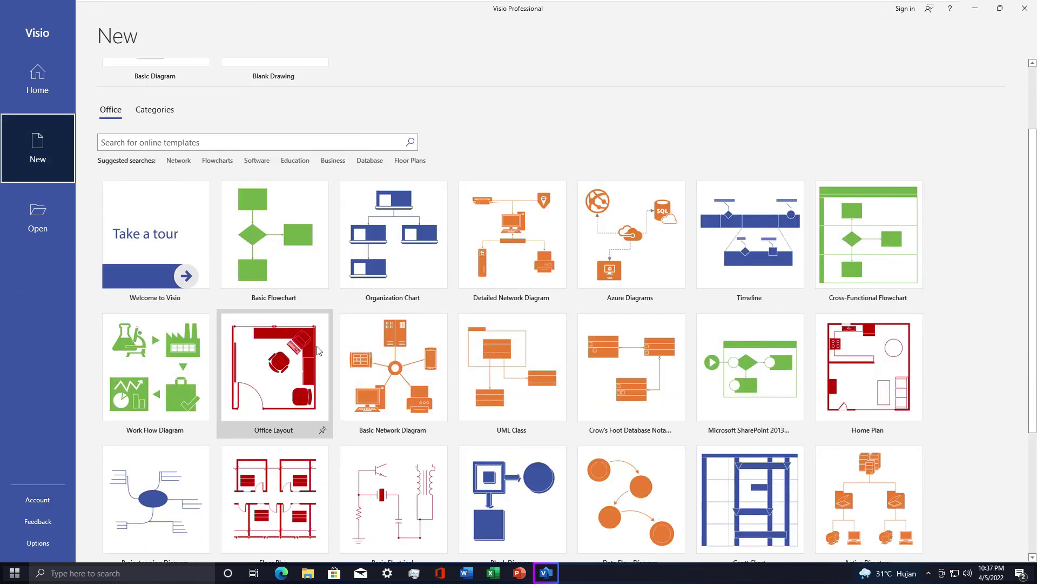
left_click(858, 490)
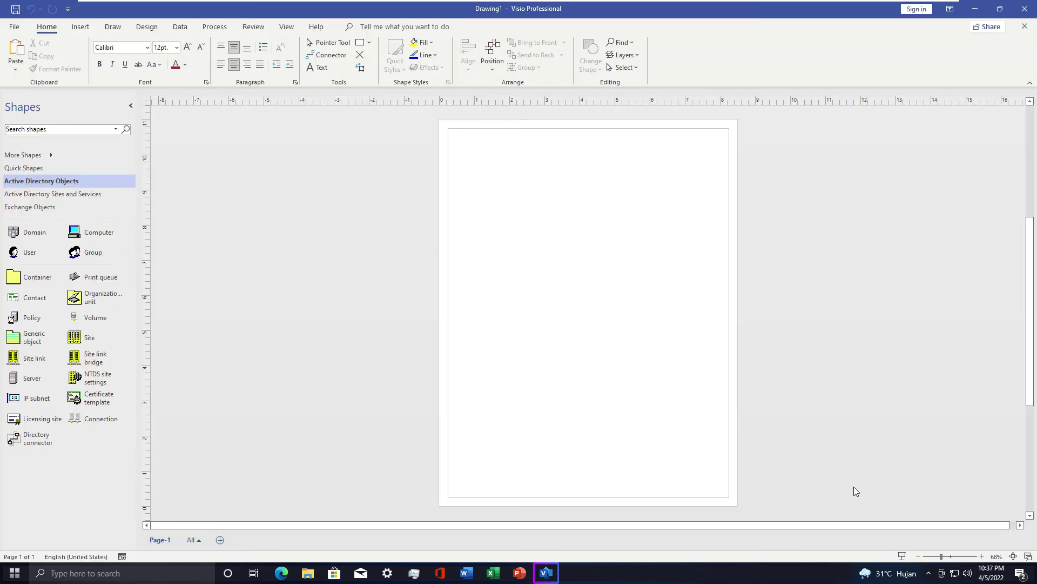
left_click(976, 10)
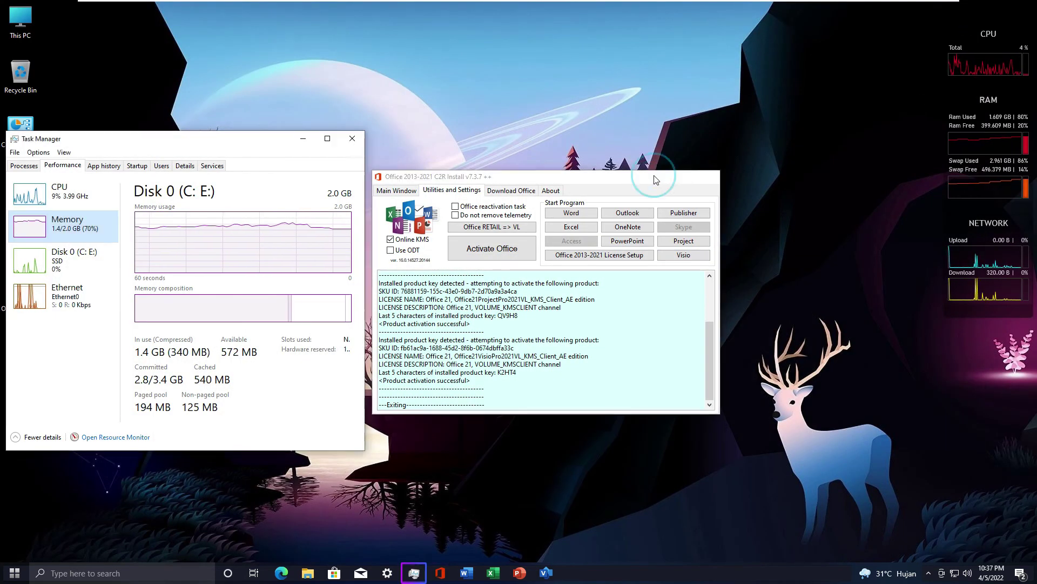
Restore the Word resume and save it as a PDF named First Name in the Documents folder
left_click(464, 575)
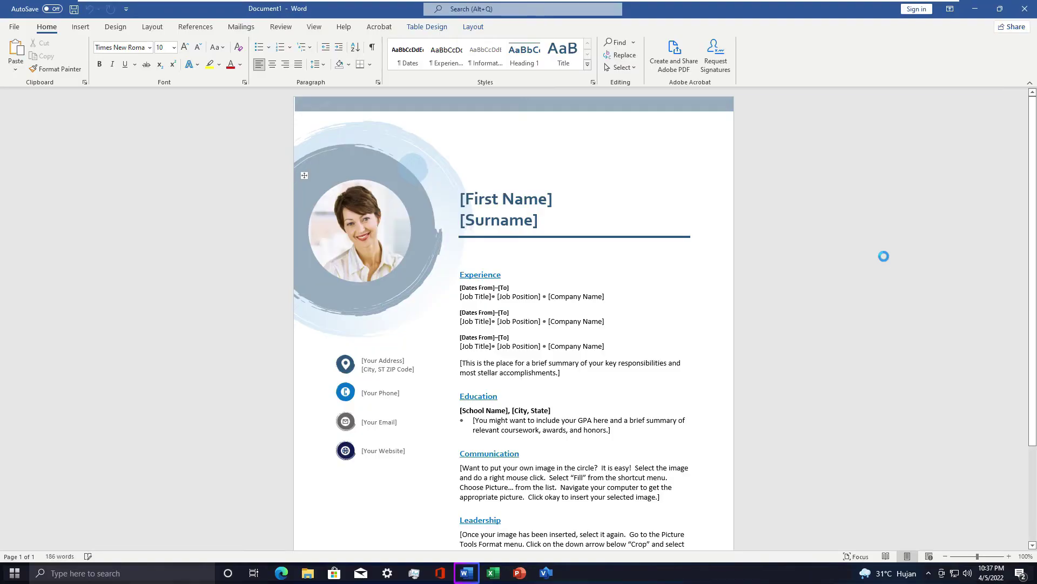
key("F12")
left_click(217, 232)
left_click(168, 289)
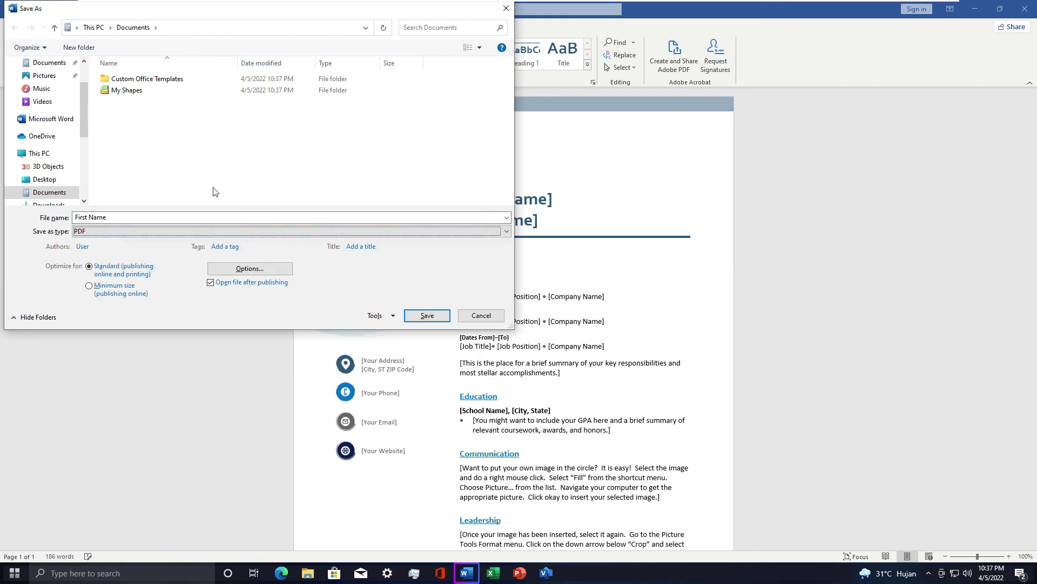
left_click(436, 316)
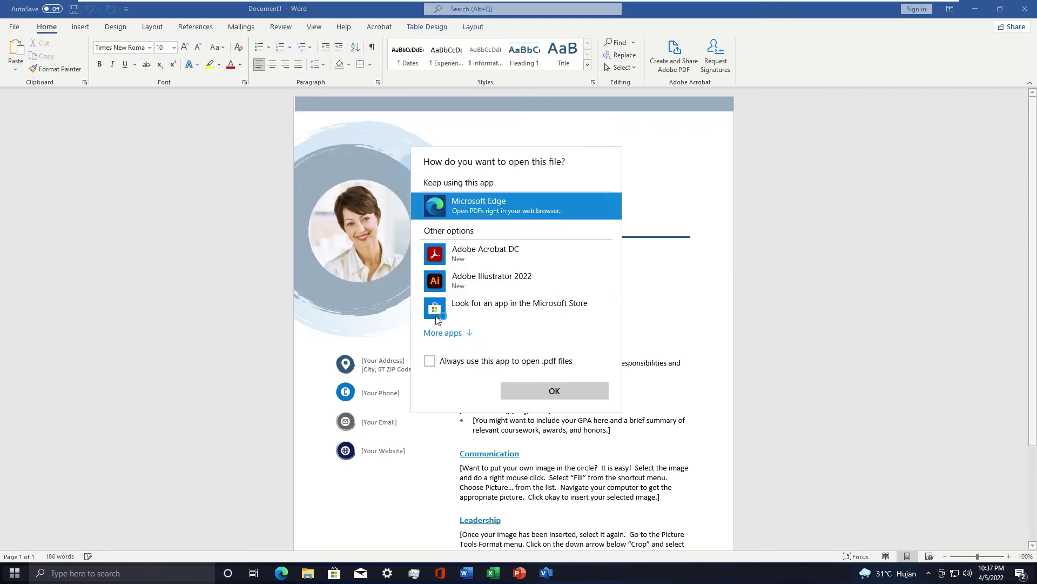
Open the exported PDF with Adobe Acrobat DC and make it the permanent app for .pdf files
left_click(478, 250)
left_click(444, 362)
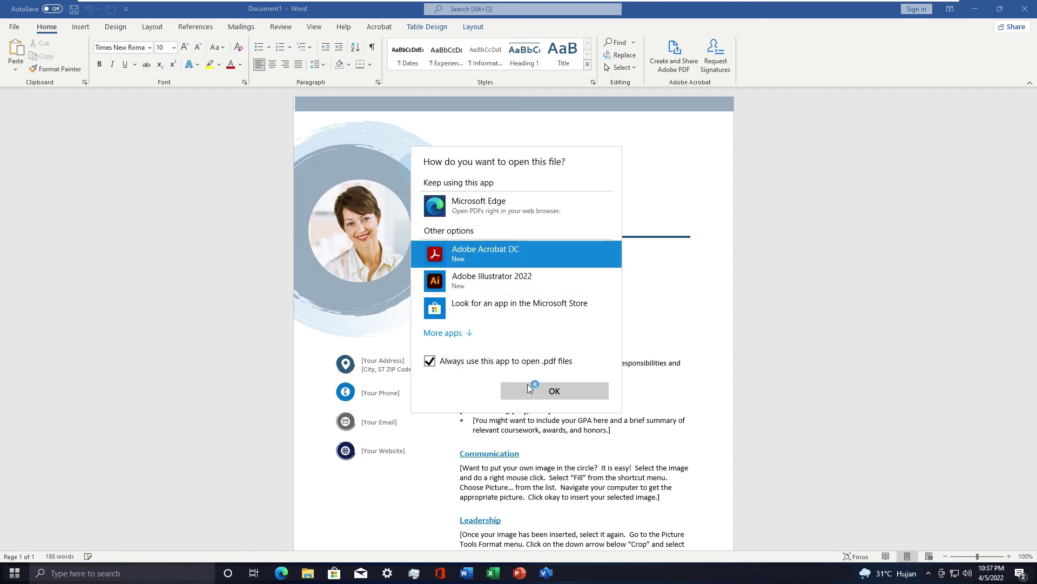
left_click(539, 391)
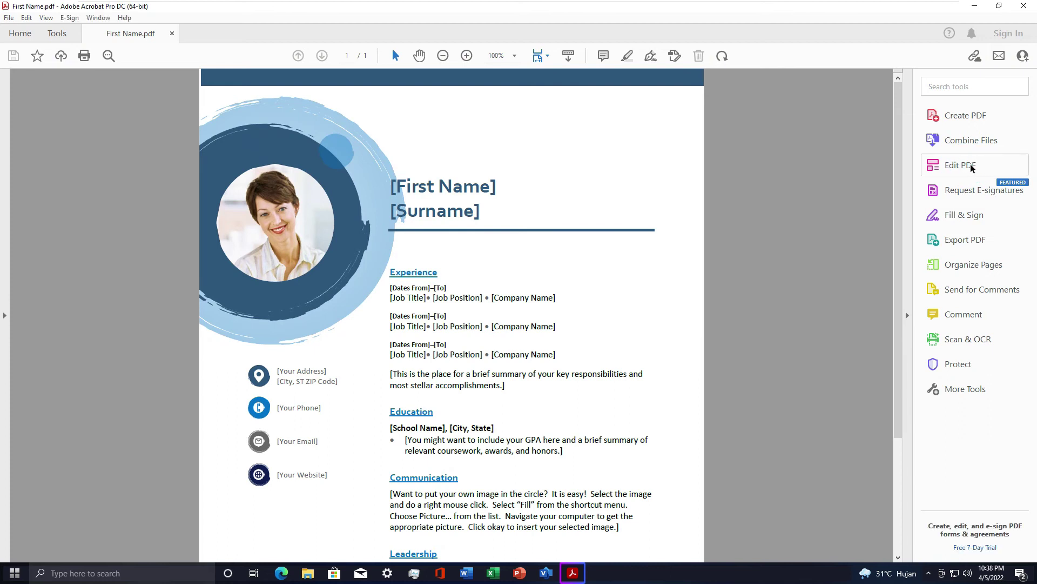
Switch the resume PDF to Edit PDF mode and test text selection in its experience, contact, and communication blocks
left_click(961, 165)
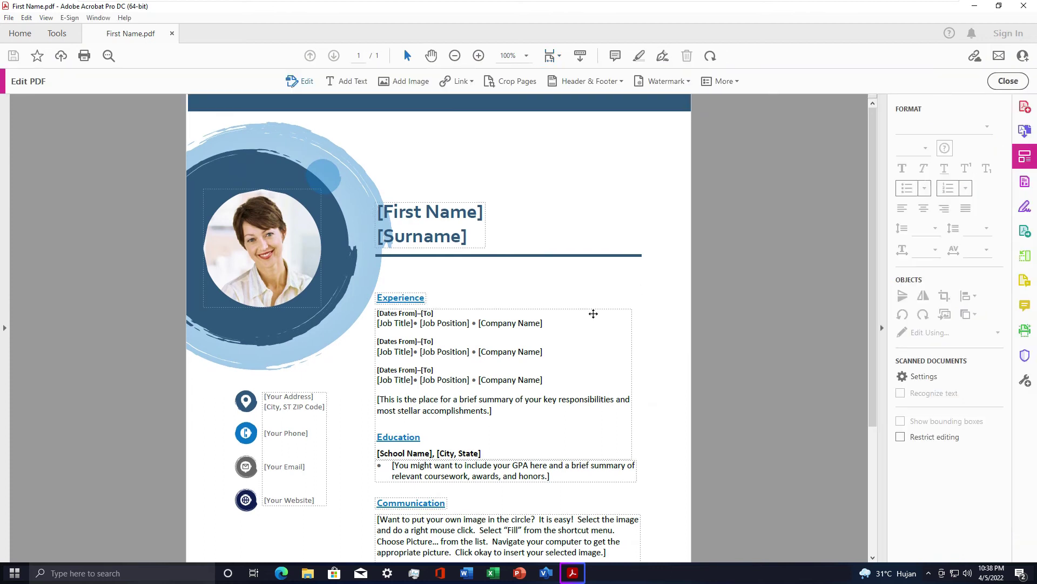
left_click(523, 331)
left_click(304, 406)
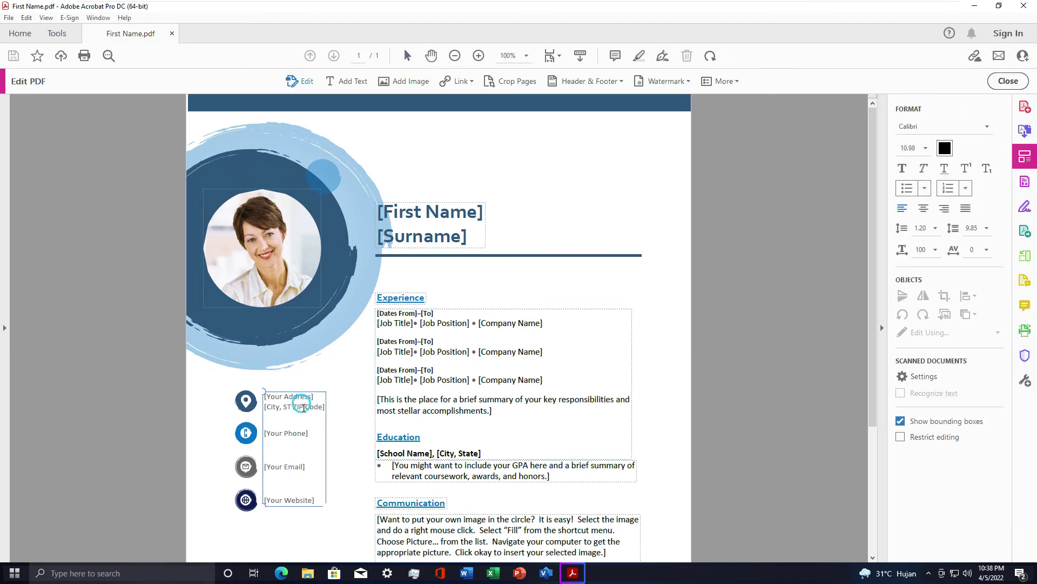
scroll(479, 472, "down", 5)
left_click(497, 369)
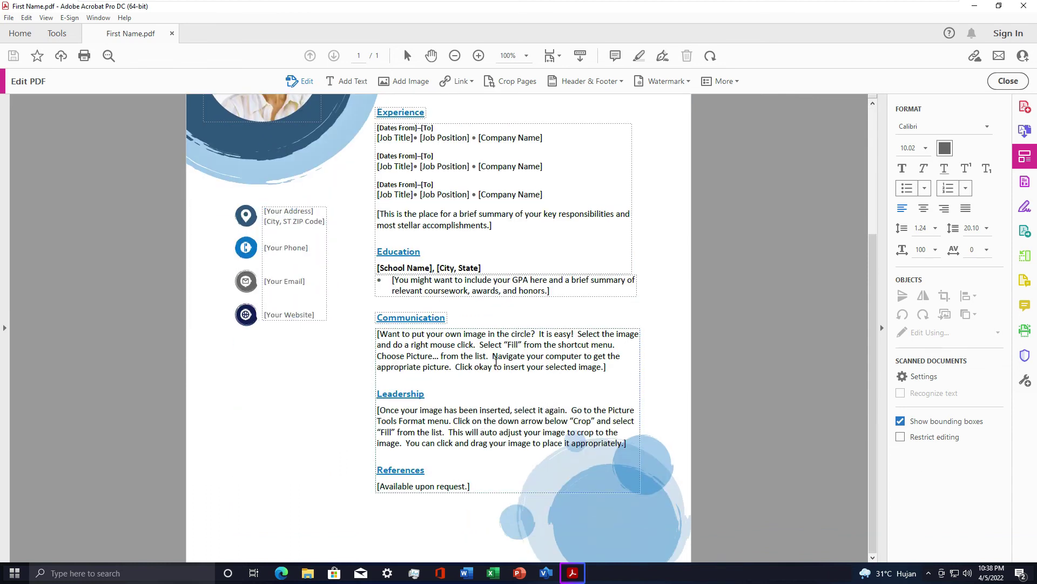
Move the portrait photo in the resume PDF slightly up and to the left, then minimize Acrobat
scroll(504, 381, "up", 4)
scroll(486, 351, "up", 1)
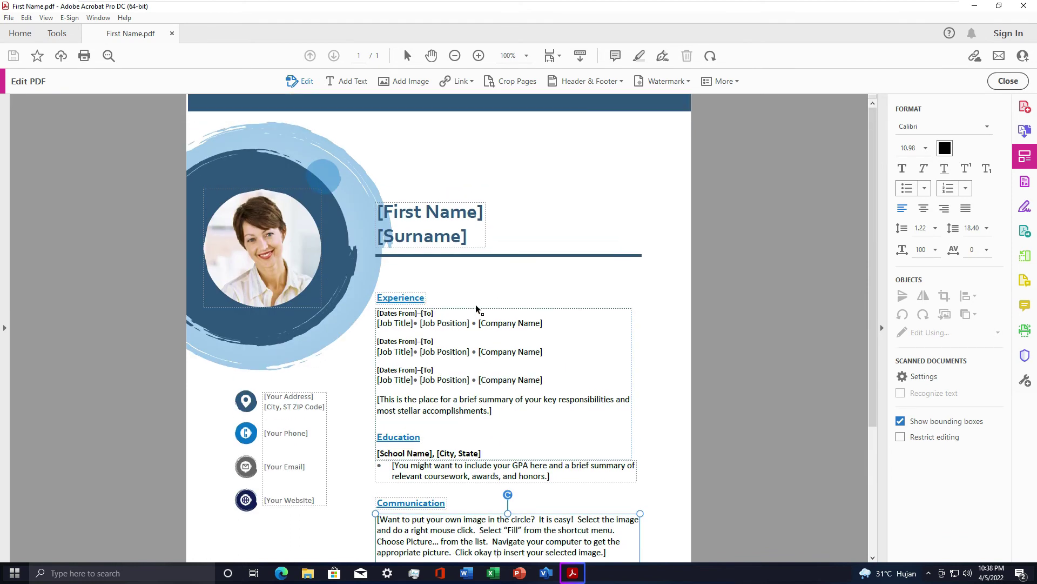
left_click(262, 207)
left_click_drag(263, 206, 265, 216)
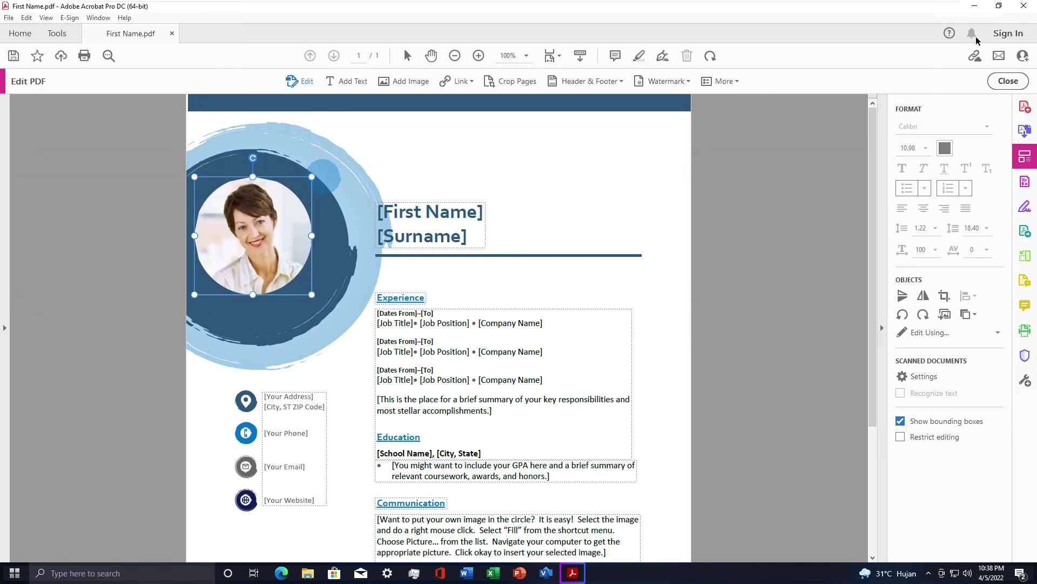
left_click(977, 8)
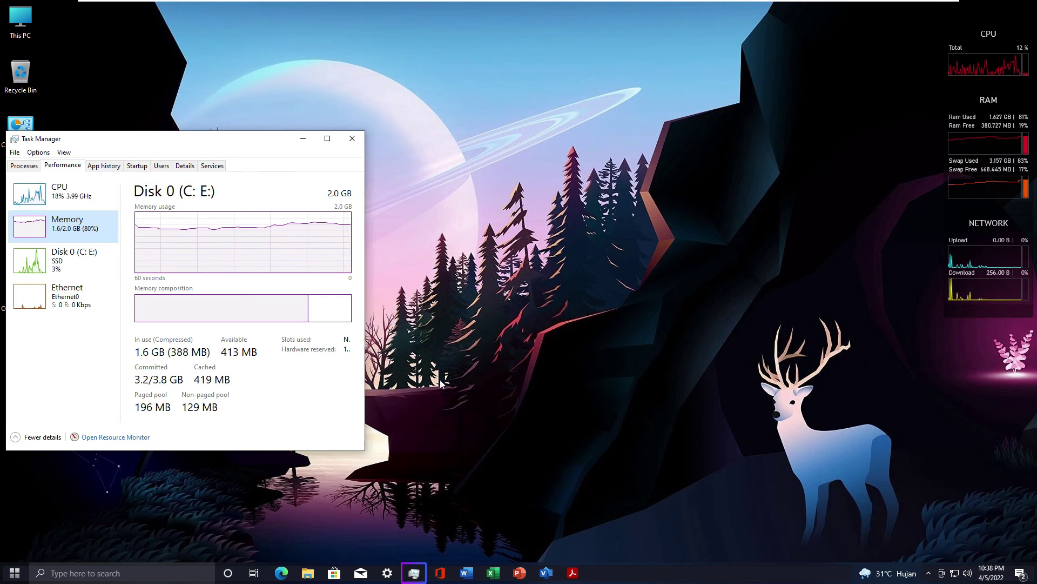
Launch Adobe Photoshop 2022 and open the Adobe Photoshop.jpg image from the DATA (E:) drive
left_click(15, 571)
left_click(58, 517)
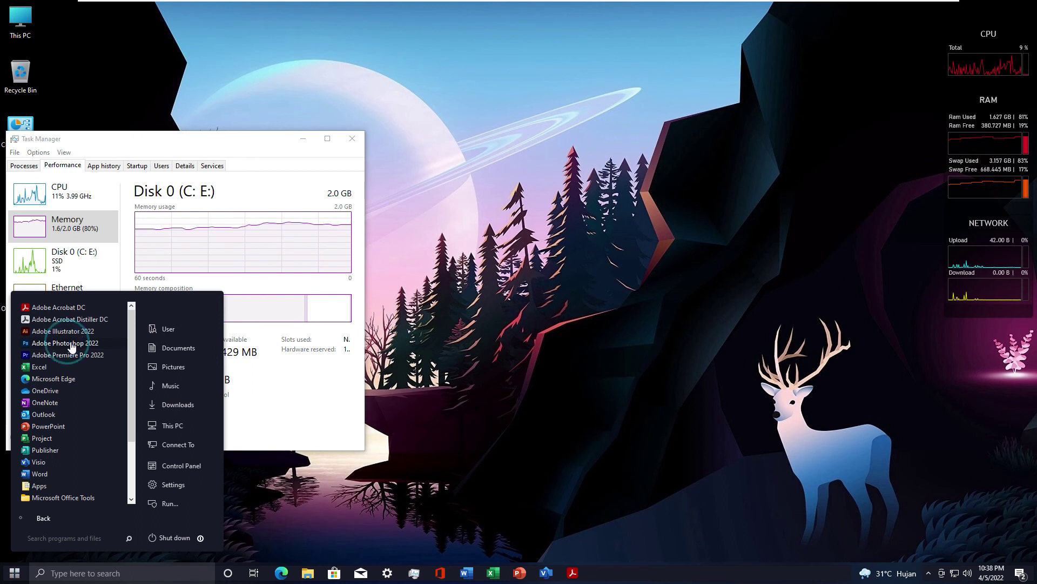
left_click(65, 343)
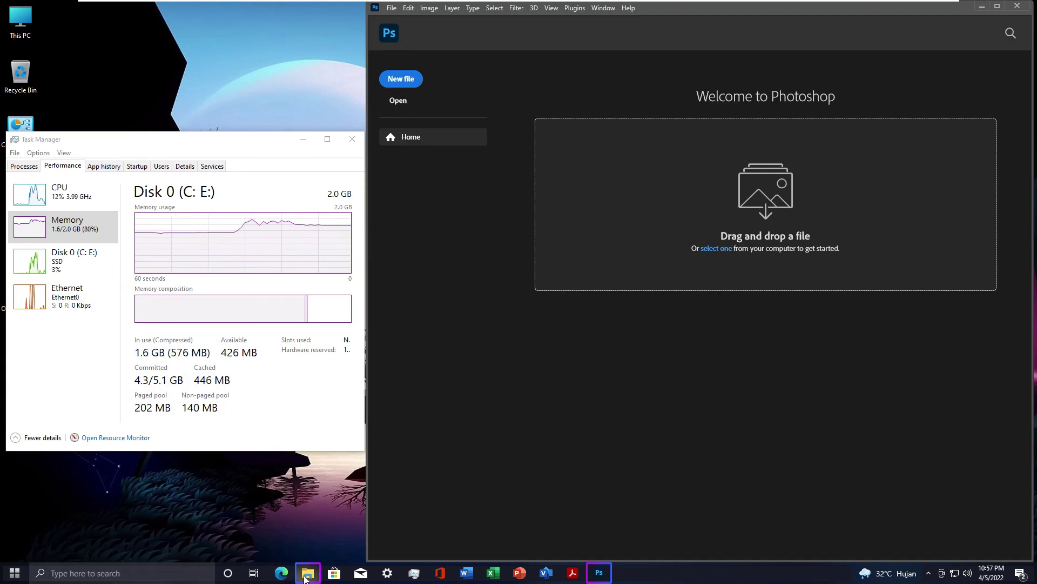
left_click(301, 573)
left_click_drag(518, 291, 722, 164)
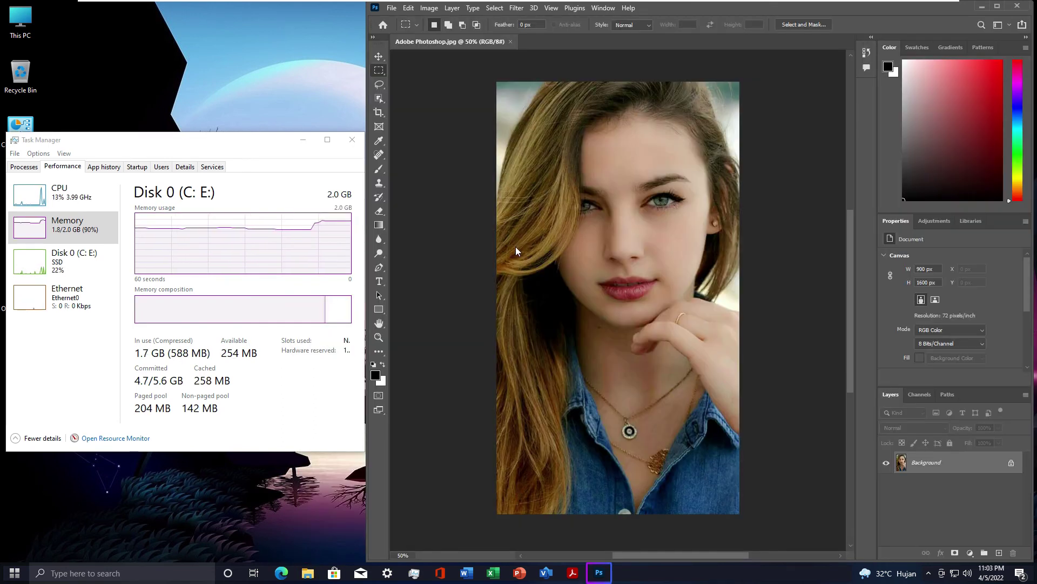
Open the portrait in the Camera Raw filter and shift its window clear of Task Manager, previewing the photo at 66.7%
key("ctrl+shift+a")
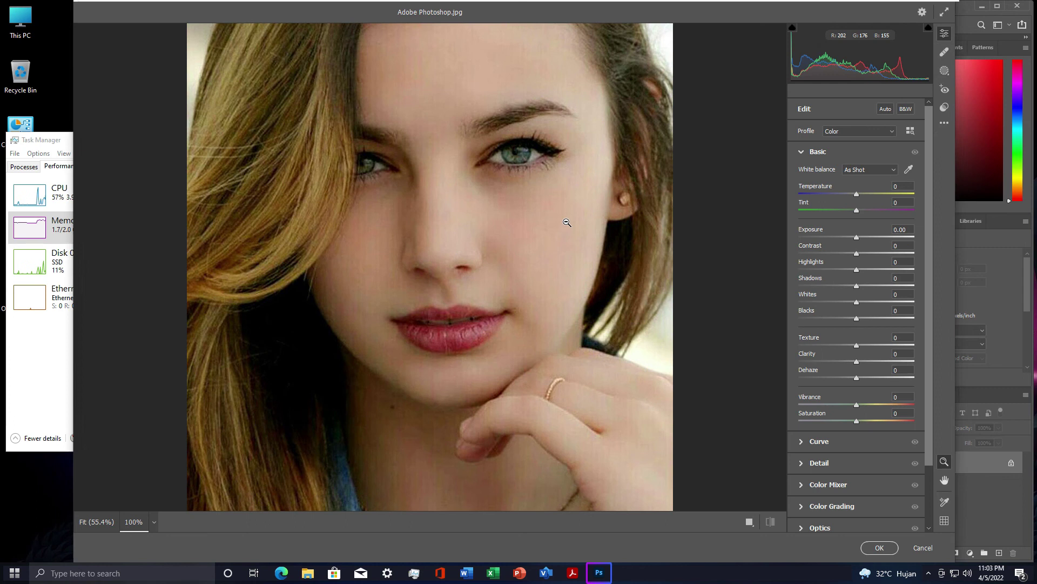
left_click(632, 483)
left_click_drag(79, 302, 384, 320)
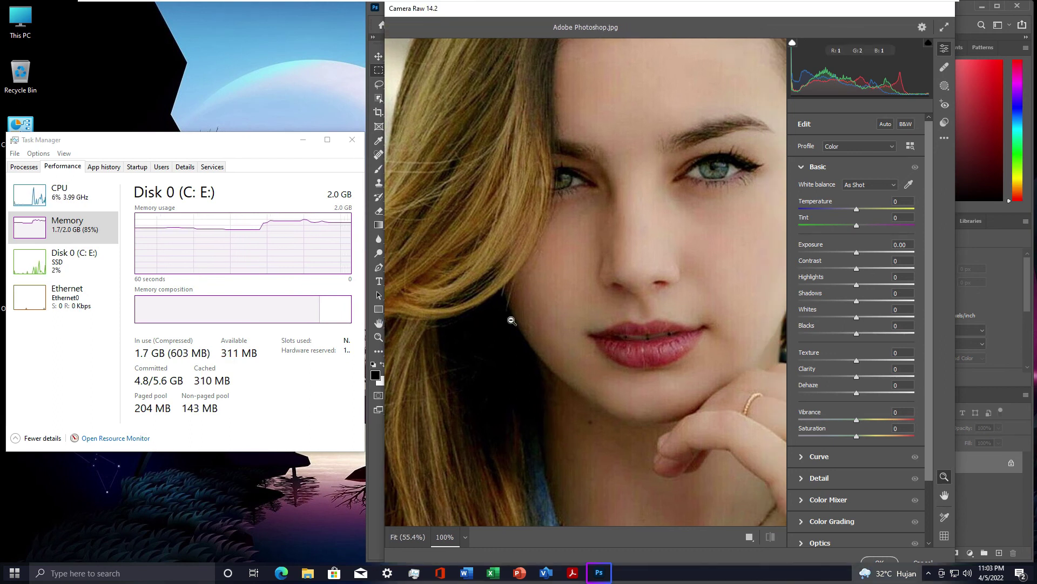
left_click(660, 279, "alt")
left_click(658, 277, "alt")
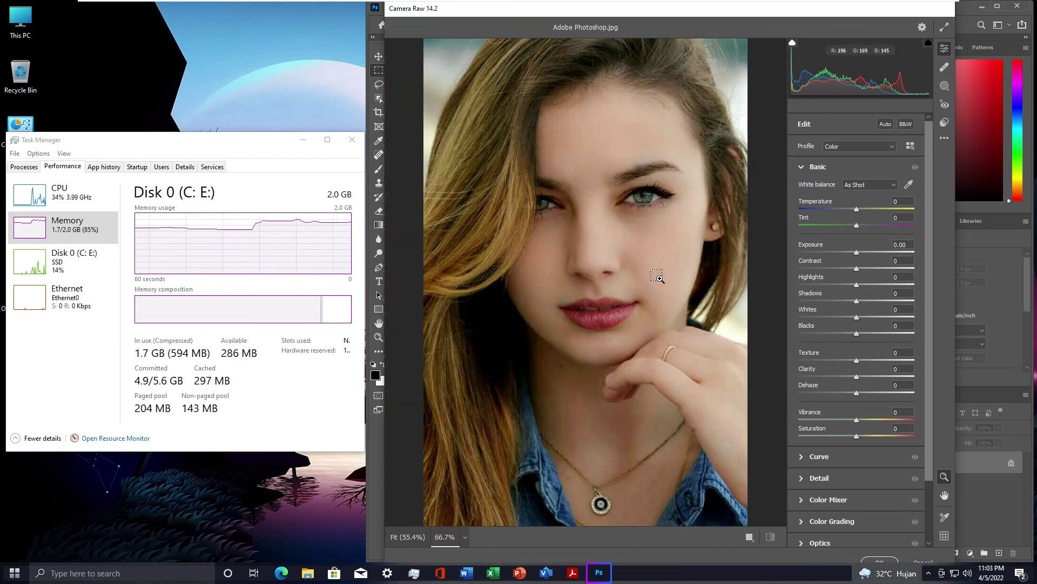
Set the portrait's Temperature to +74, Tint to +20, Vibrance to -50, Saturation to -22, and Sharpening to 142
left_click_drag(854, 209, 866, 229)
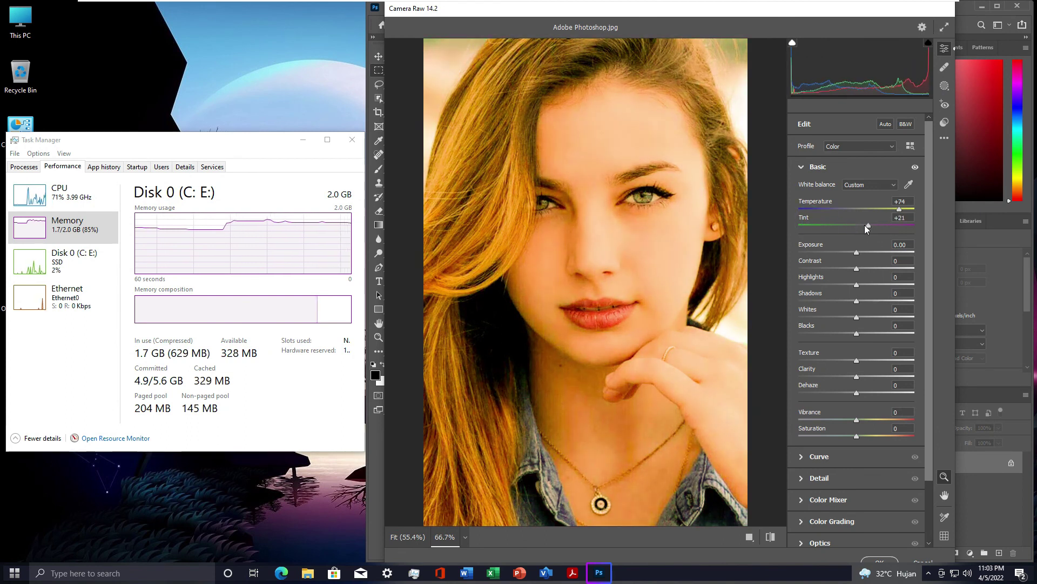
left_click(827, 420)
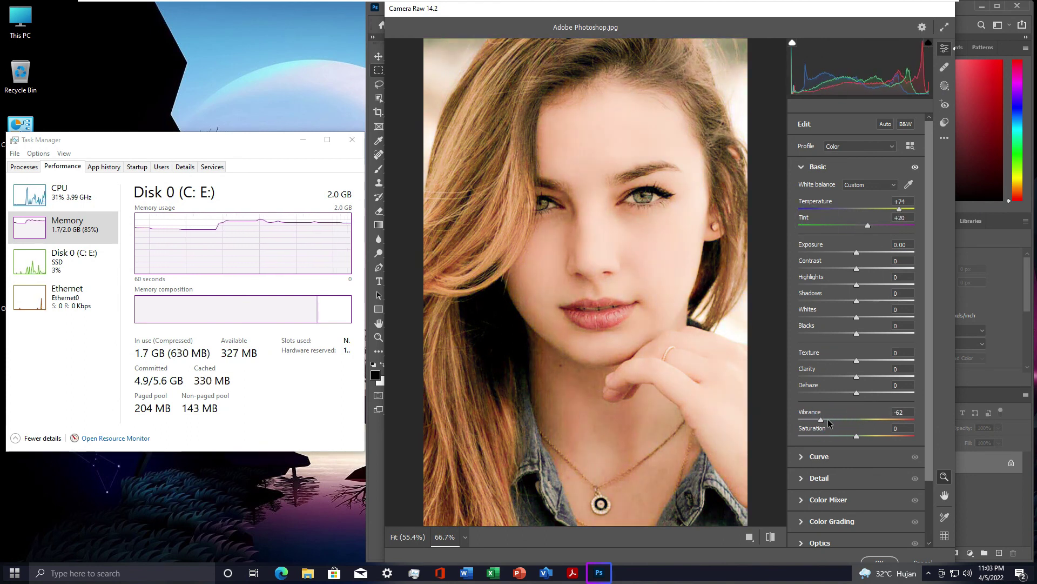
mouse_move(856, 435)
left_mouse_down()
mouse_move(800, 435)
mouse_move(860, 435)
mouse_move(844, 434)
left_mouse_up()
scroll(841, 466, "down", 3)
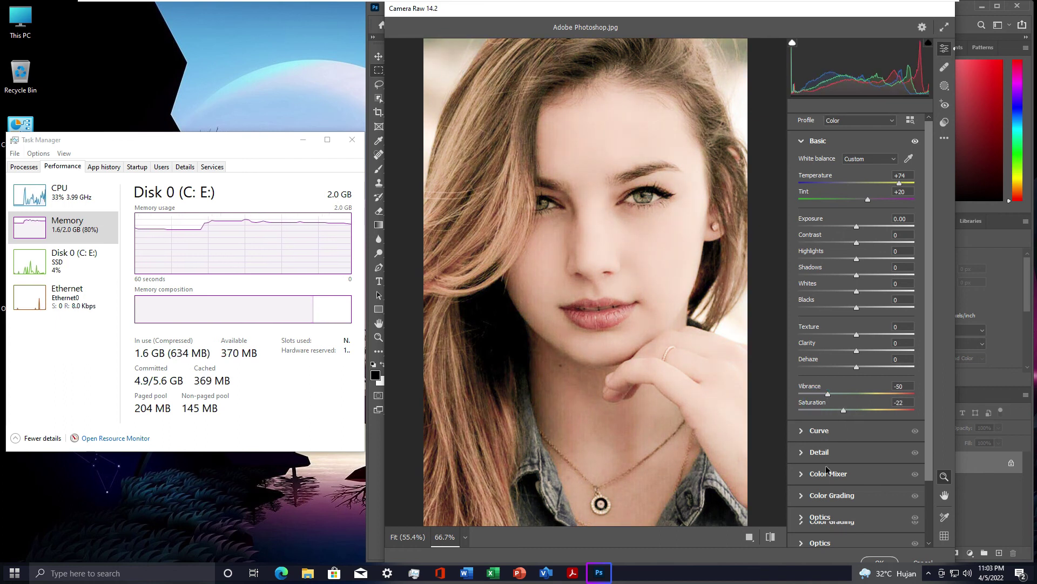
left_click(817, 411)
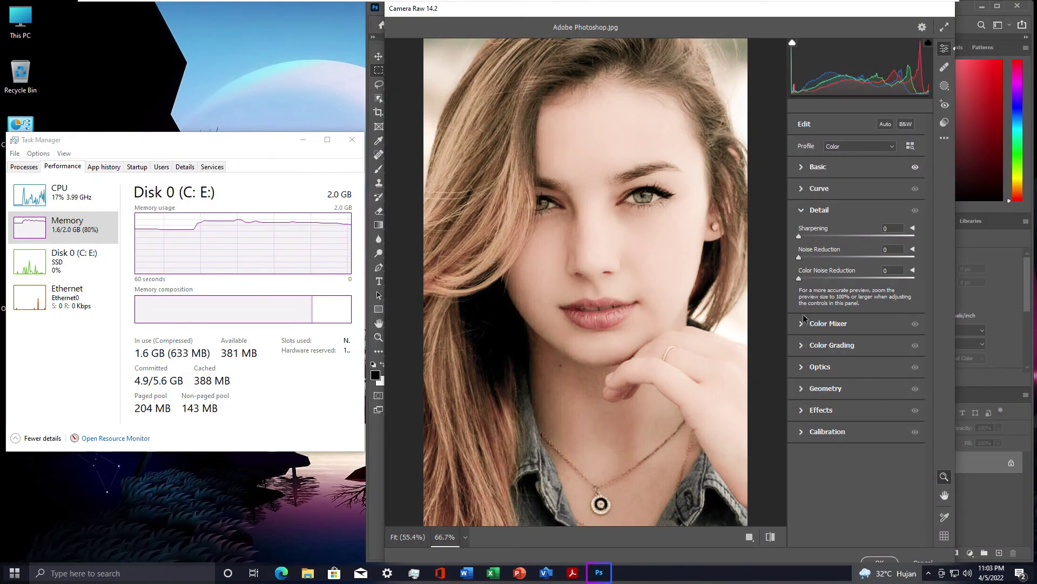
left_click_drag(871, 245, 909, 243)
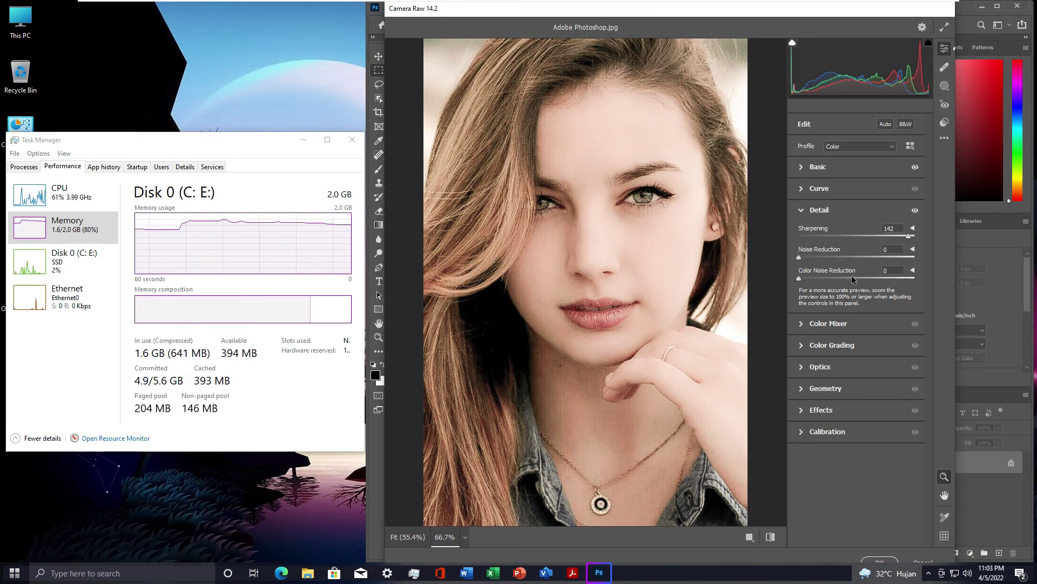
Color grade the portrait with orange shadows and midtones and highlights at hue 189, saturation 13, and apply the Camera Raw edits
left_click(801, 346)
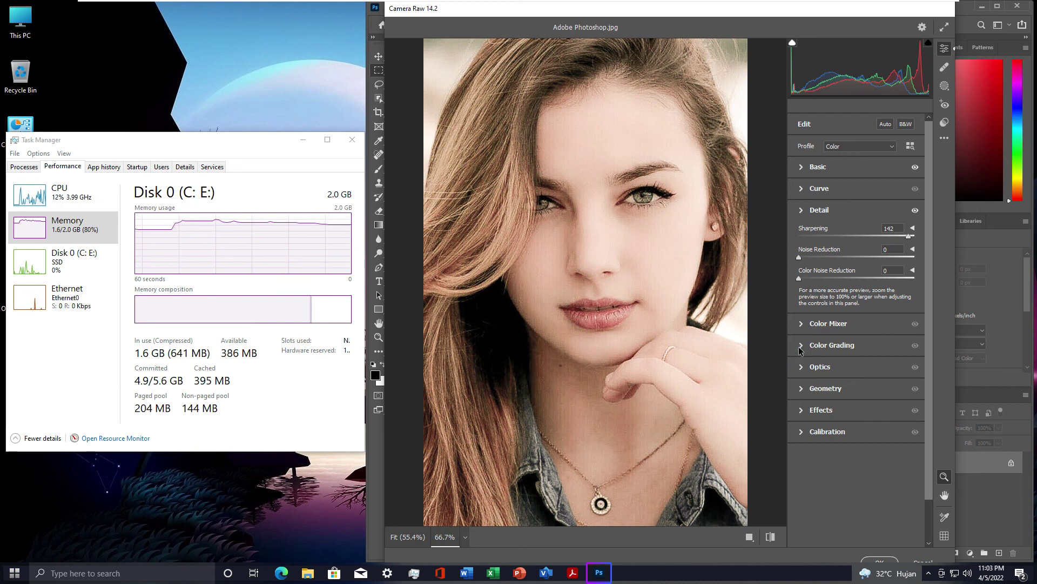
left_click_drag(825, 406, 831, 412)
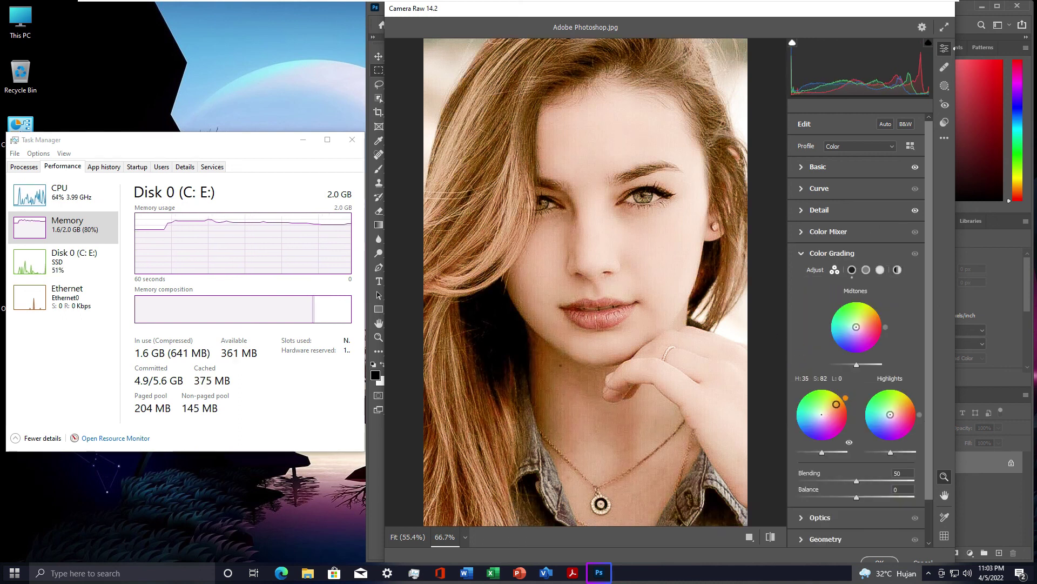
mouse_move(890, 414)
left_mouse_down()
mouse_move(885, 400)
mouse_move(886, 414)
left_mouse_up()
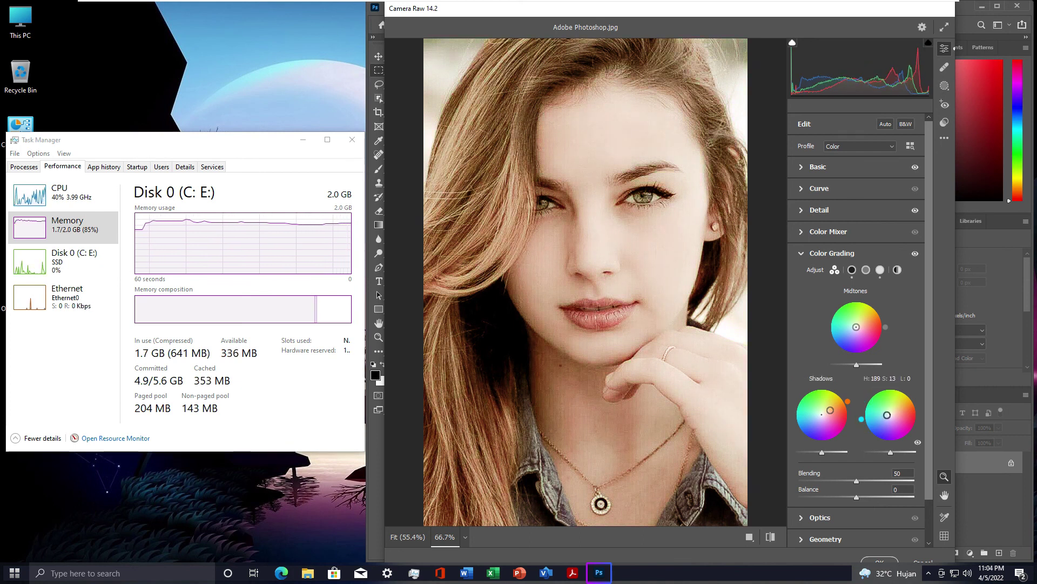
left_click_drag(861, 326, 868, 318)
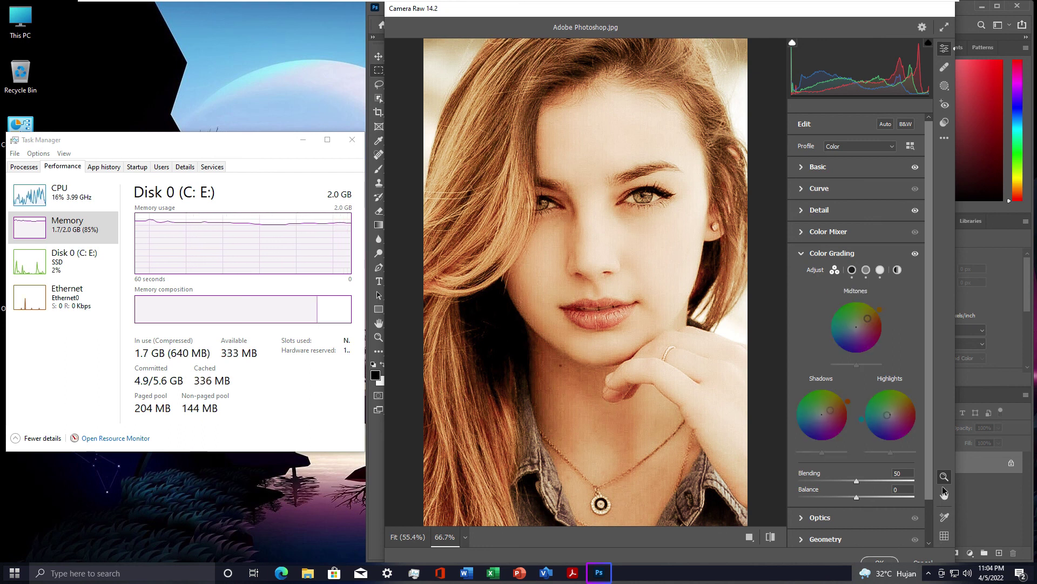
left_click(877, 562)
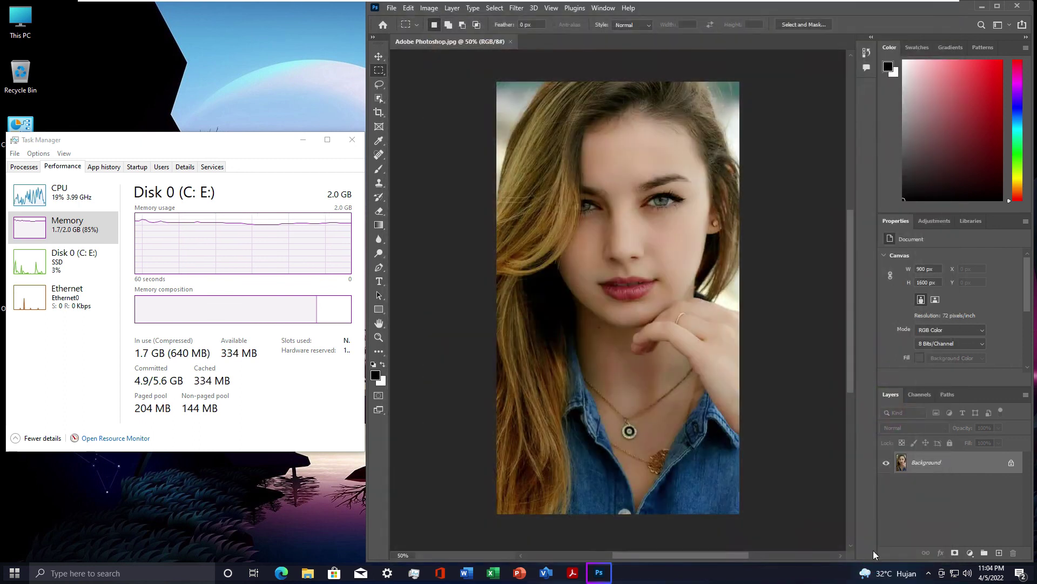
Save a JPEG copy of the edited portrait as Adobe Photoshop copy in the Downloads folder
key("ctrl+alt+s")
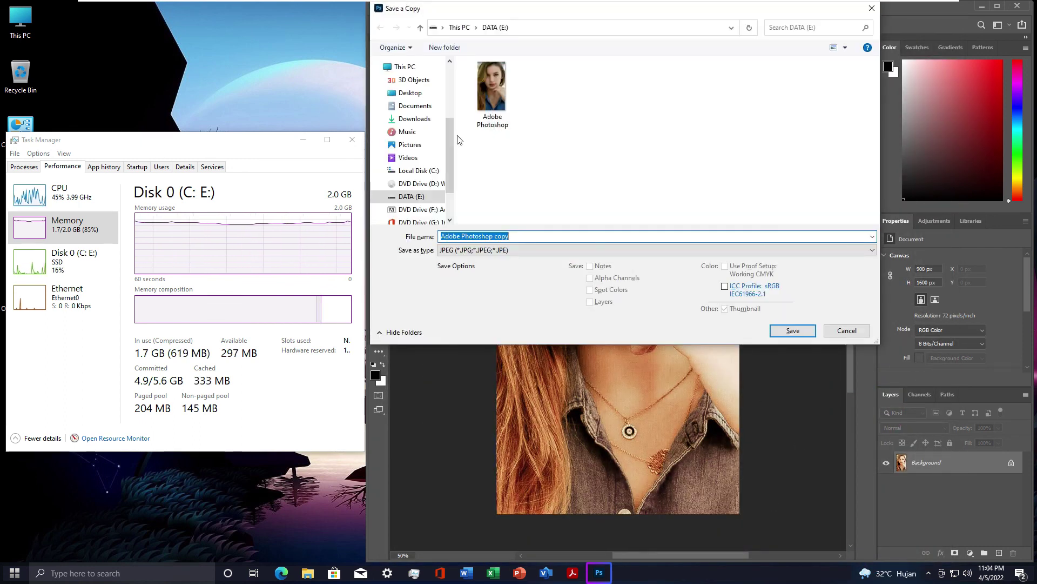
left_click_drag(451, 140, 444, 72)
left_click(424, 97)
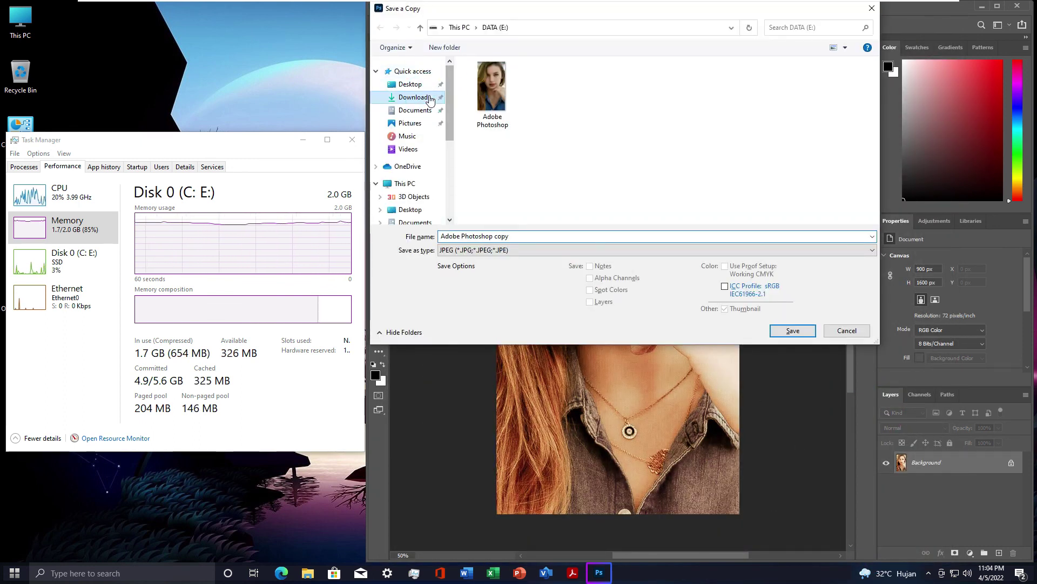
left_click(792, 330)
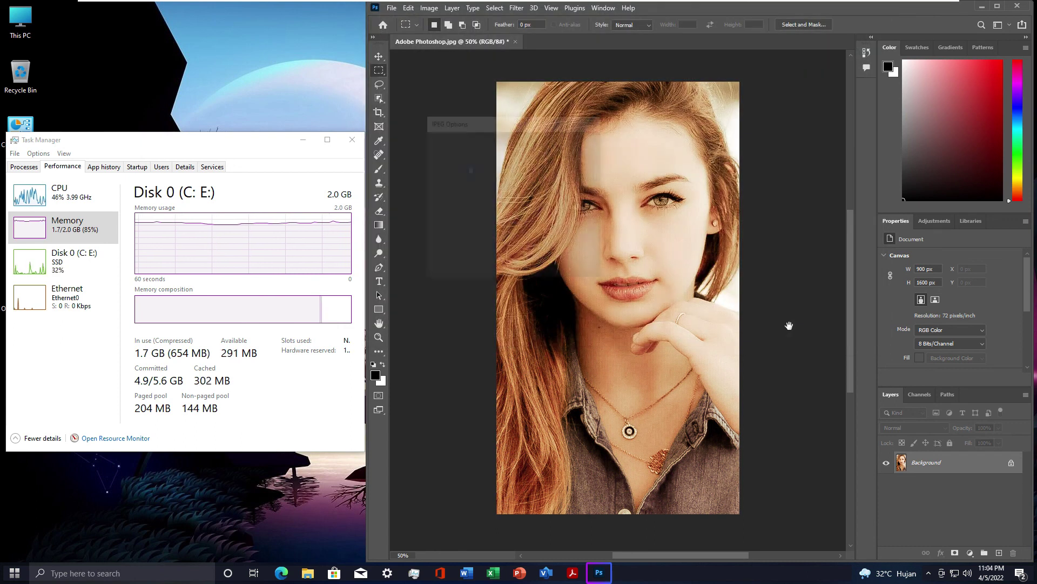
left_click(576, 142)
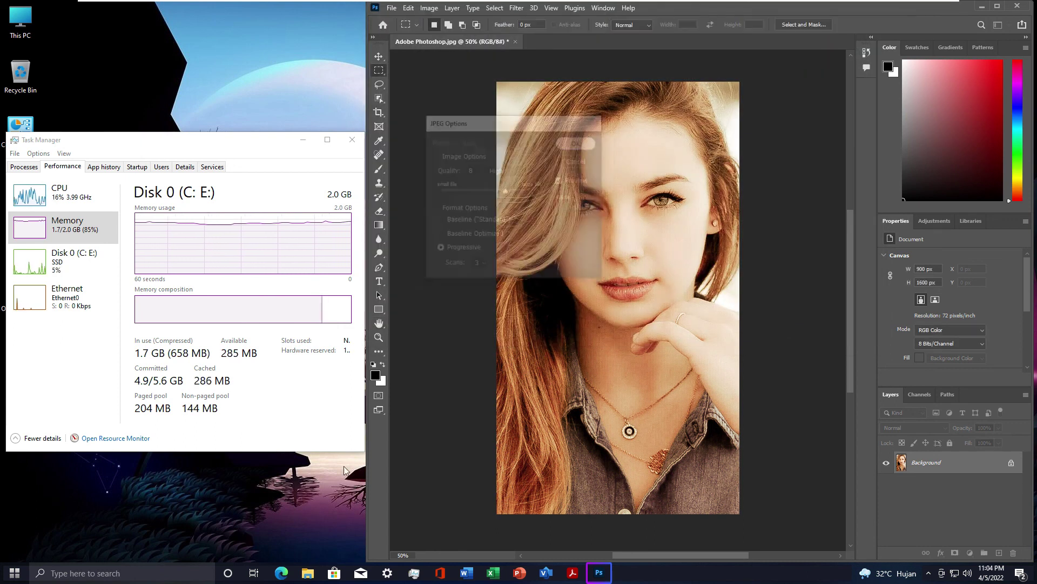
Open the Adobe Photoshop copy image from the Downloads folder in an image viewer
left_click(307, 573)
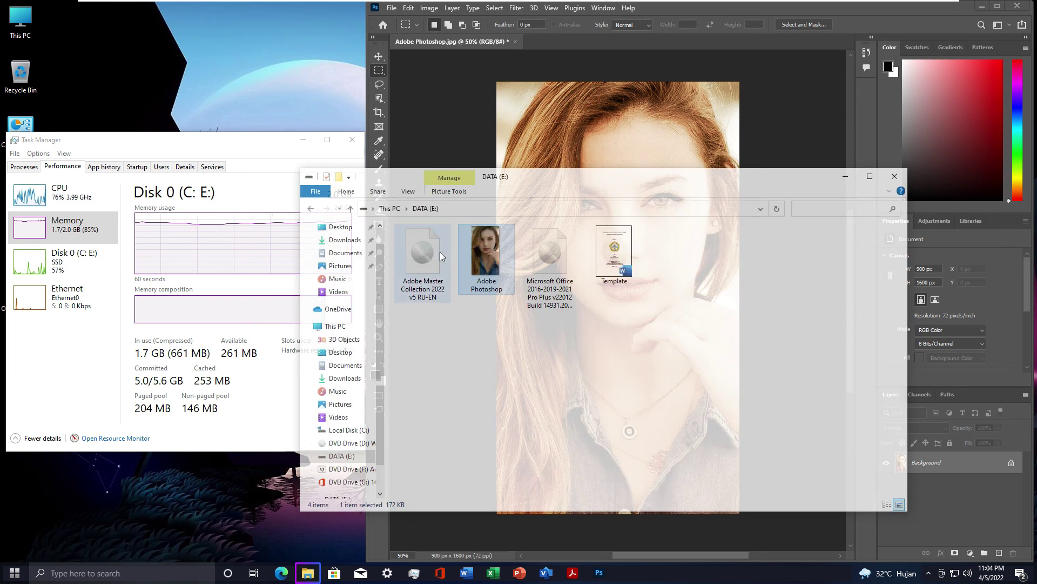
left_click(334, 264)
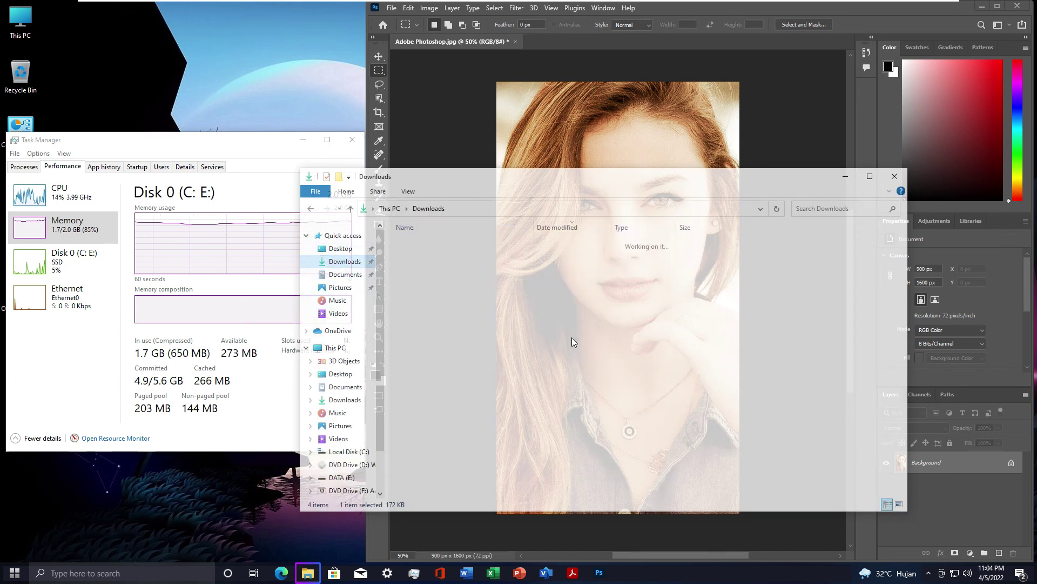
left_click(410, 258)
double_click(411, 260)
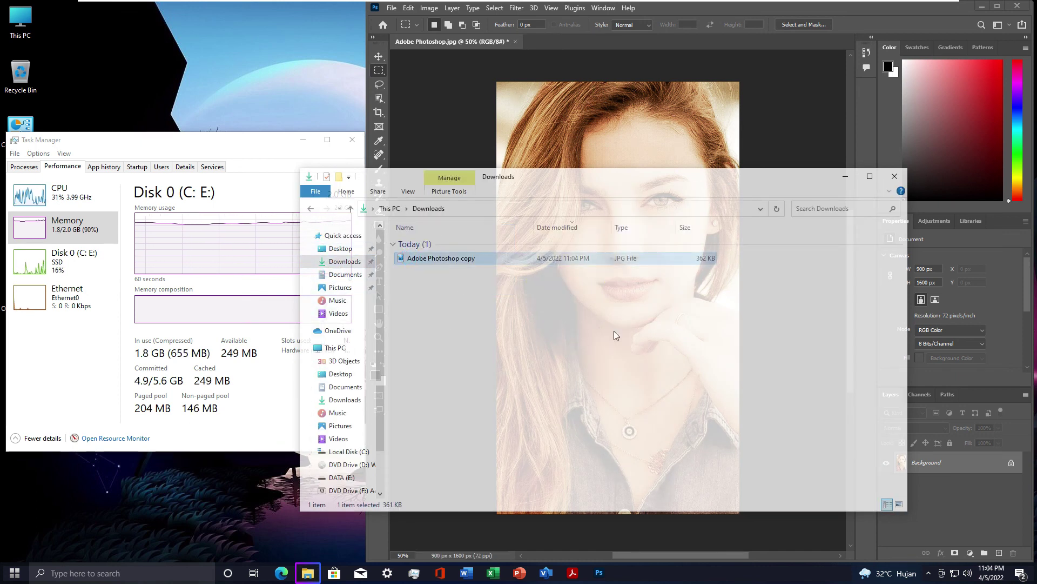
left_click(457, 376)
left_click(545, 405)
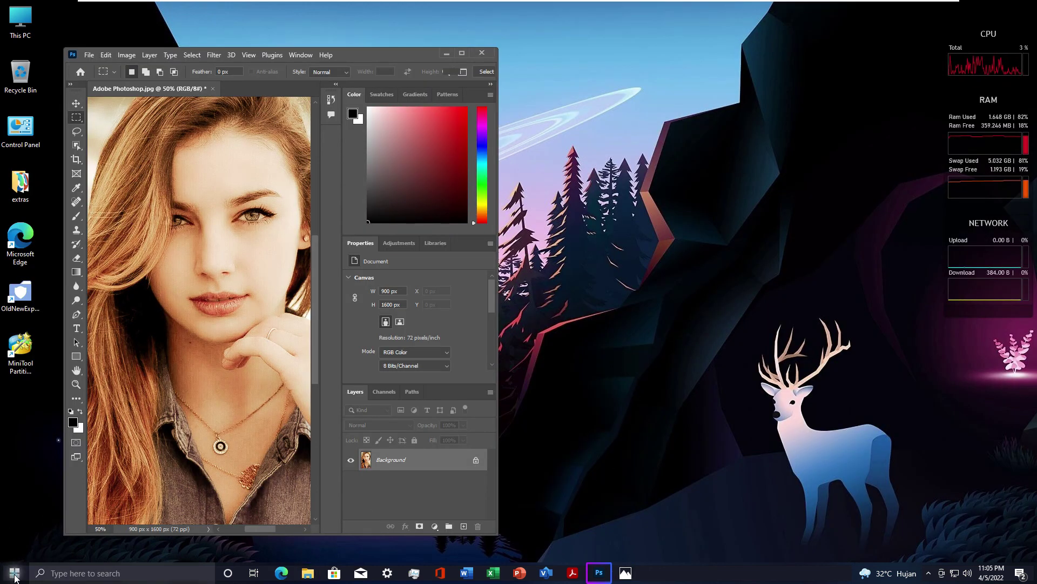
Open the Start menu
left_click(15, 574)
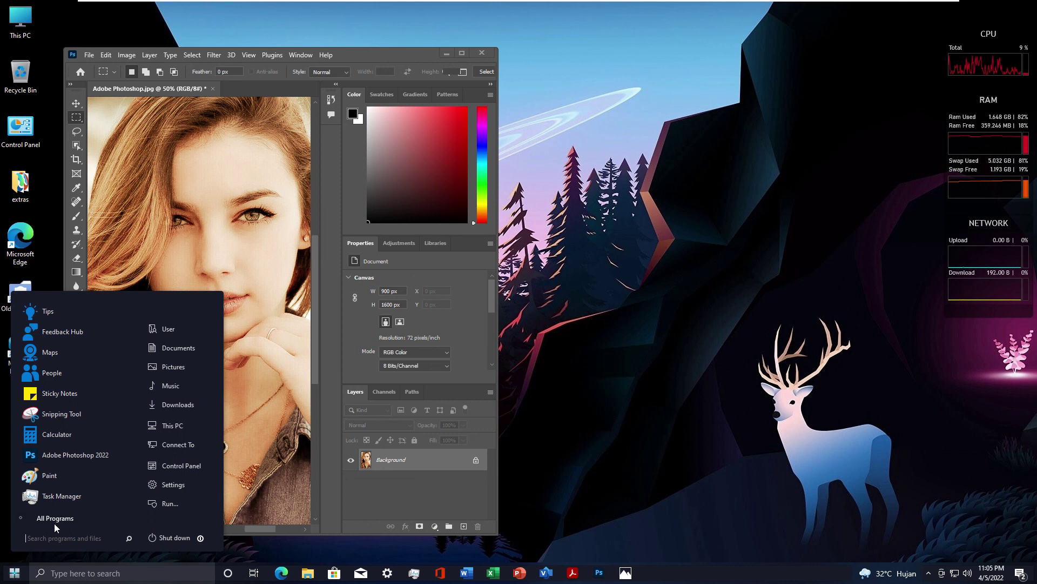